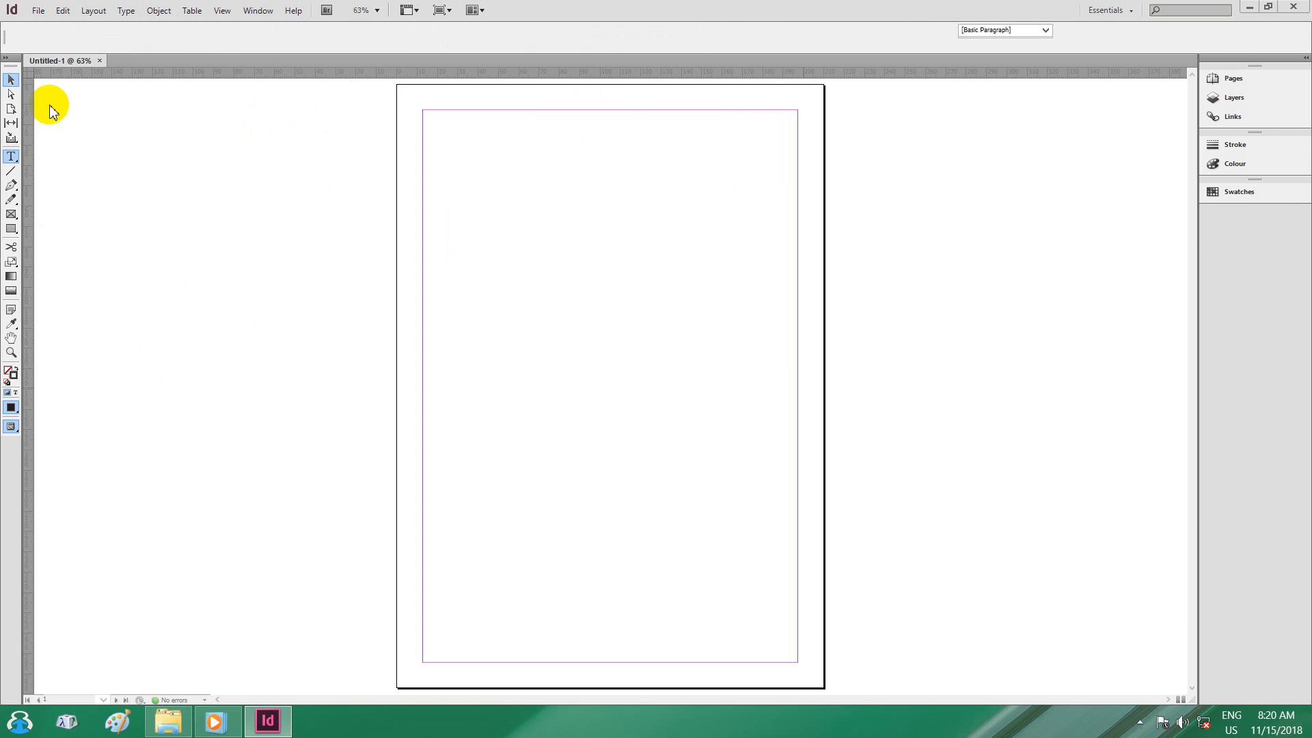
Draw a text frame near the top of the page and type the Myanmar name in W57Art House, 20 pt.
click(130, 30)
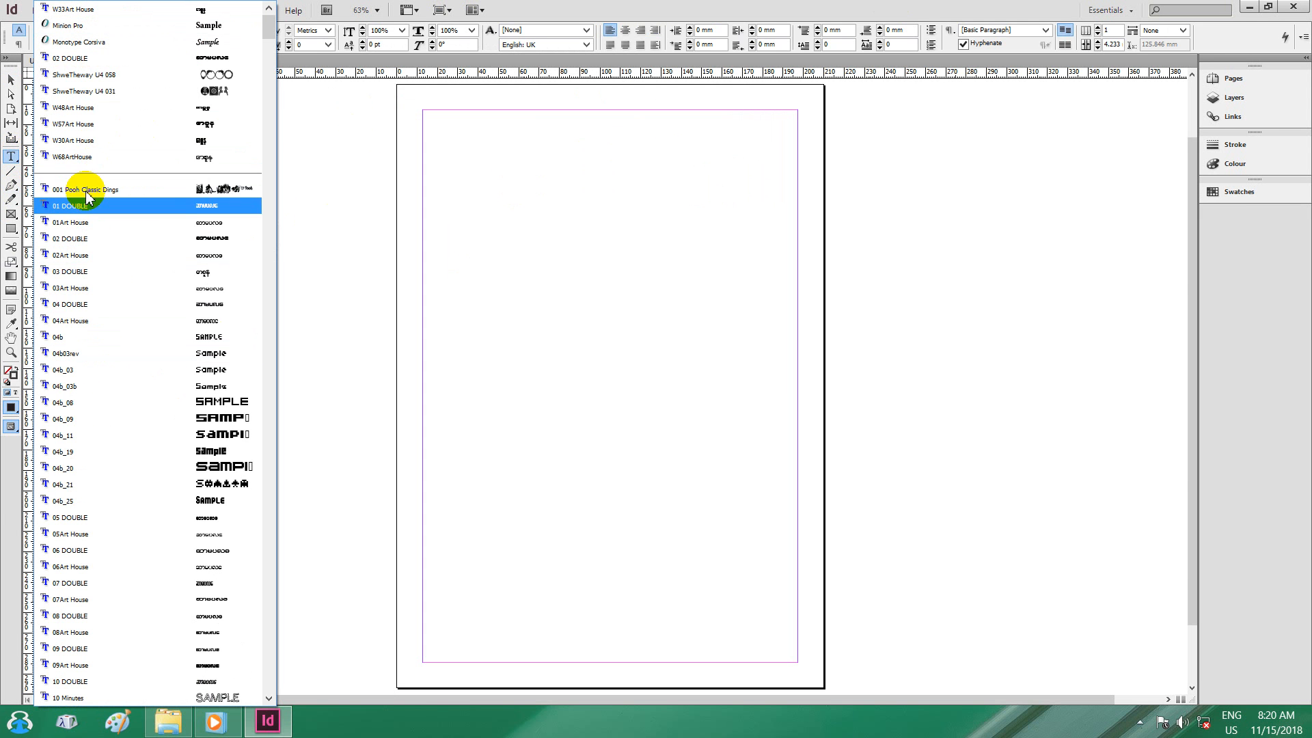
click(72, 130)
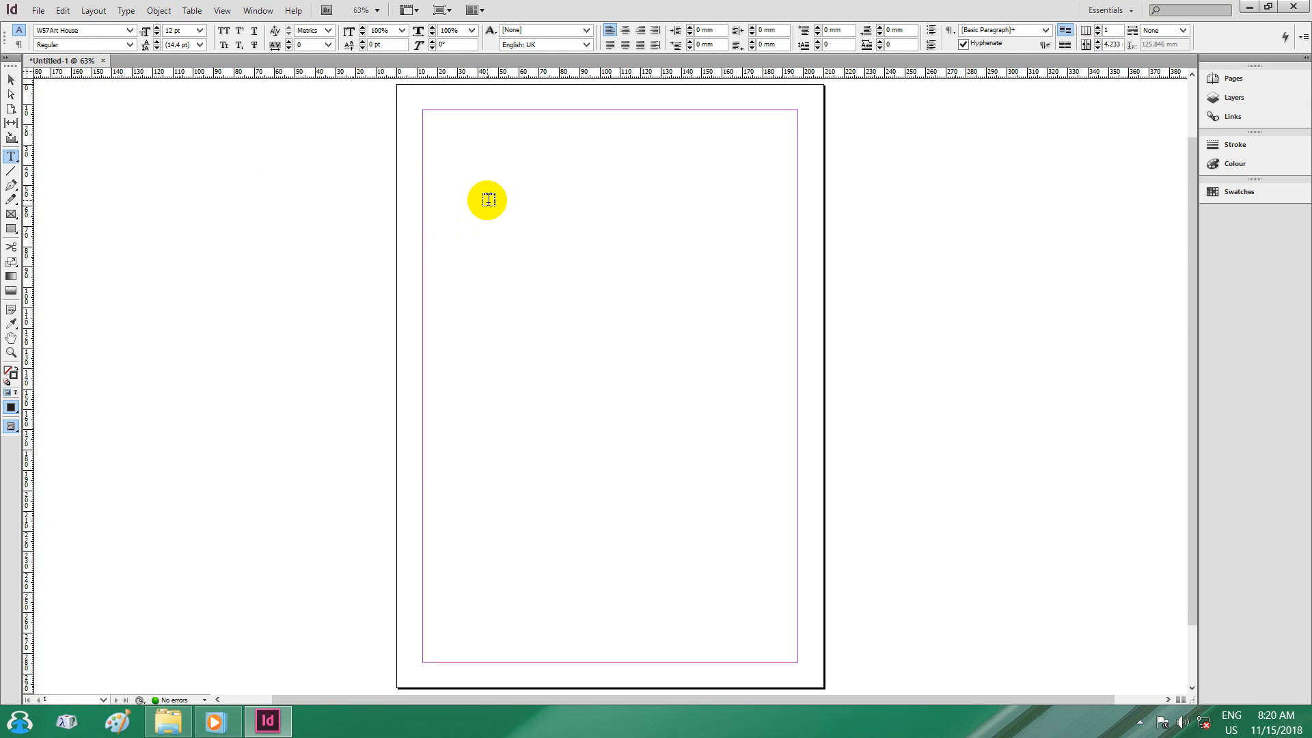
drag(440, 140, 765, 205)
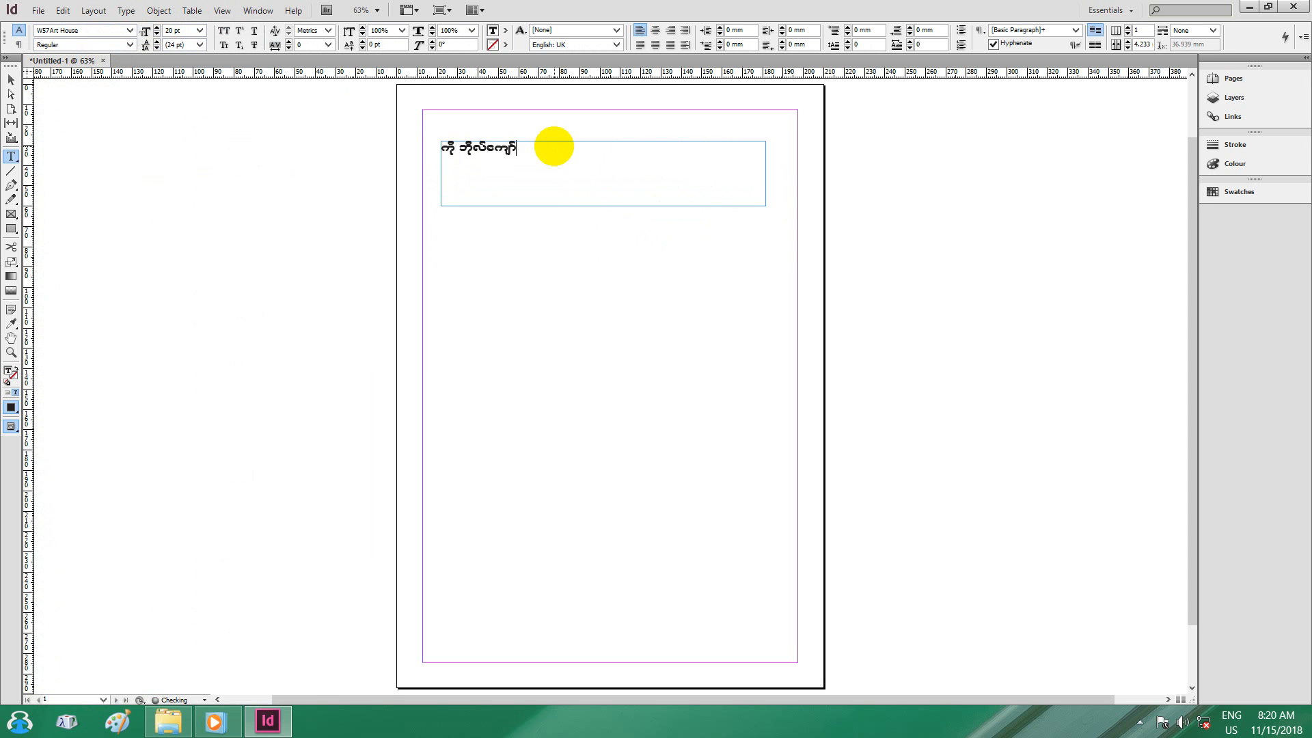
double_click(539, 142)
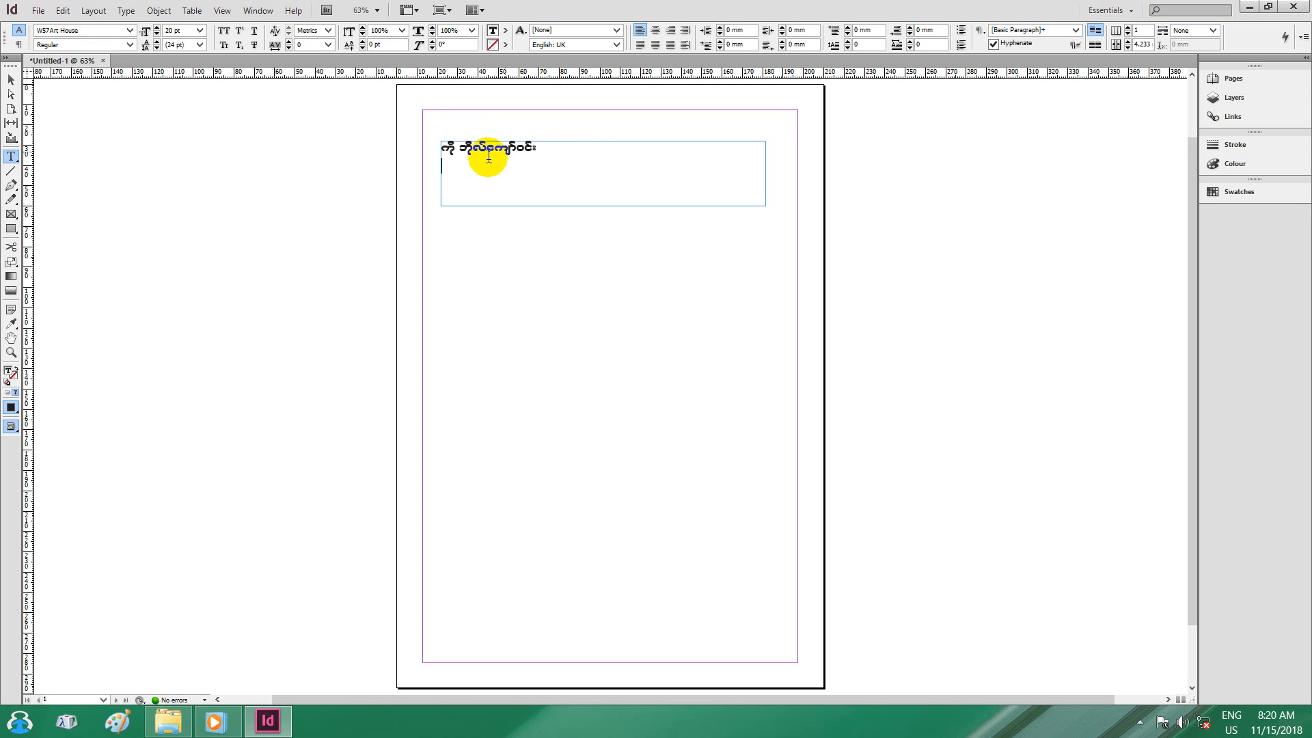
click(130, 31)
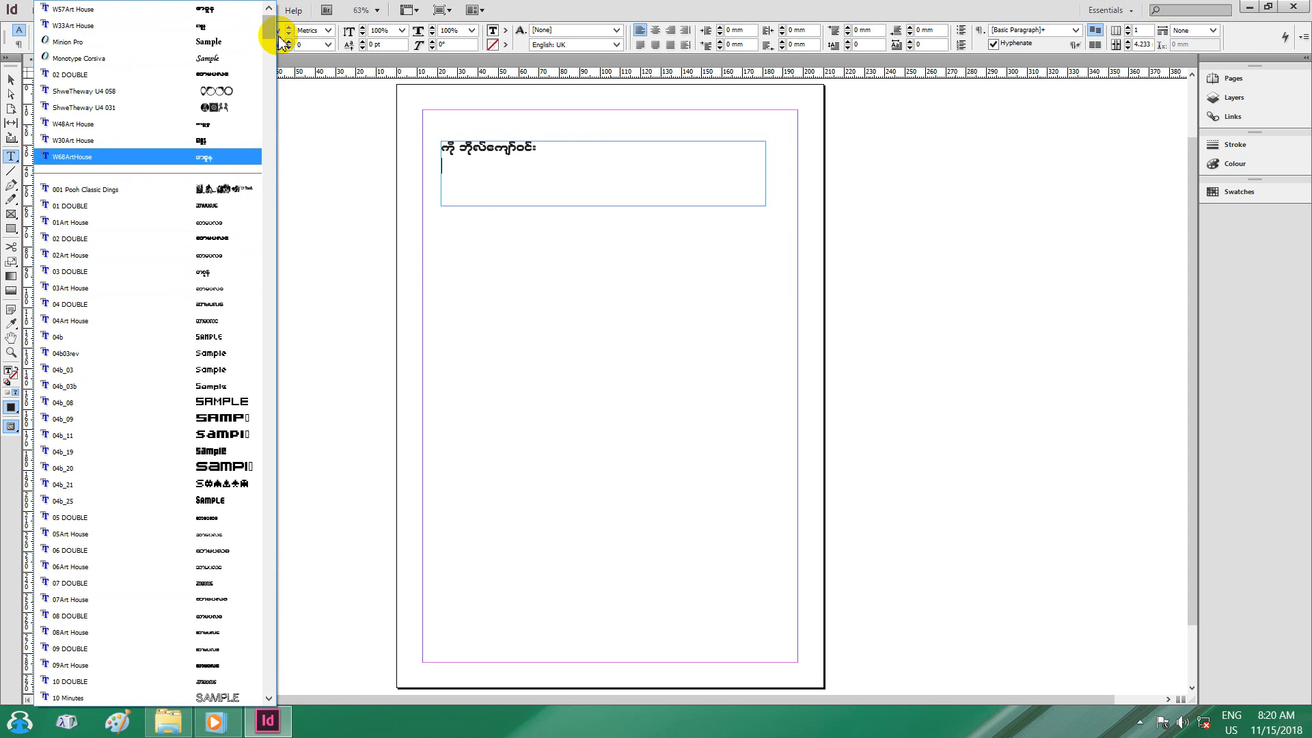
Switch to Times New Roman and add the English name on the frame's second line.
drag(270, 31, 287, 321)
scroll(320, 412, down, 10)
drag(319, 417, 319, 713)
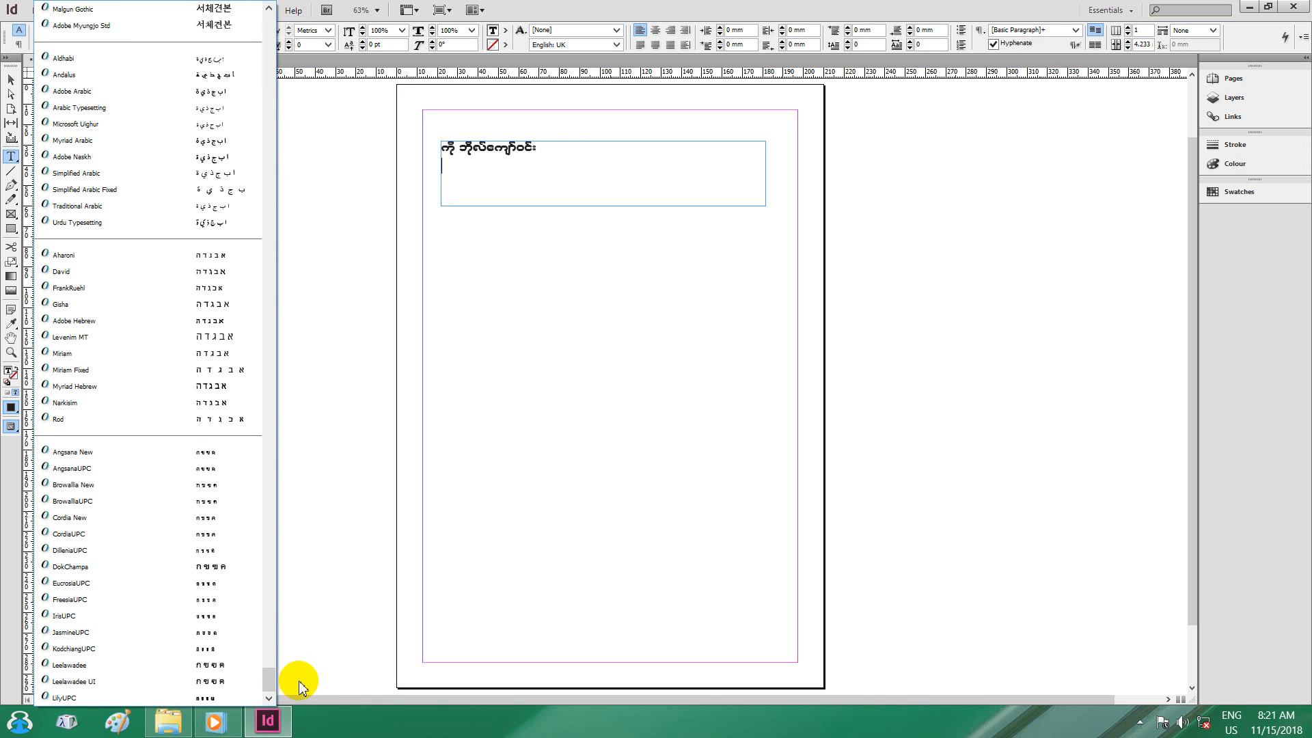
drag(268, 678, 289, 476)
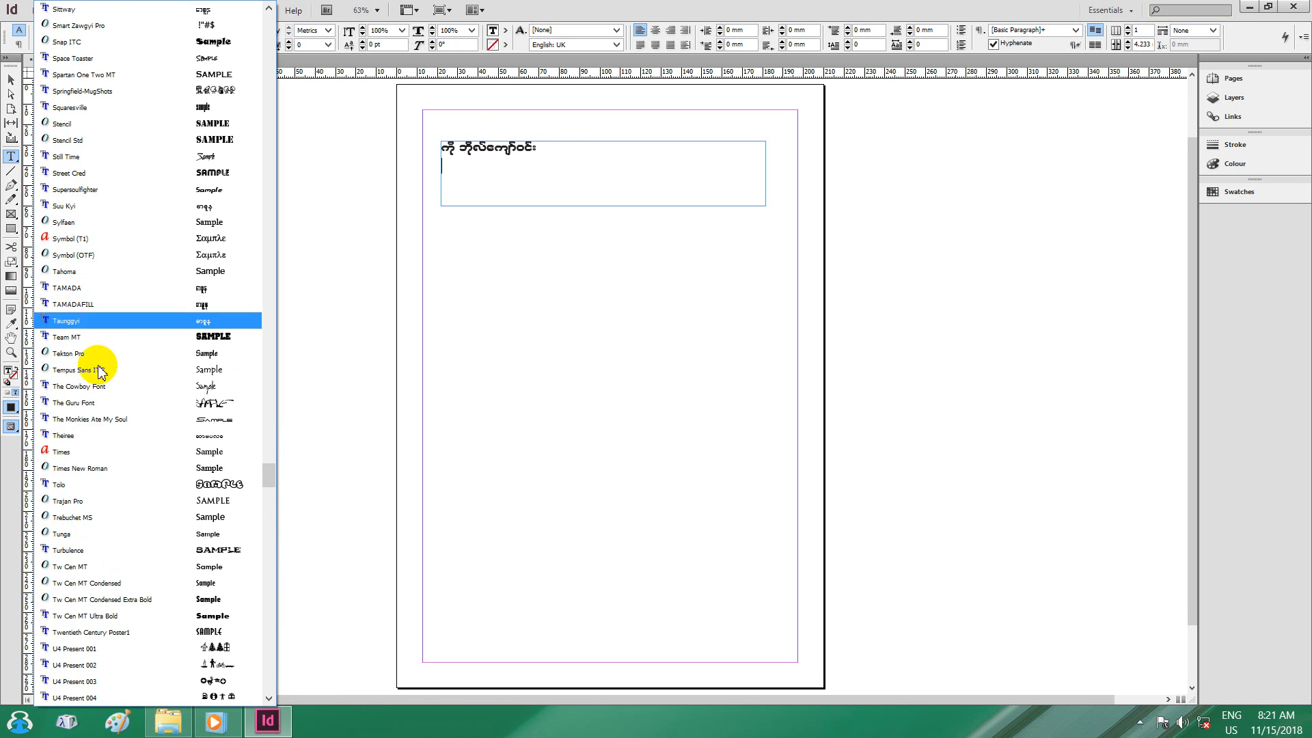
click(84, 469)
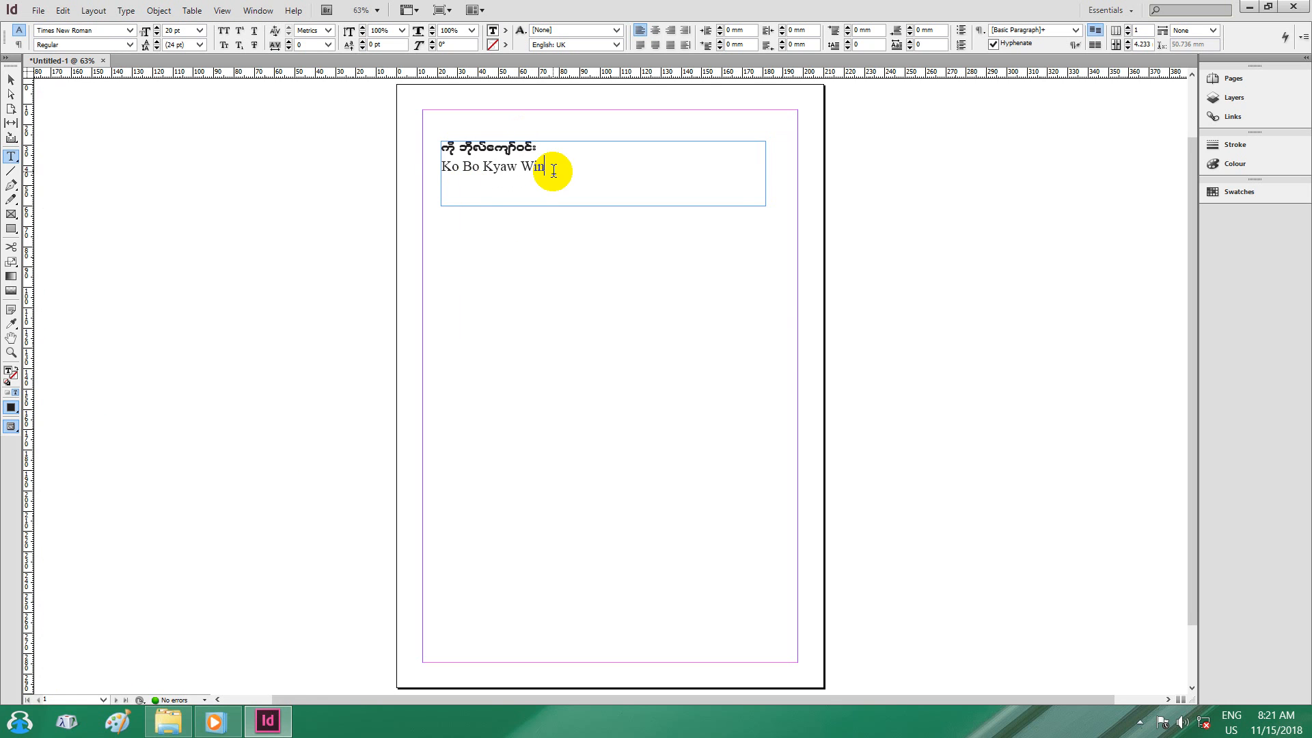
scroll(554, 176, up, 4)
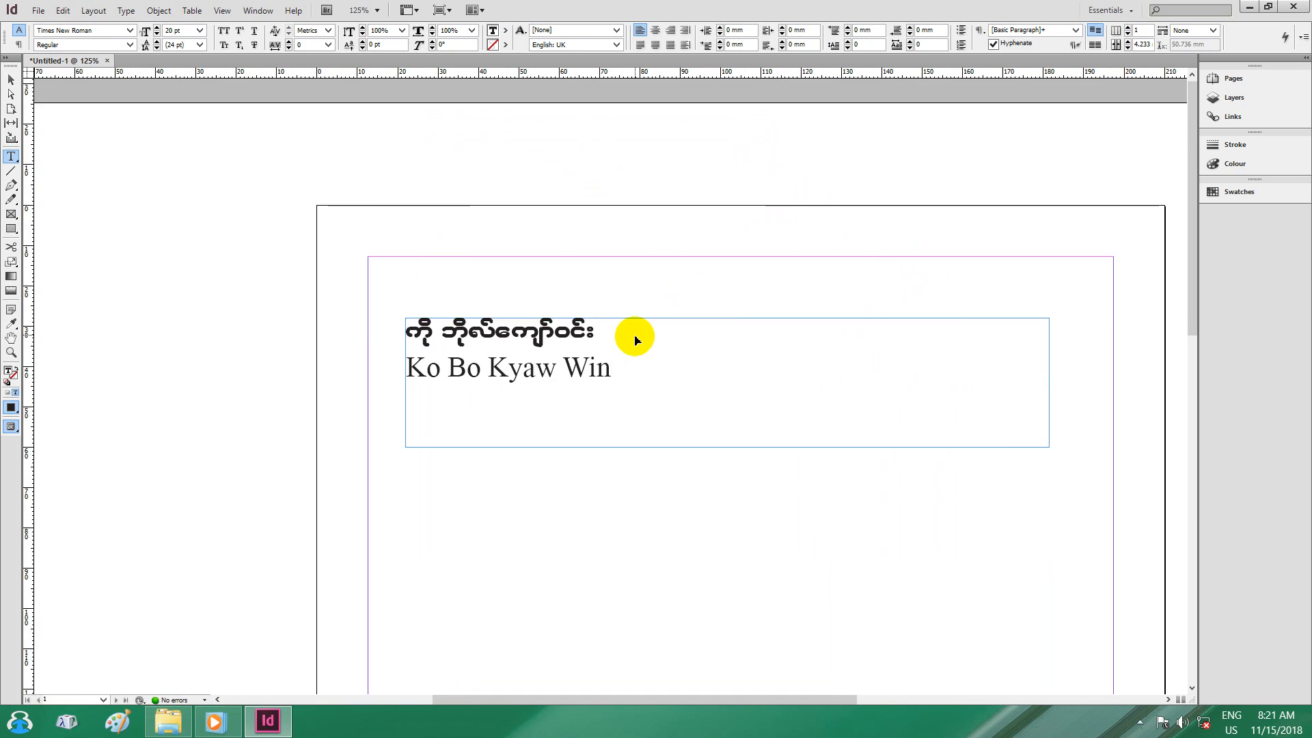
click(10, 82)
drag(662, 536, 477, 345)
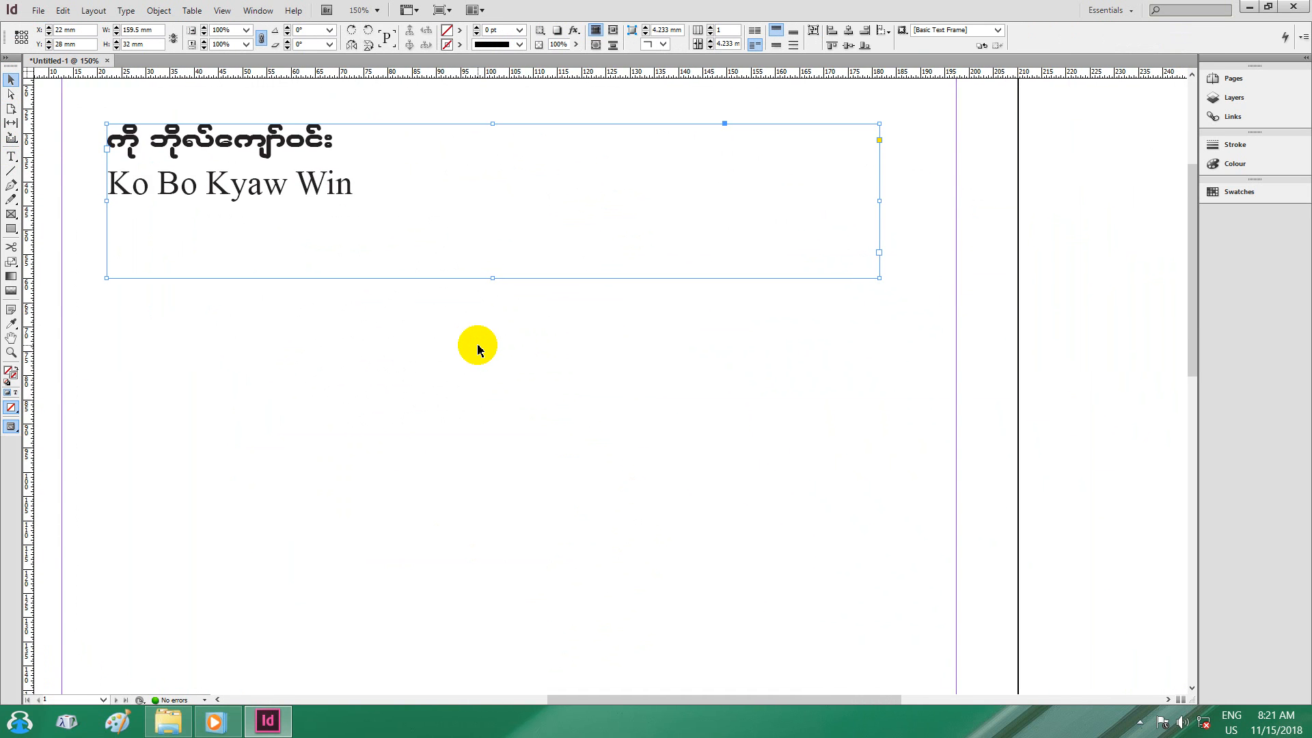
key(ctrl+minus)
key(ctrl+minus)
key(ctrl+minus)
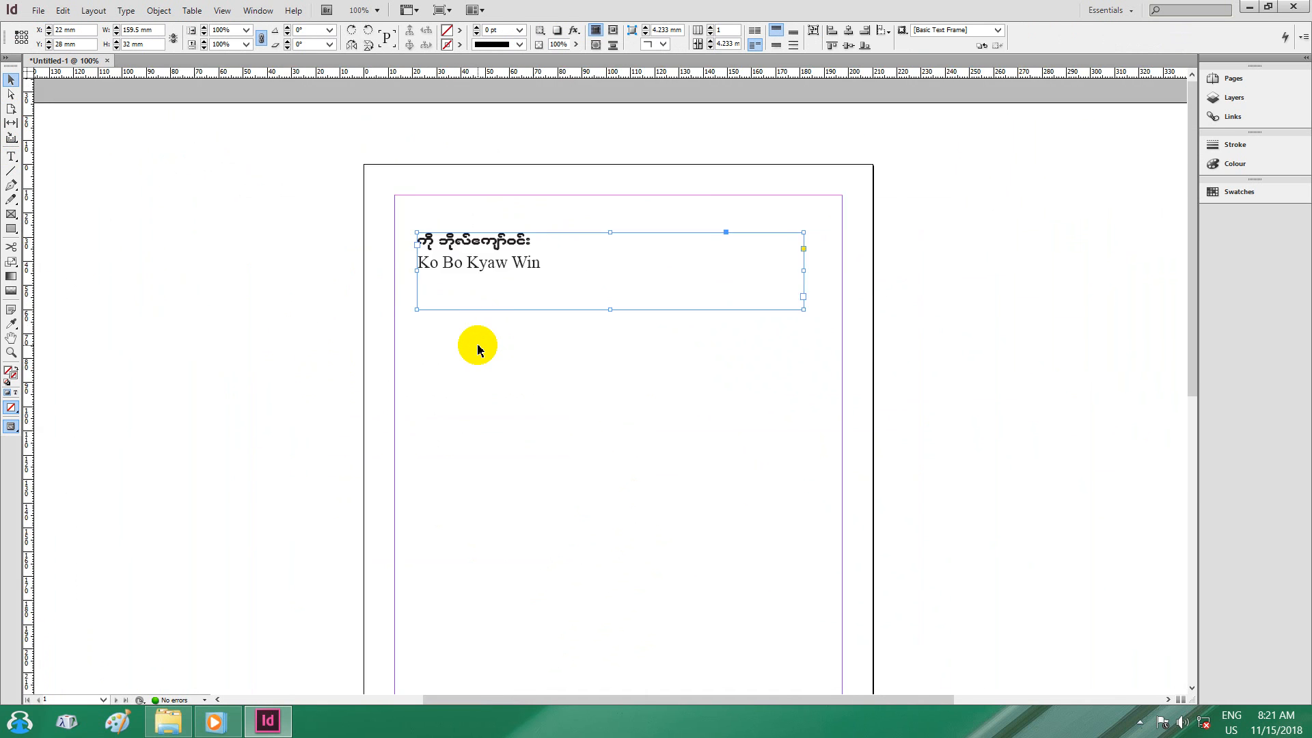
key(ctrl+equal)
key(ctrl+equal)
key(ctrl+equal)
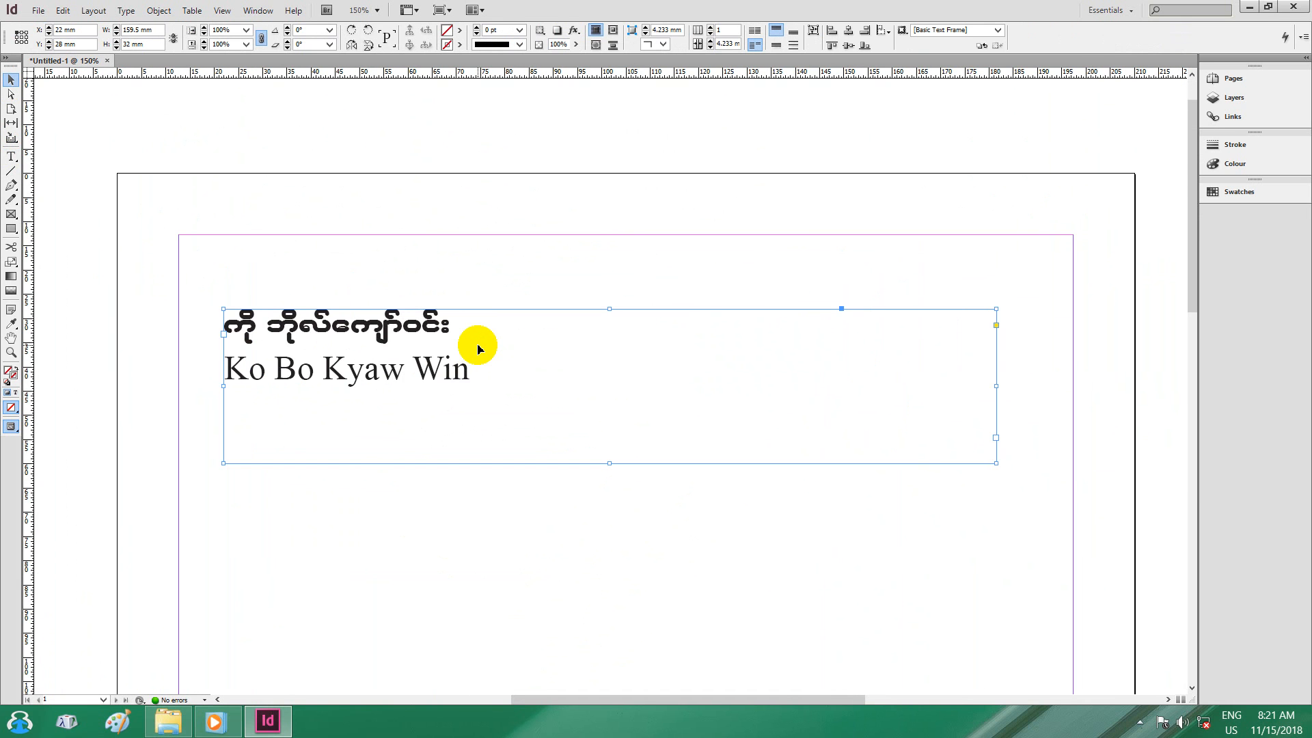
key(ctrl+minus)
key(ctrl+minus)
key(ctrl+minus)
key(ctrl+minus)
key(ctrl+minus)
key(ctrl+minus)
key(ctrl+minus)
key(ctrl+minus)
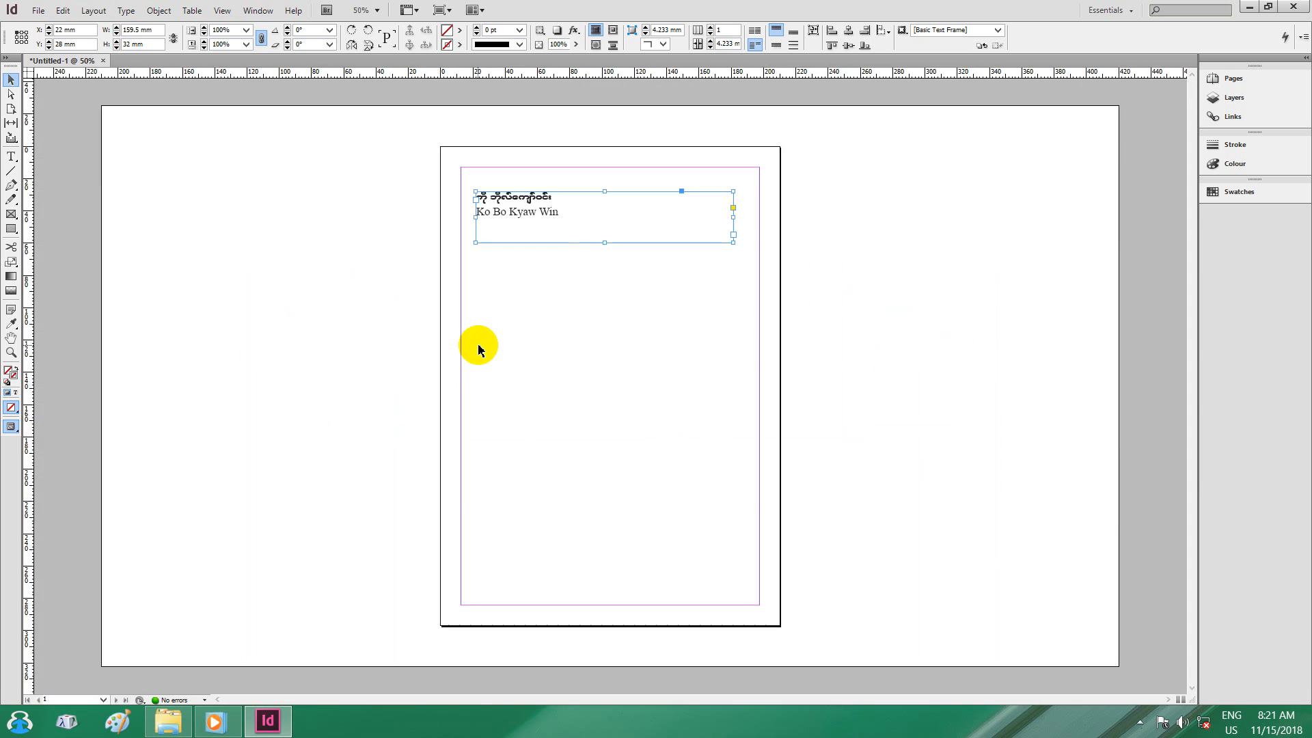
key(ctrl+equal)
key(ctrl+equal)
key(ctrl+equal)
key(ctrl+equal)
key(ctrl+equal)
key(ctrl+equal)
key(ctrl+equal)
key(ctrl+equal)
key(ctrl+equal)
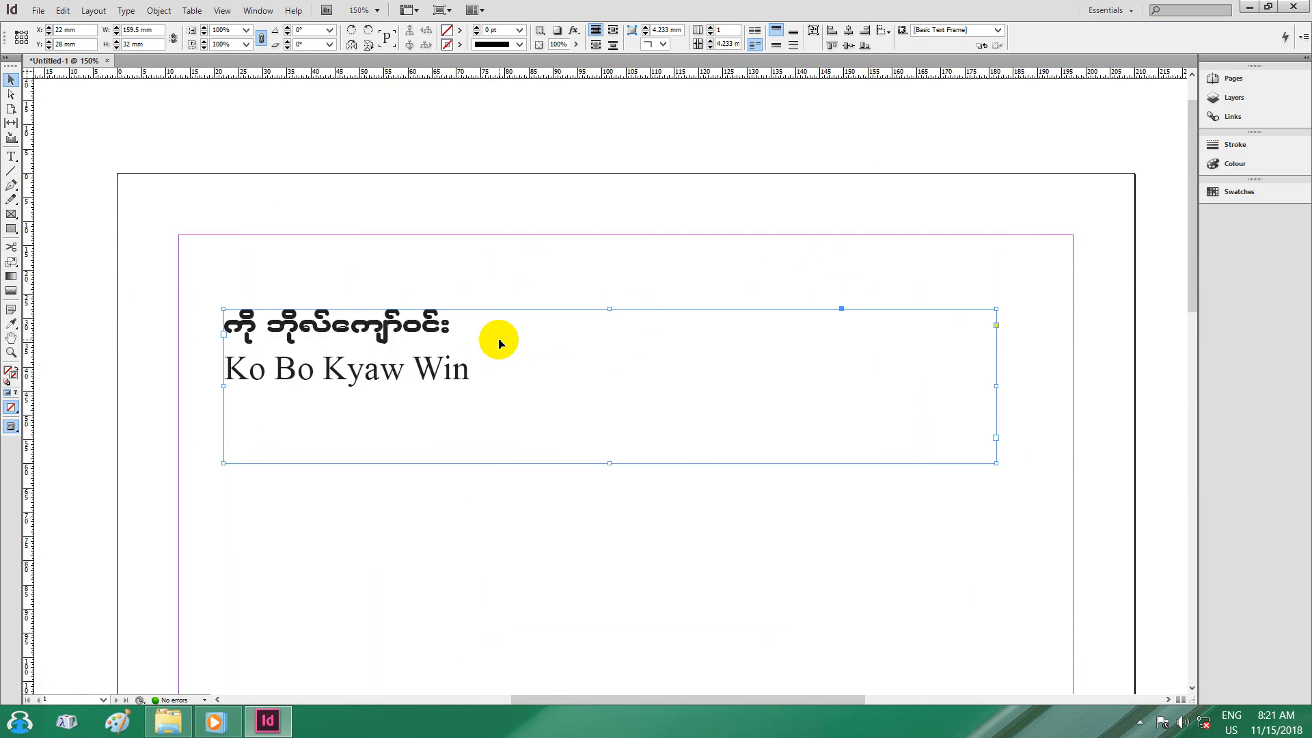
scroll(353, 436, down, 3)
scroll(346, 429, up, 4)
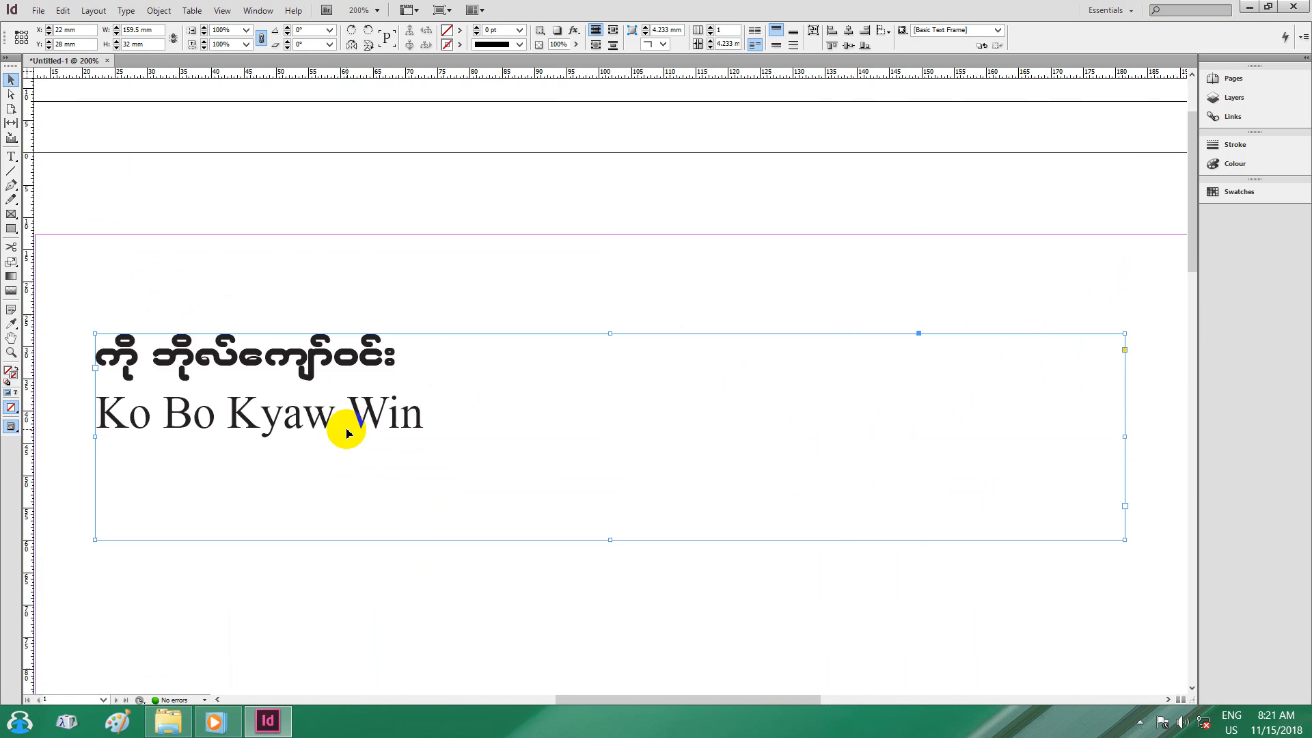
scroll(346, 429, down, 2)
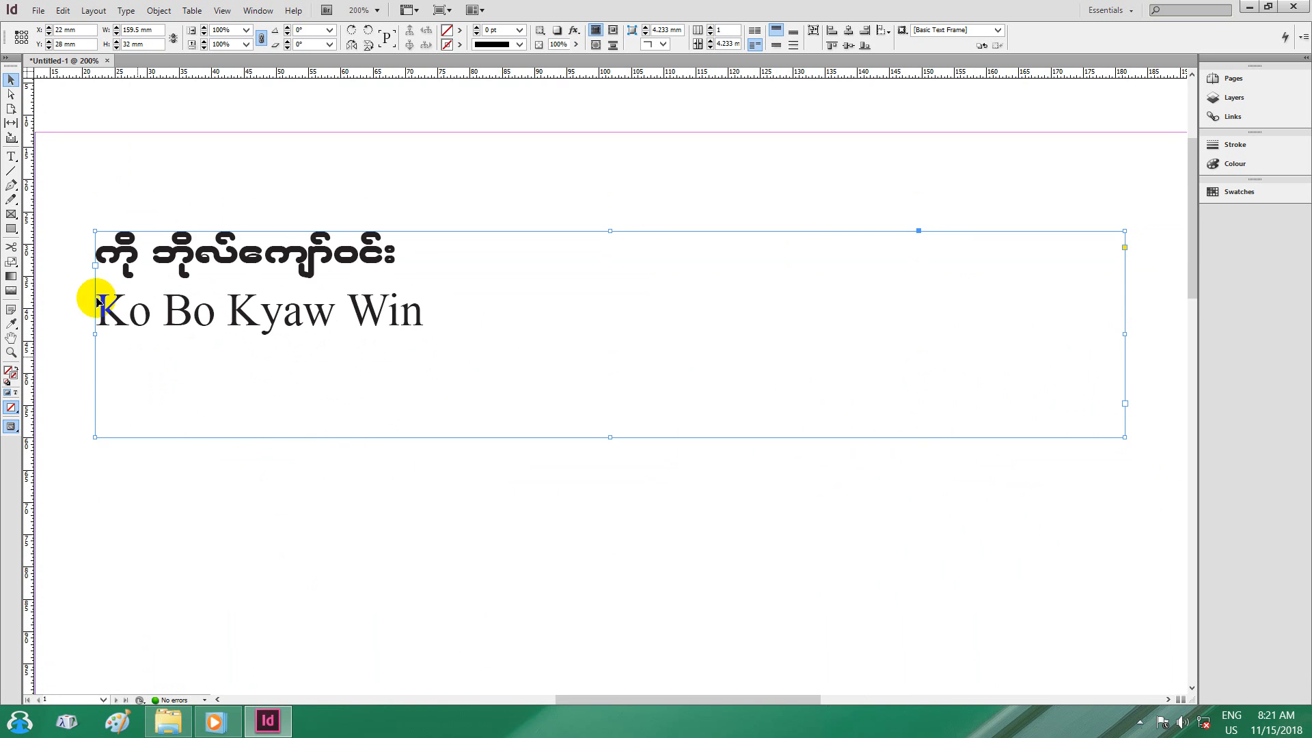
scroll(112, 267, up, 3)
scroll(118, 269, down, 4)
scroll(118, 269, down, 3)
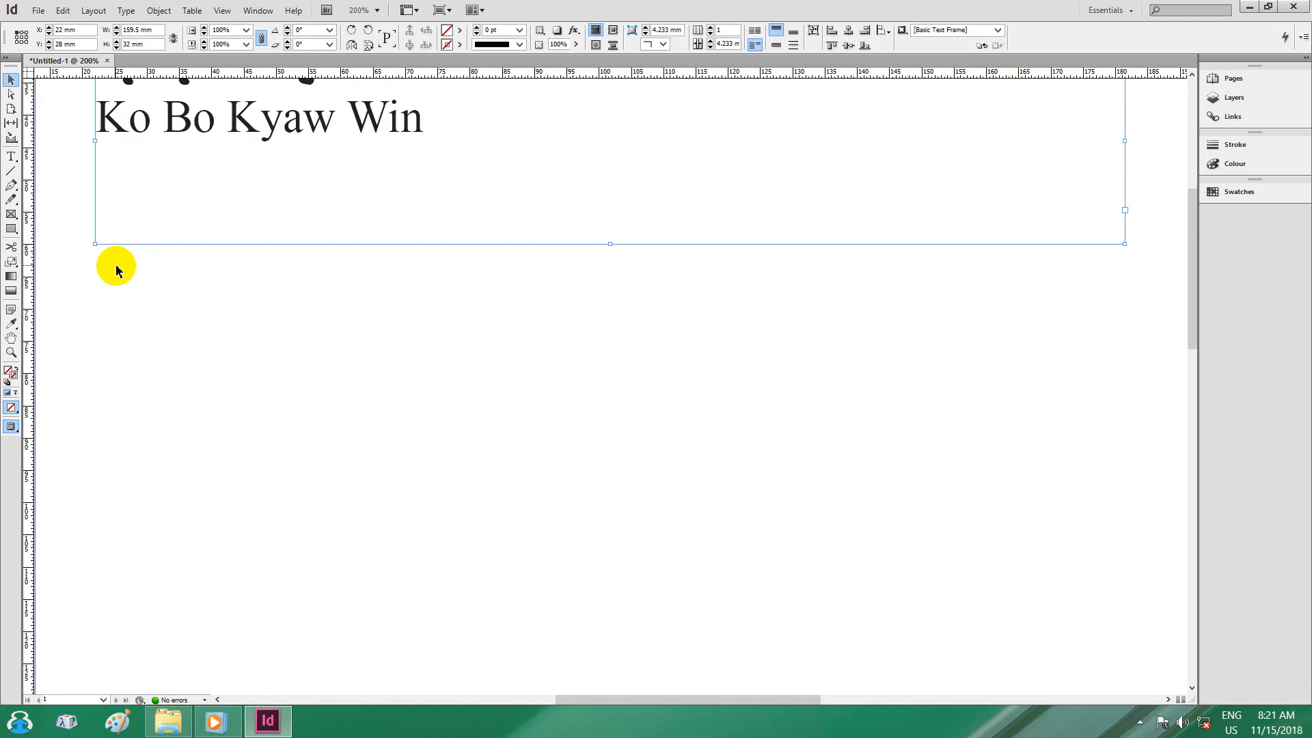
scroll(118, 268, up, 8)
scroll(116, 270, down, 3)
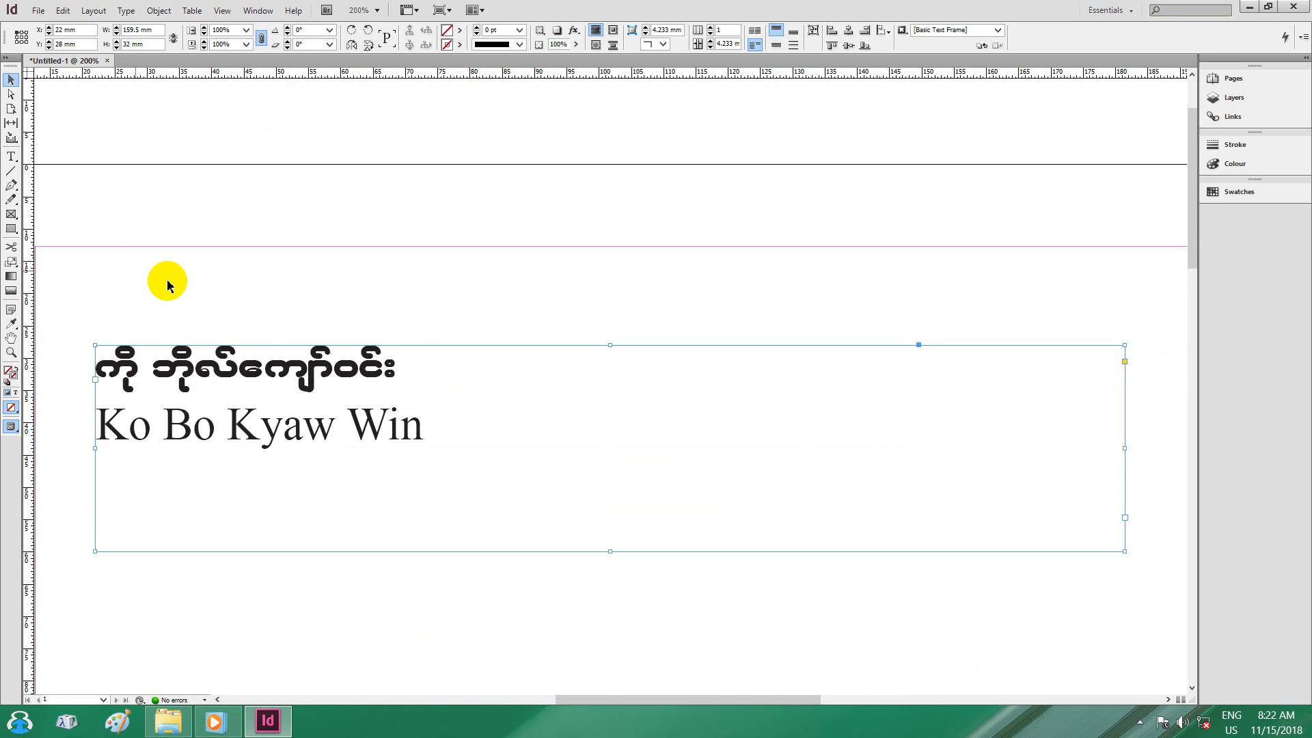
scroll(274, 315, down, 2)
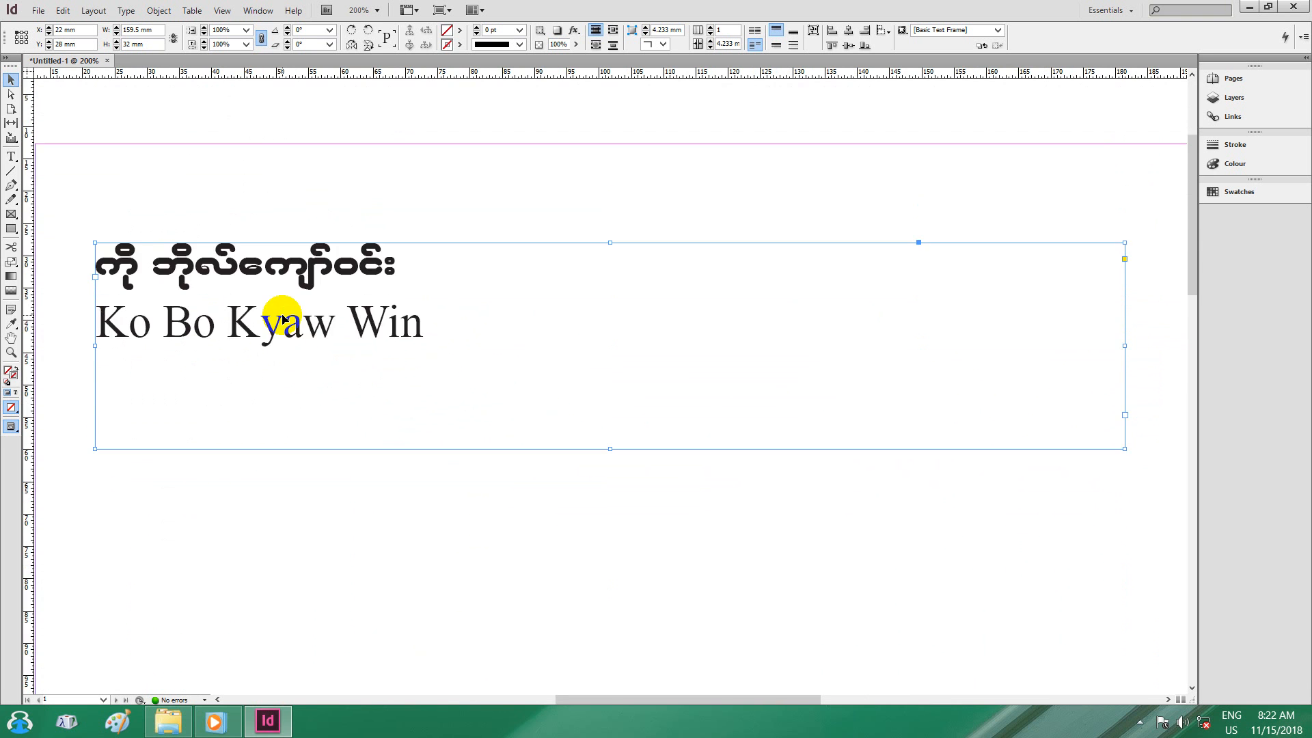
Add a third Myanmar line in W48Art House below the English name.
click(11, 157)
click(426, 277)
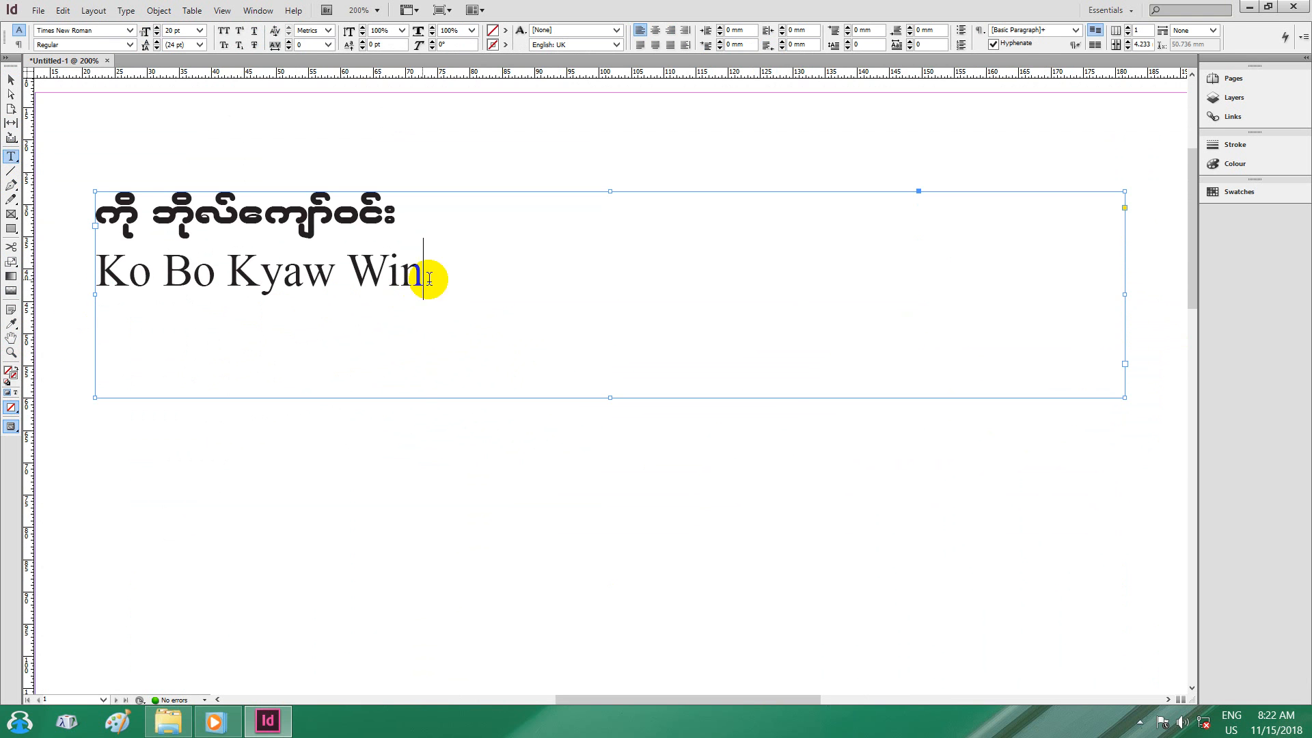
click(507, 299)
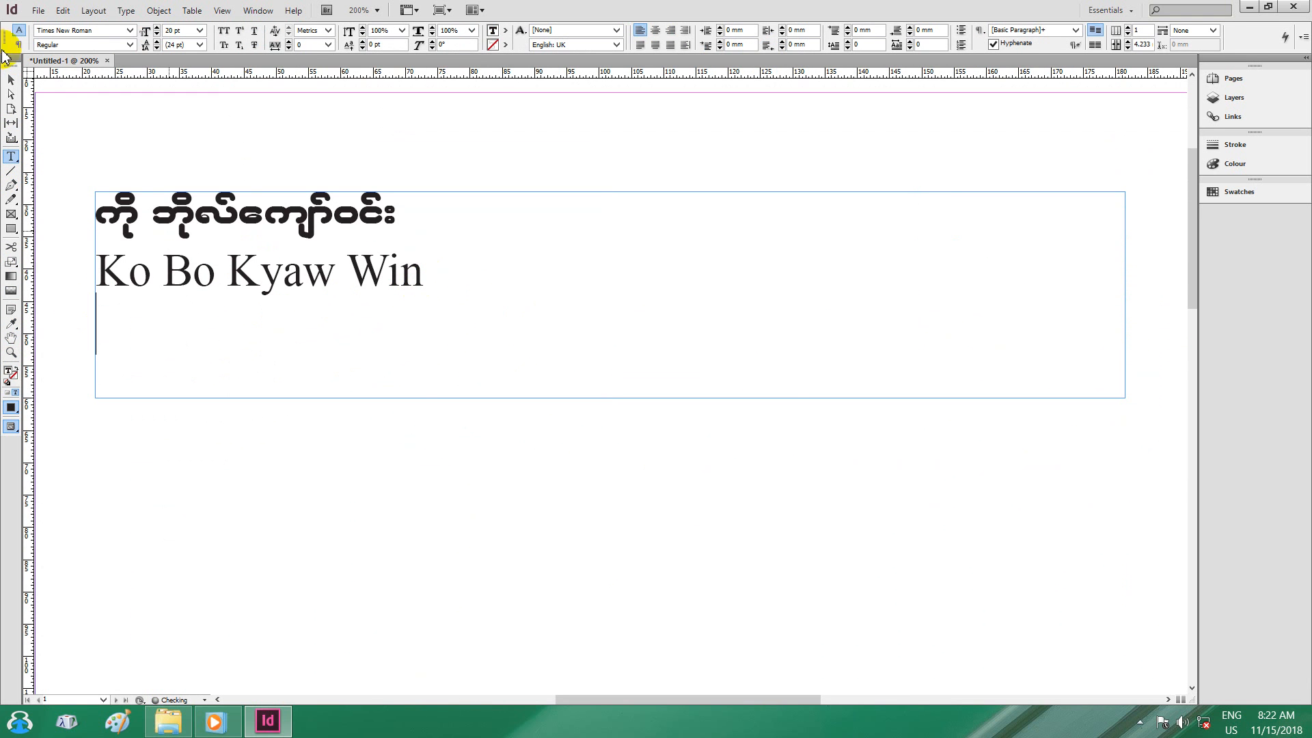
click(129, 31)
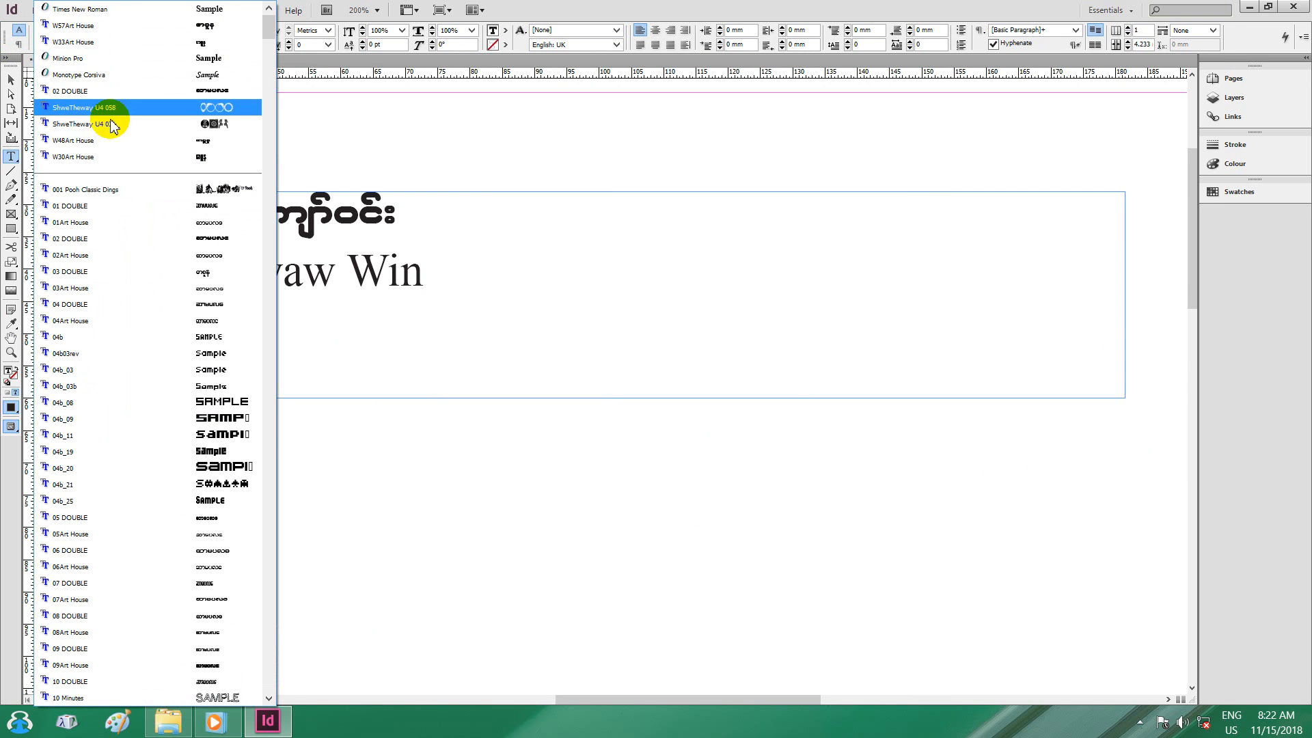
click(82, 140)
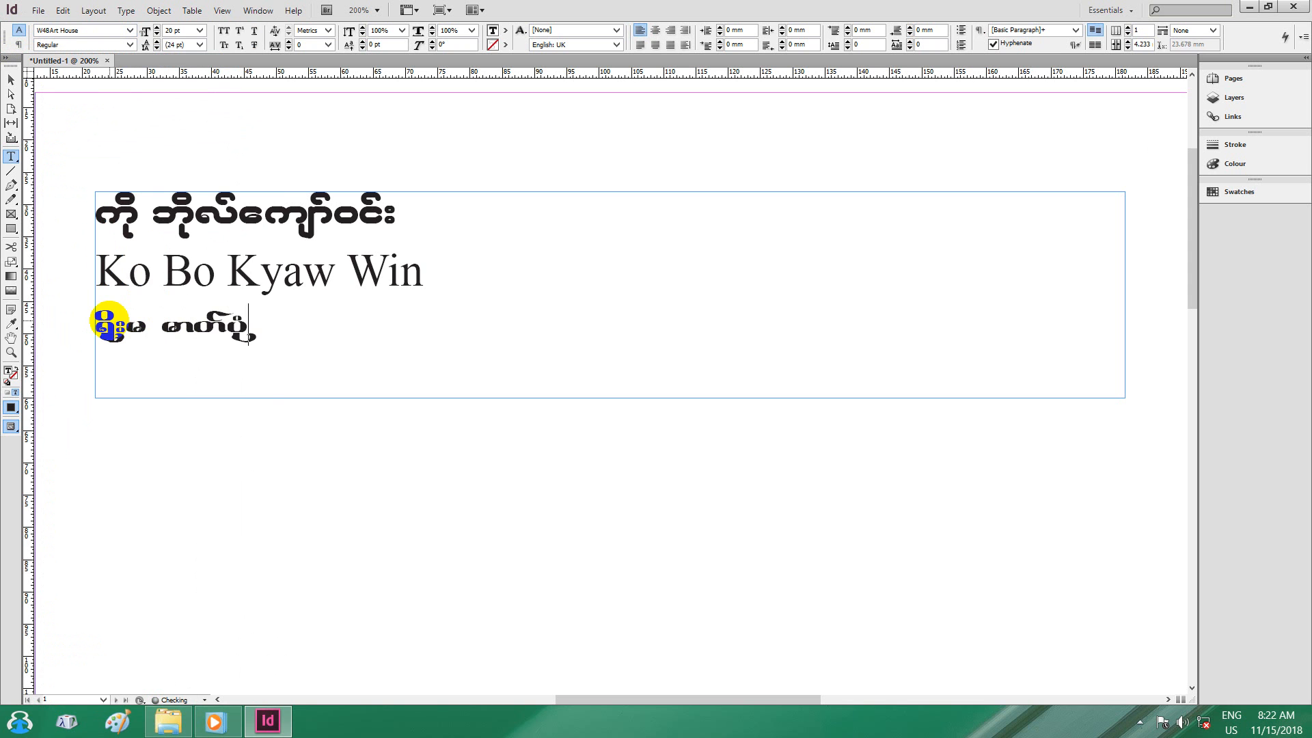
text(if)
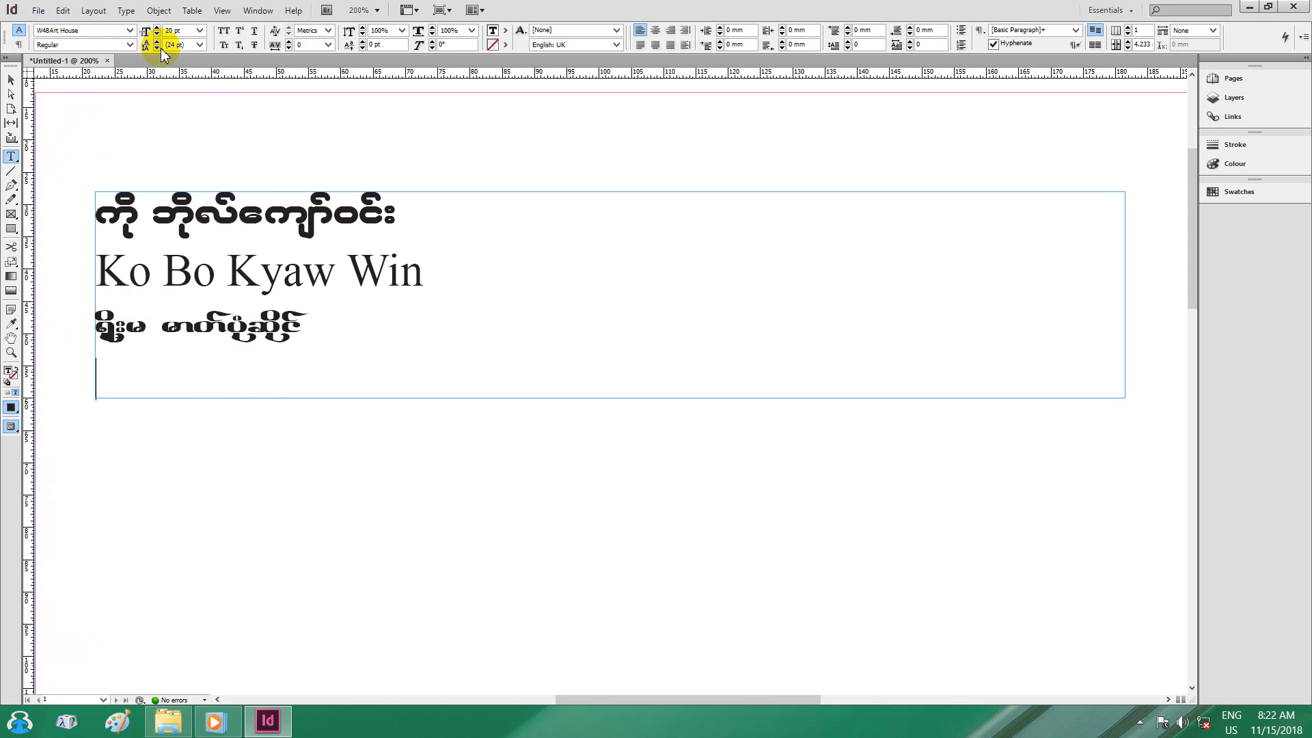
click(129, 30)
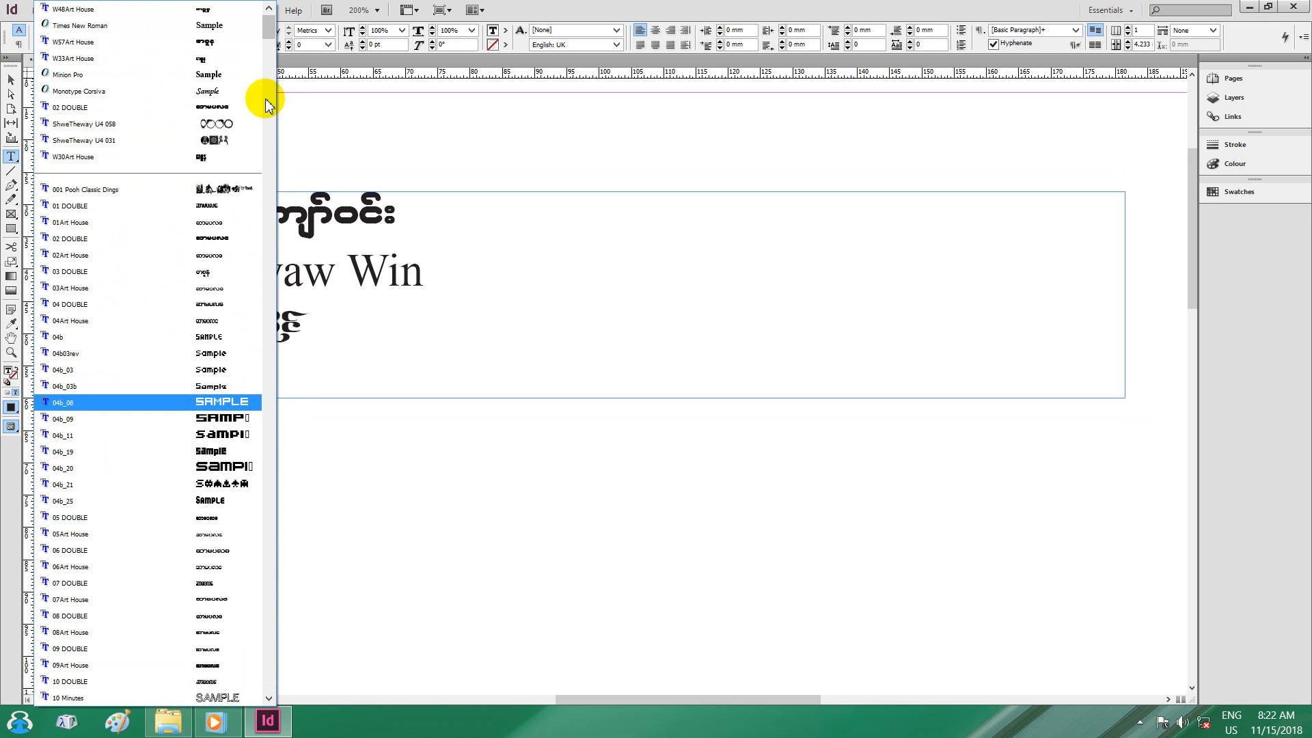
Set the new fourth line to Times New Roman and start it with 'Ph'.
drag(269, 24, 282, 645)
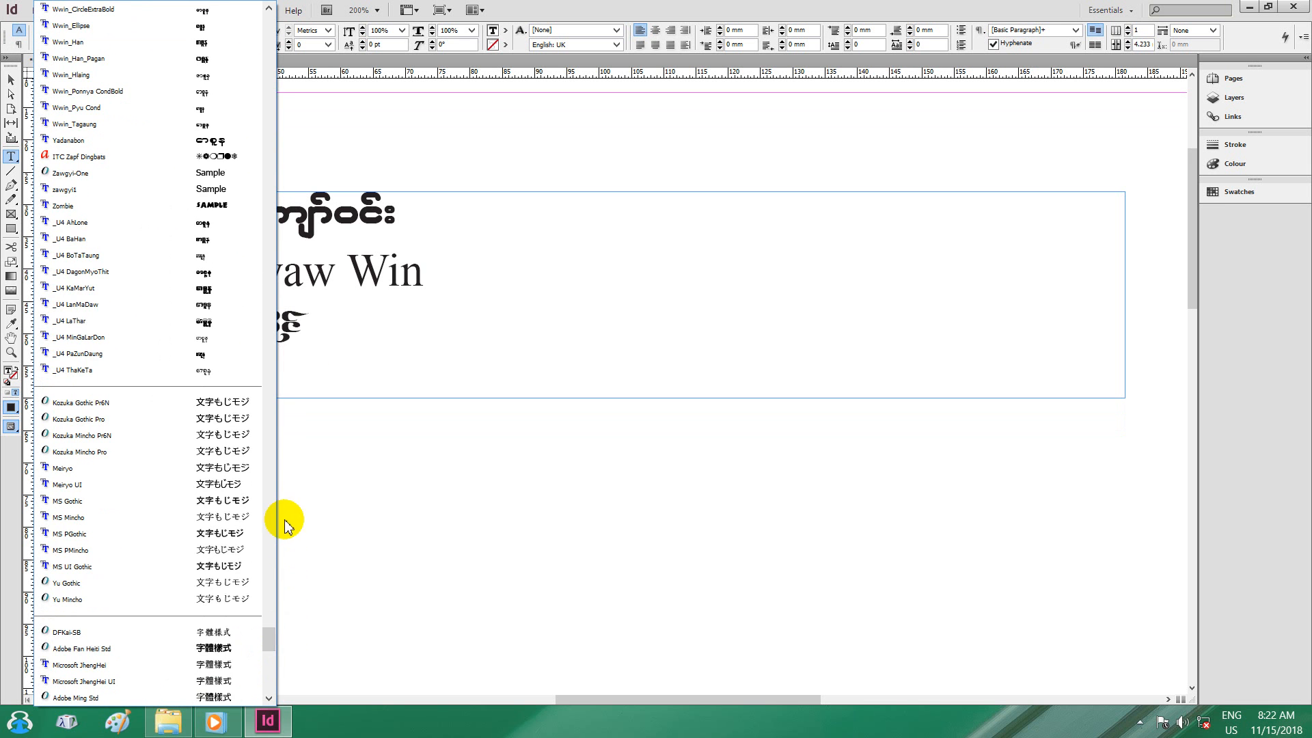
drag(266, 643, 270, 656)
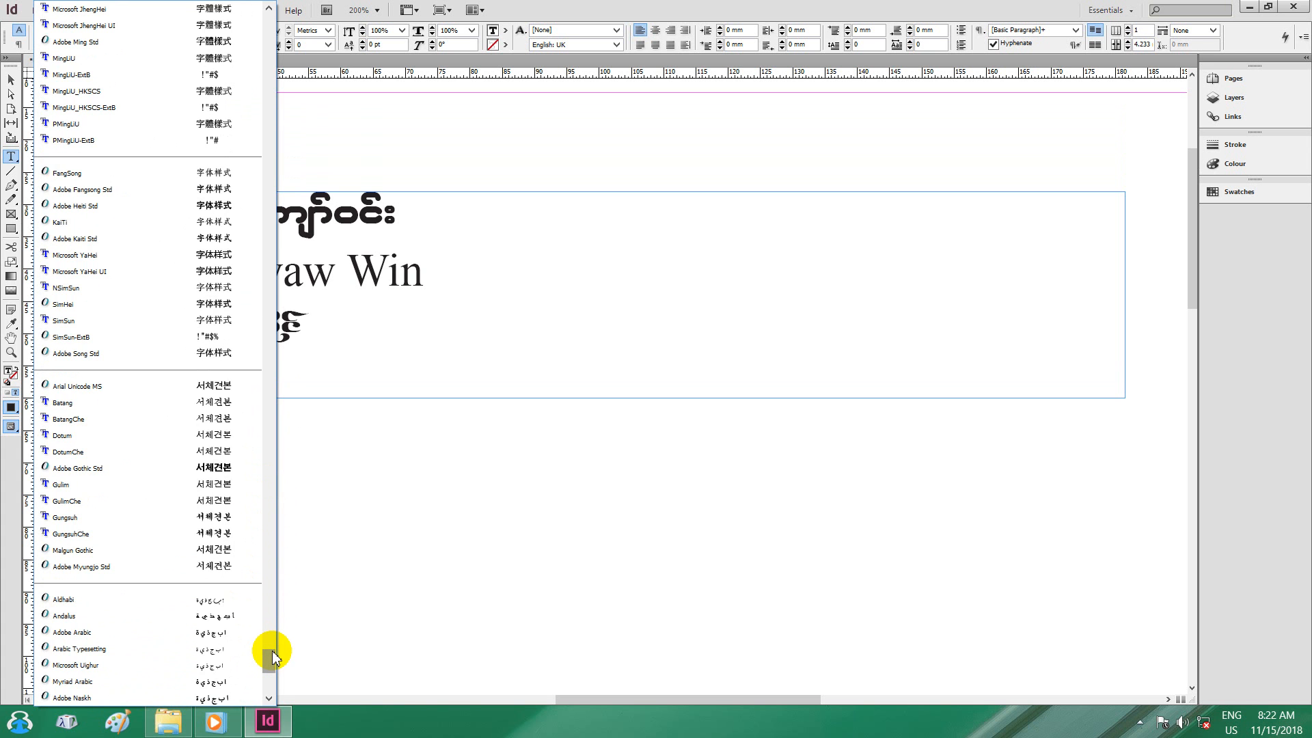
drag(273, 656, 270, 470)
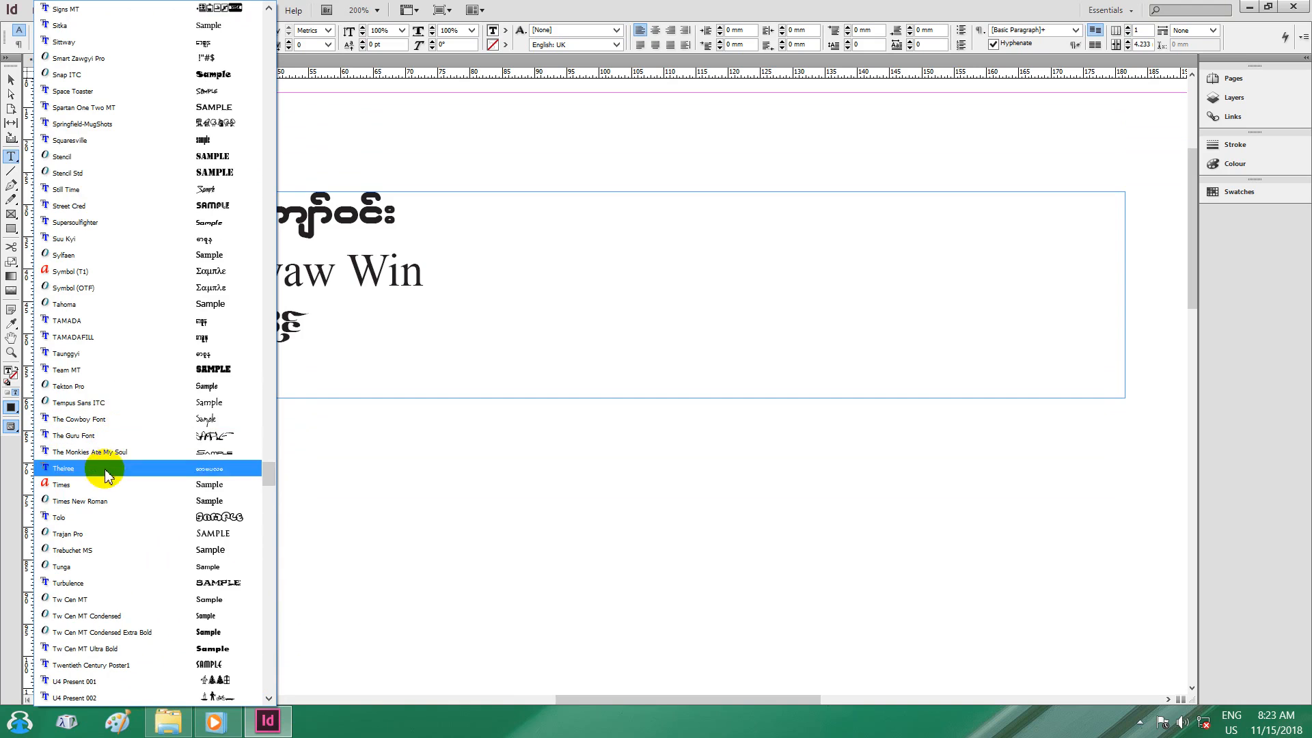
click(97, 502)
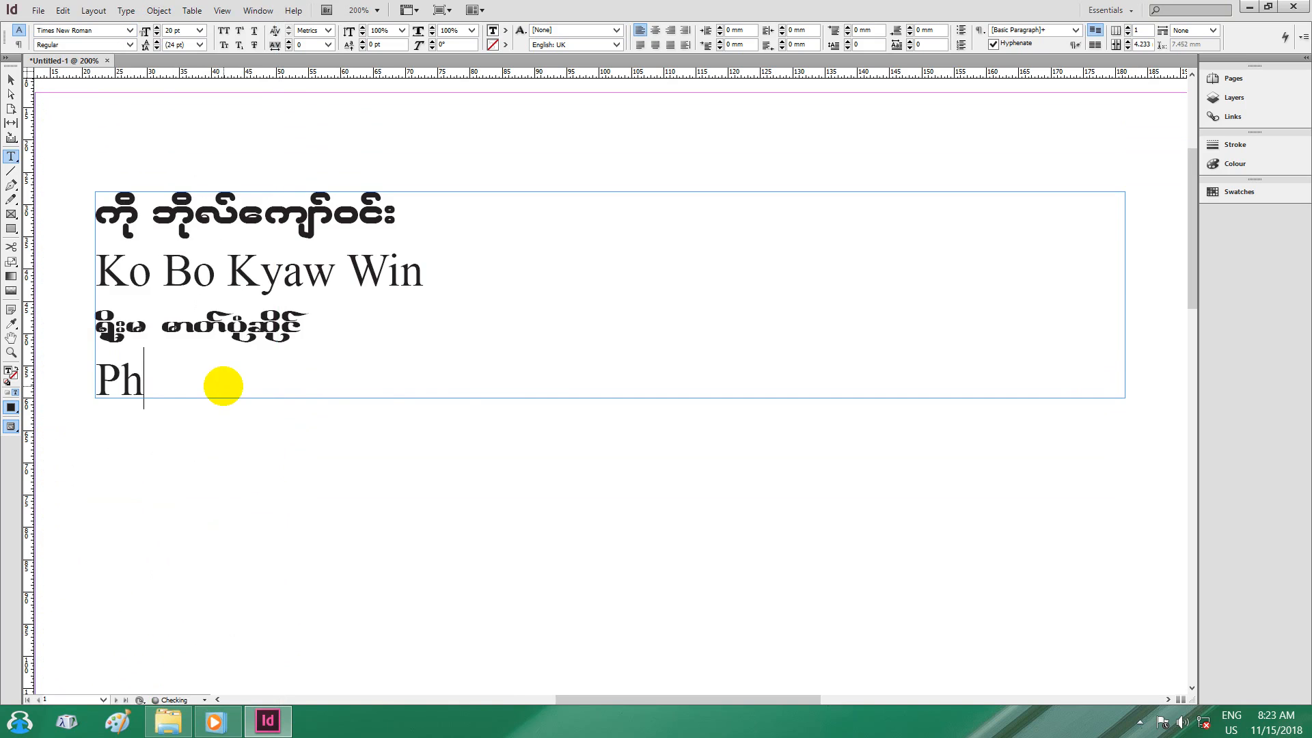
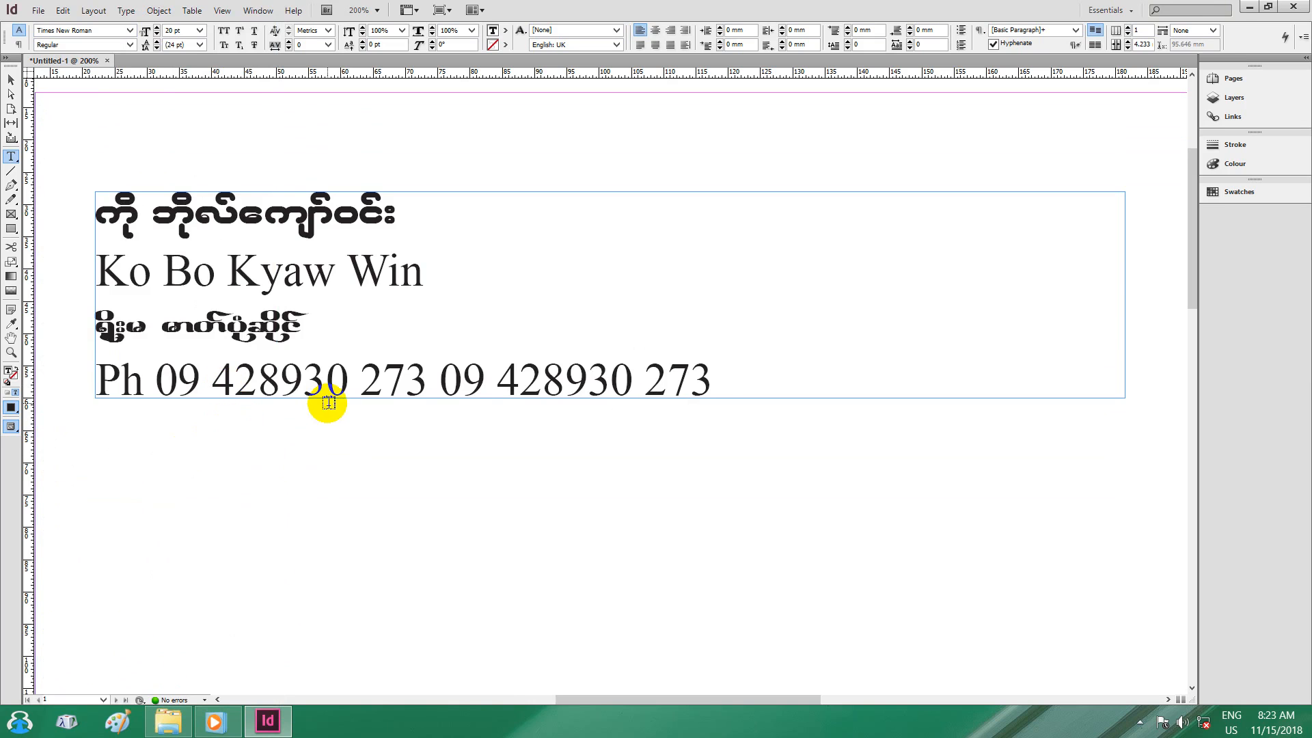
Enter the phone number after 'Ph', removing the duplicated digits so it appears once.
drag(707, 383, 166, 391)
key(BackSpace)
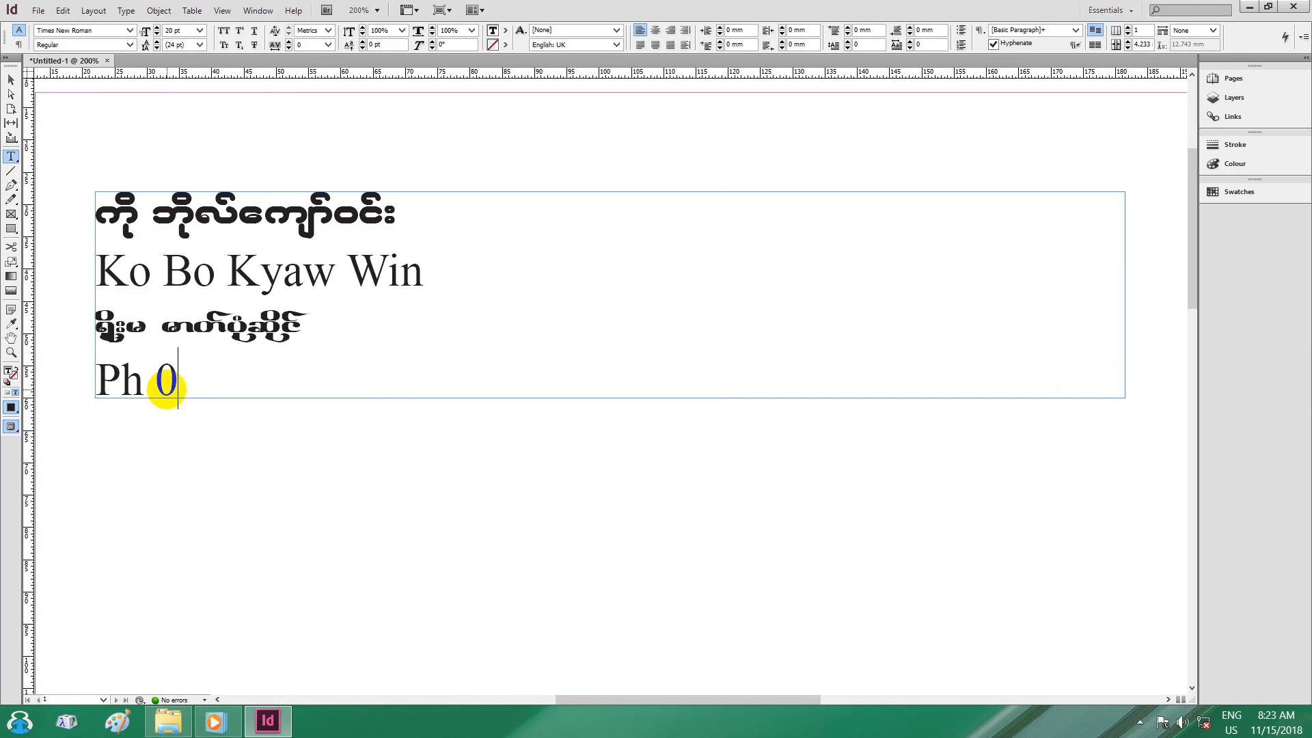
key(BackSpace)
key(BackSpace)
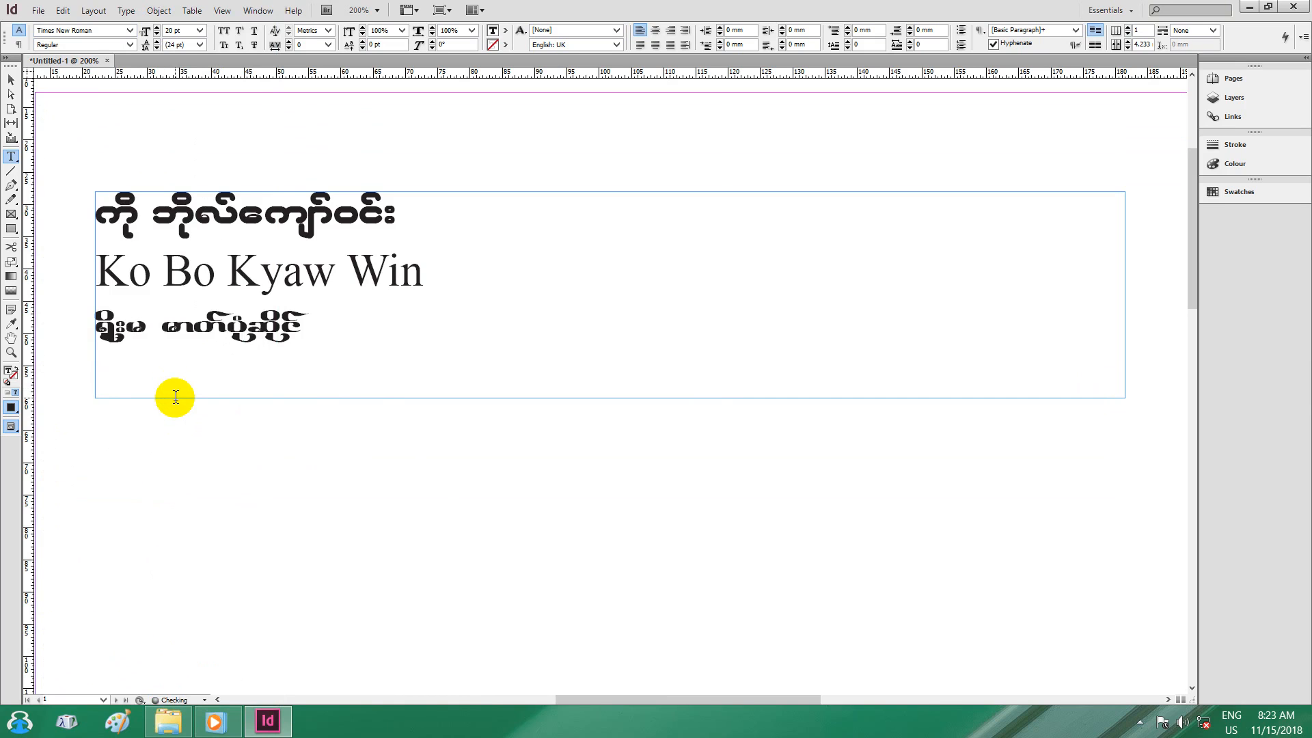
key(ctrl+v)
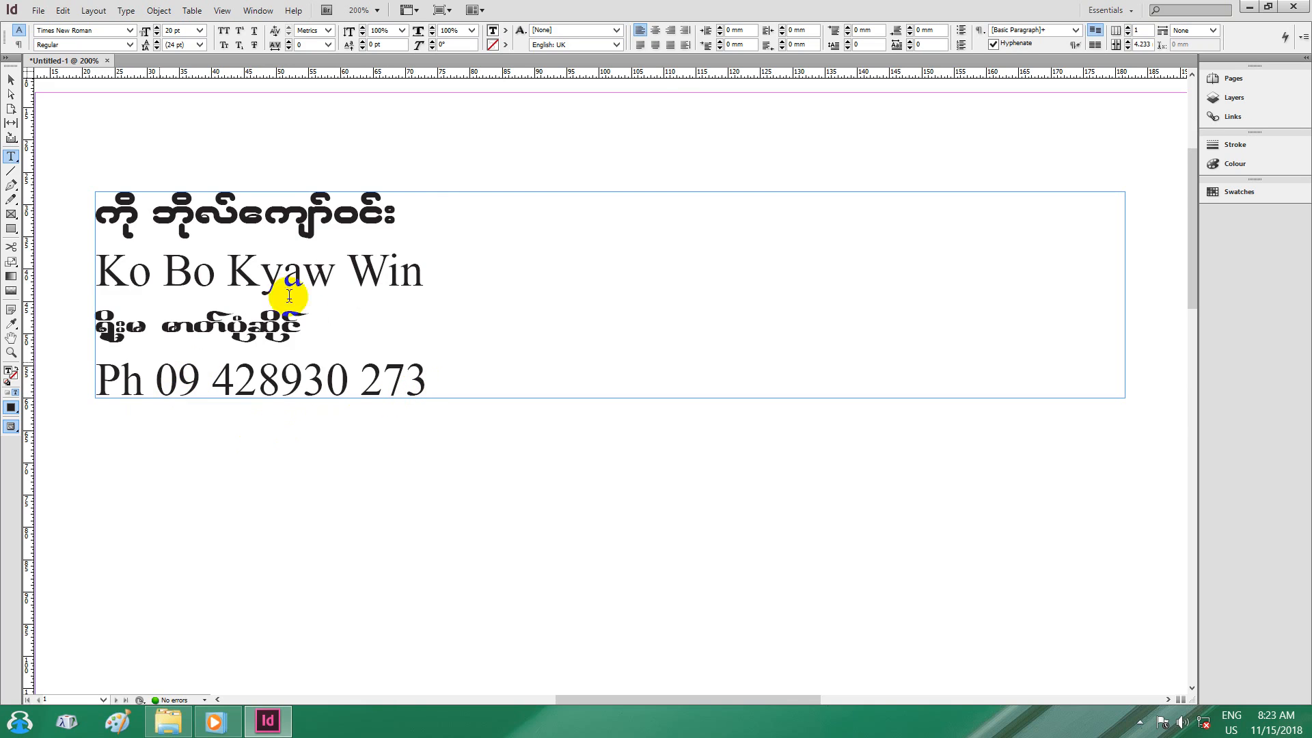
click(99, 213)
shift+click(232, 214)
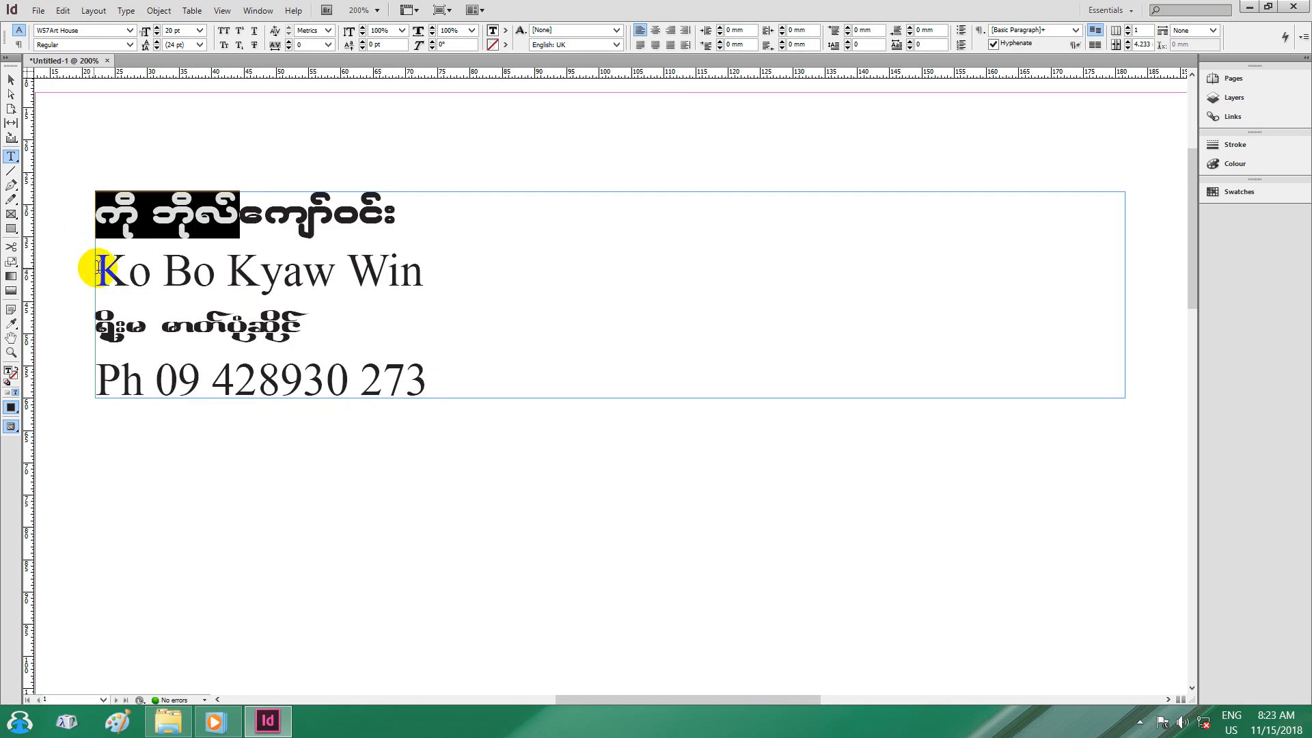
click(99, 268)
shift+click(526, 264)
triple_click(333, 329)
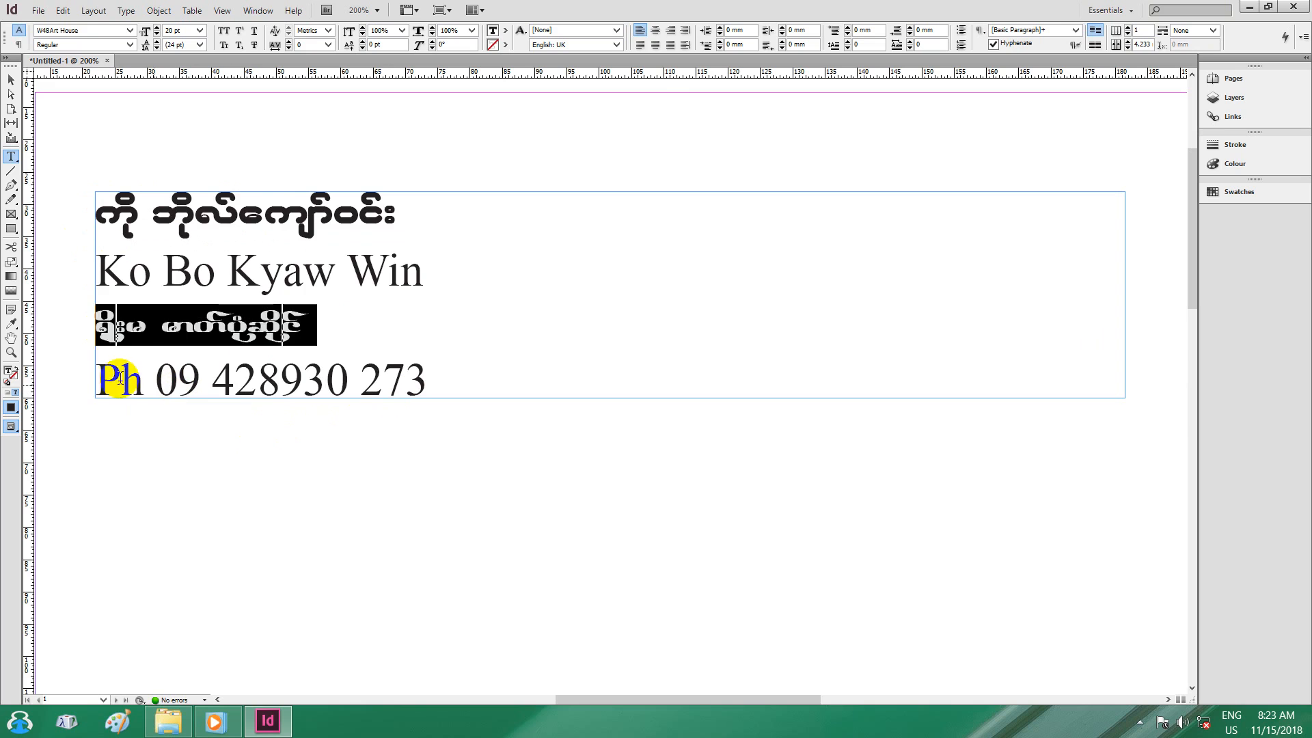
drag(103, 380, 449, 375)
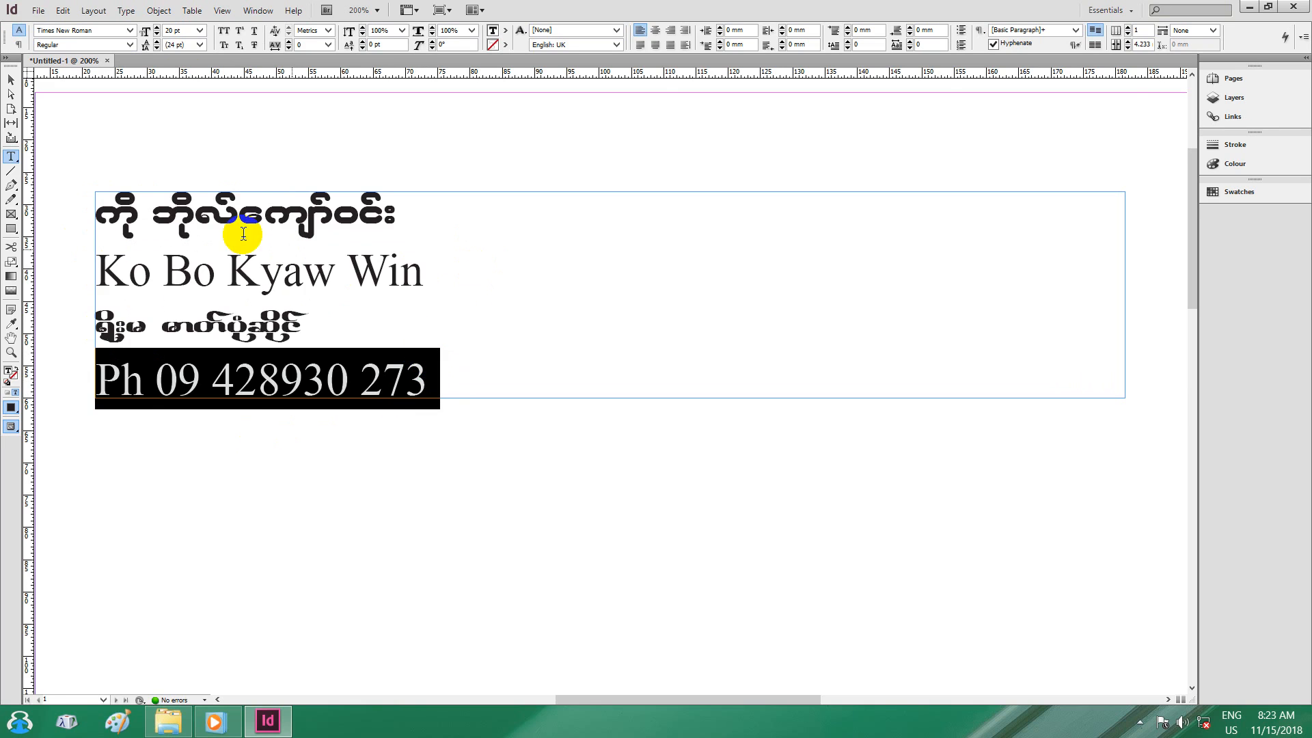
click(440, 388)
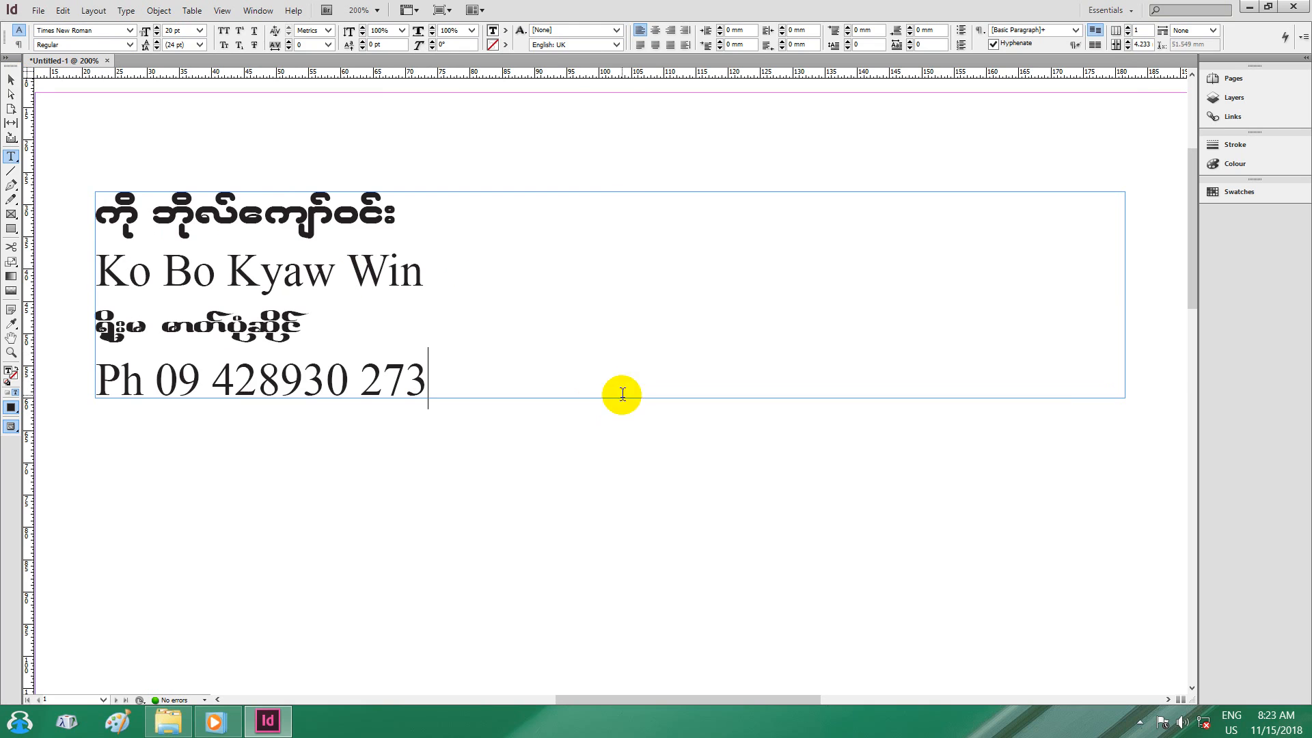
click(11, 80)
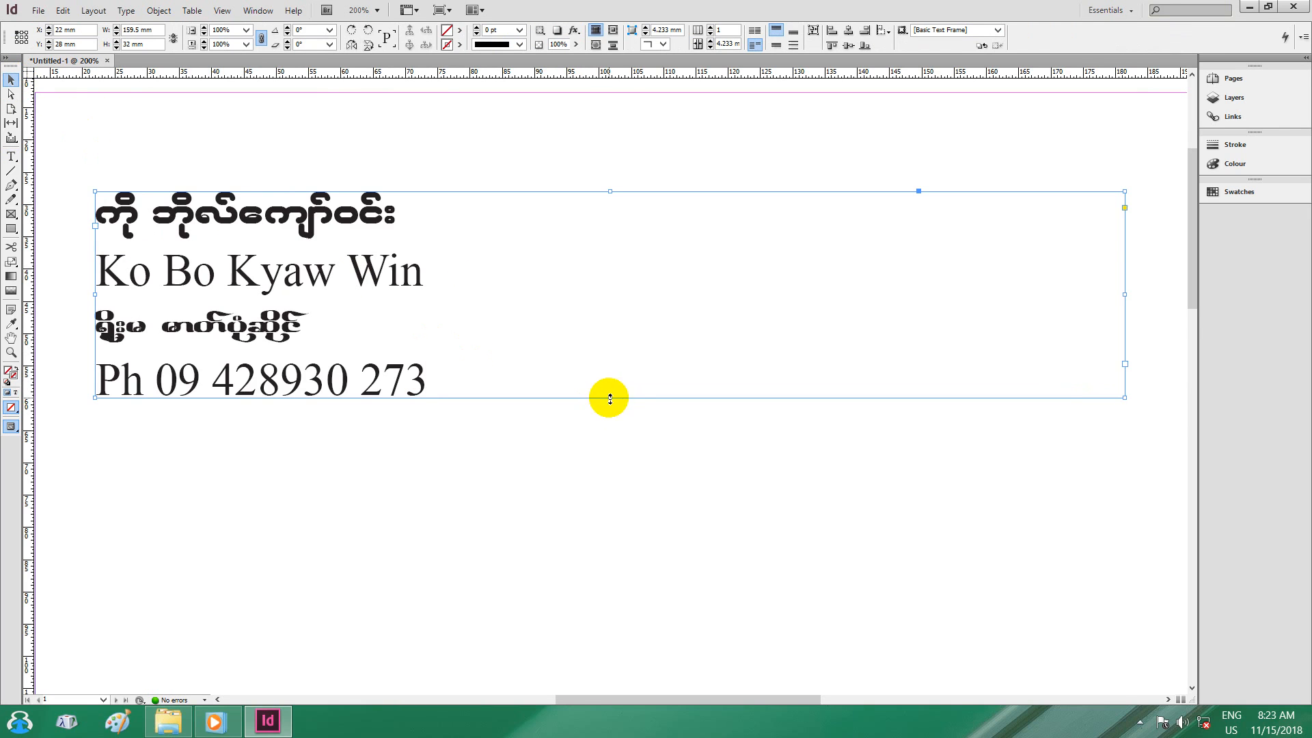
Stretch the frame to about 92 mm tall and reduce all four lines to 15 pt.
drag(610, 398, 622, 668)
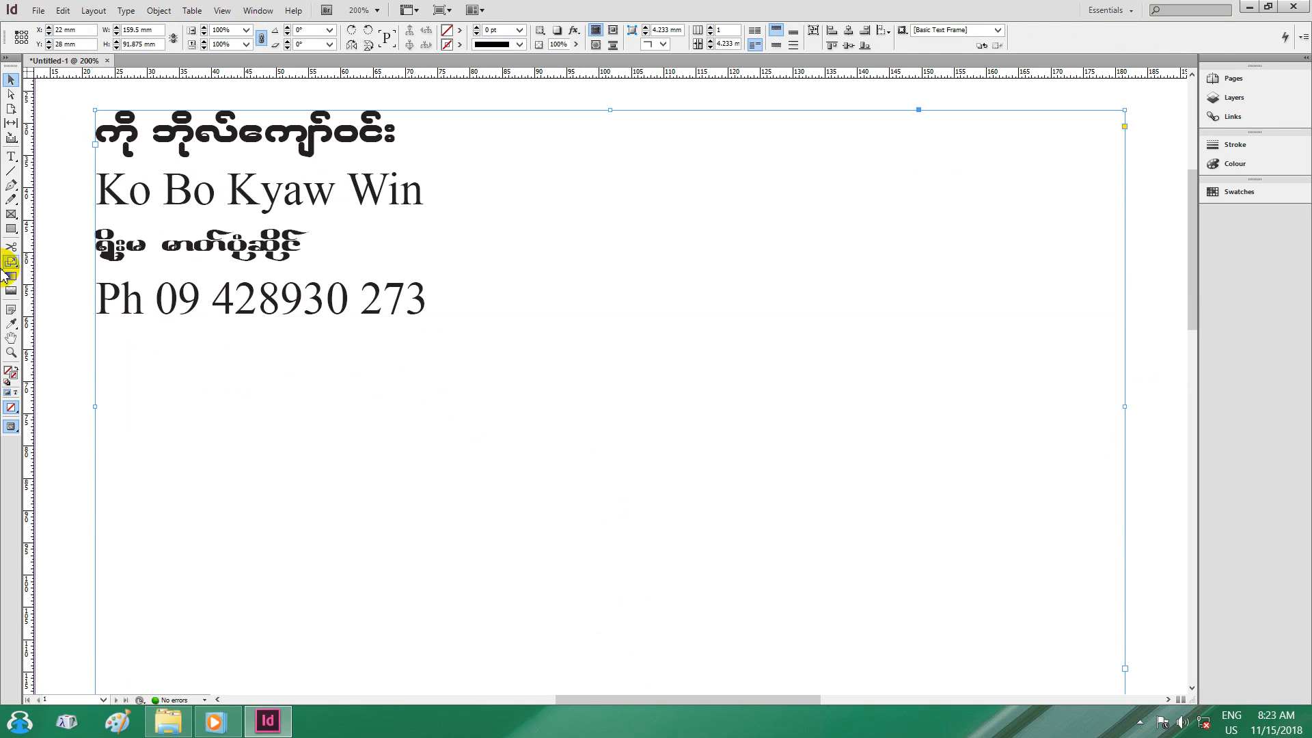
click(11, 157)
click(371, 276)
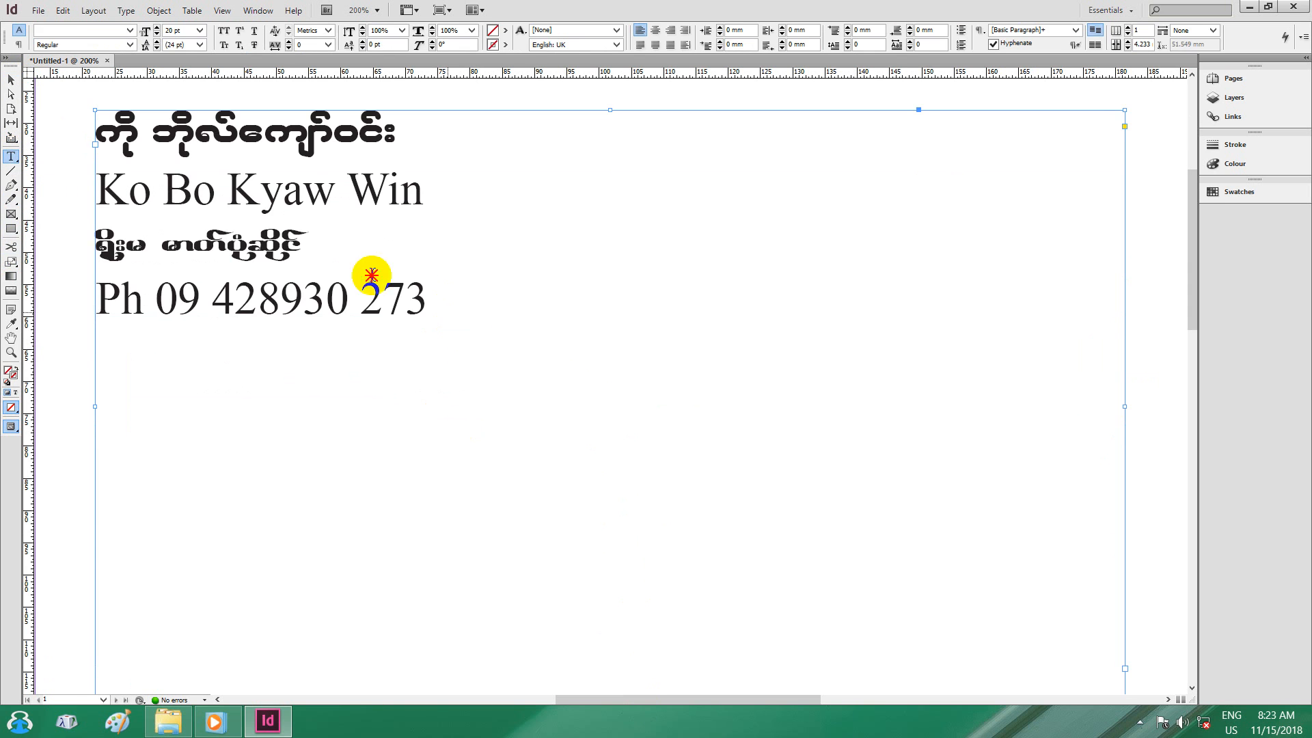
drag(371, 276, 73, 96)
click(157, 34)
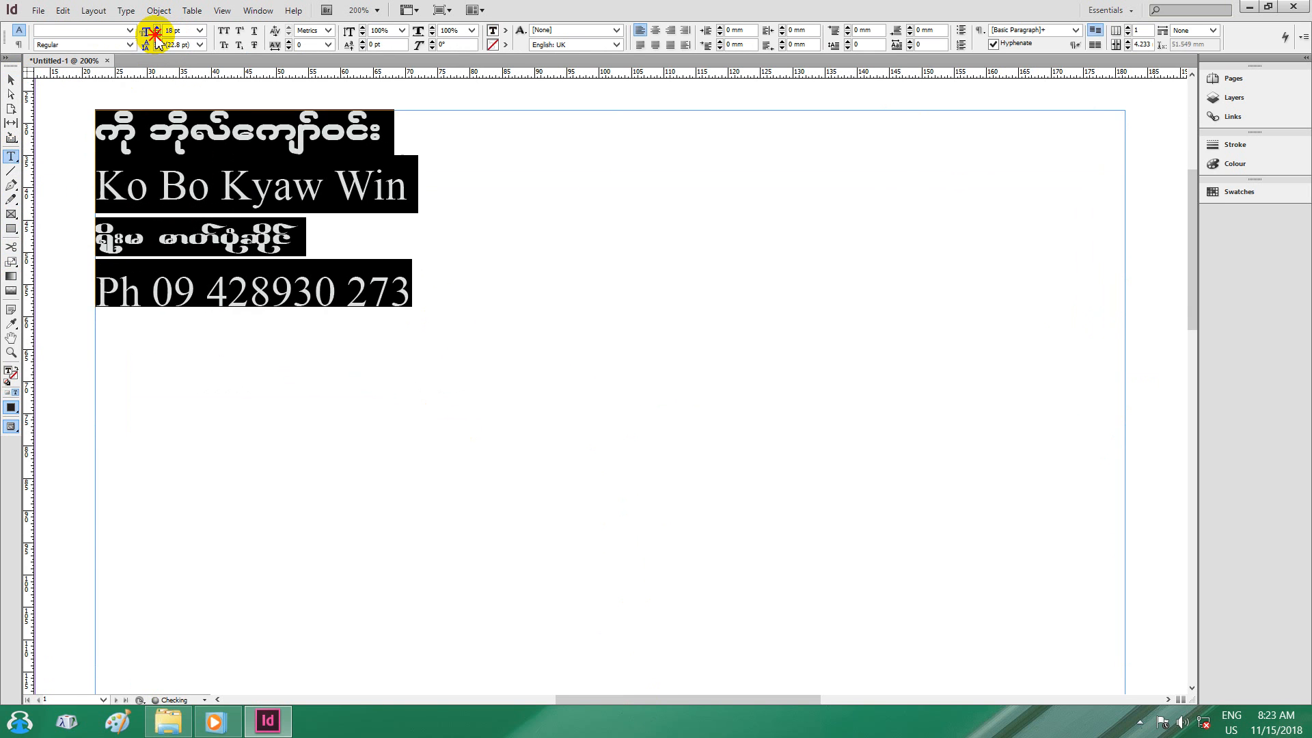
click(156, 33)
click(156, 33)
click(157, 33)
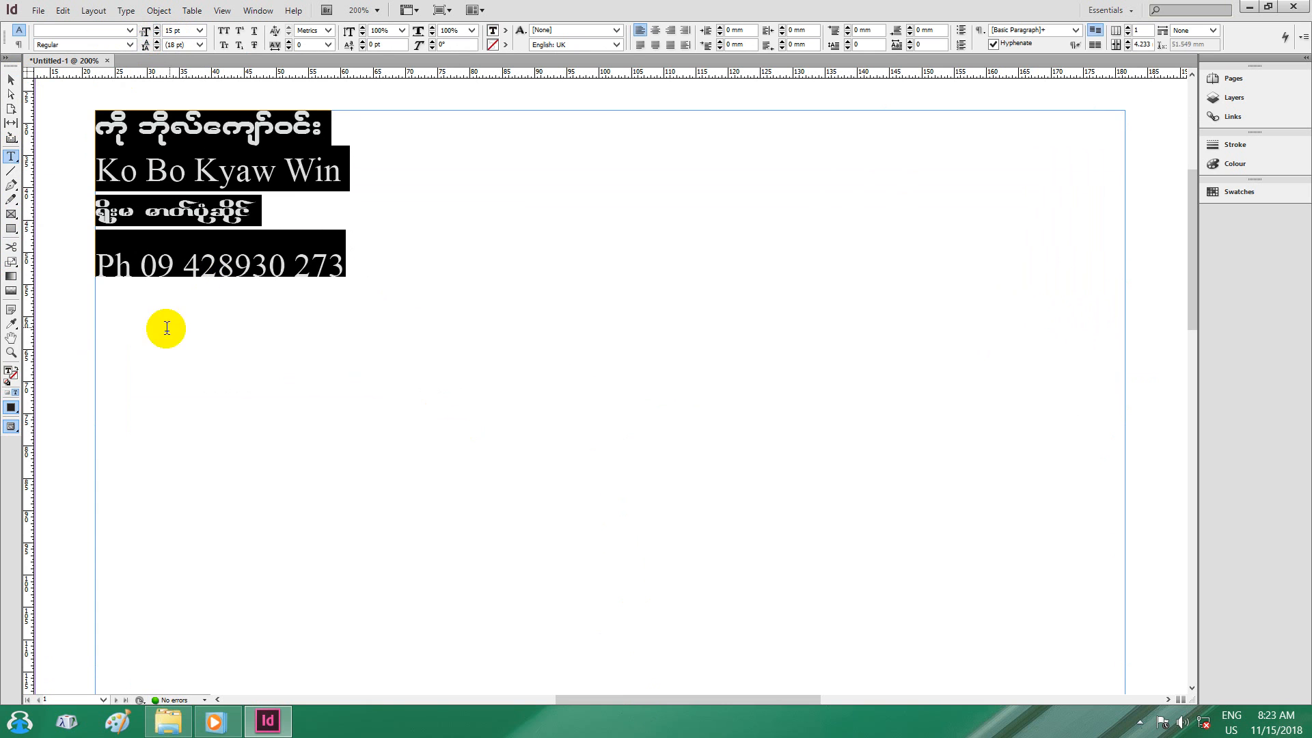
click(122, 337)
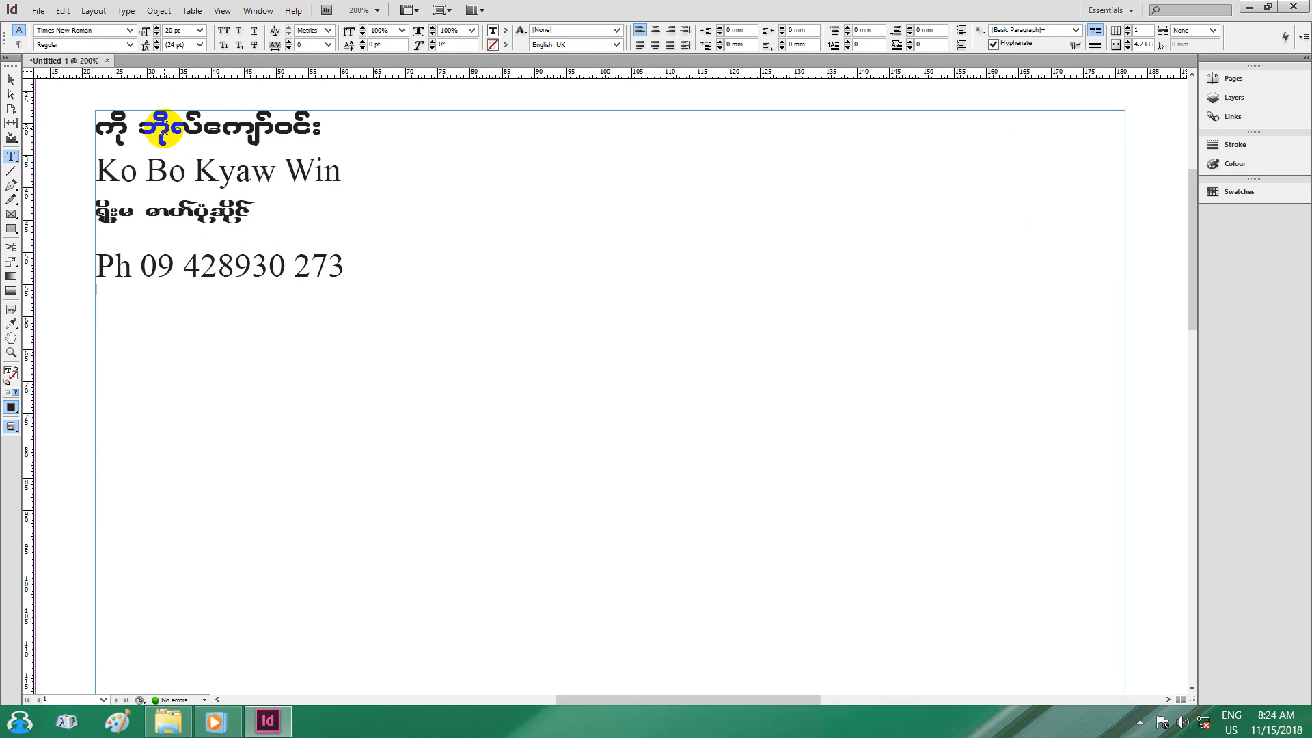
click(74, 31)
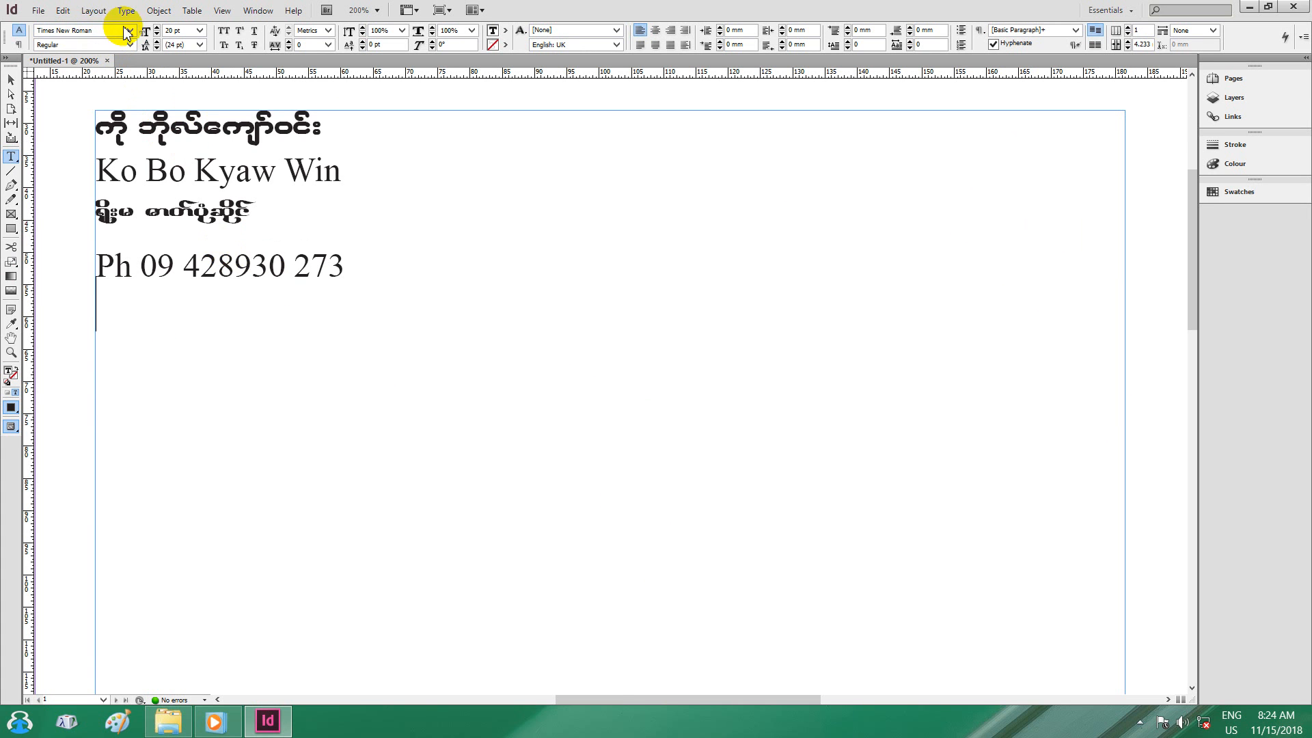
Type the Myanmar greeting in a Myanmar font, then 'How Are You?' beneath it, ending on a new line.
drag(94, 32, 17, 32)
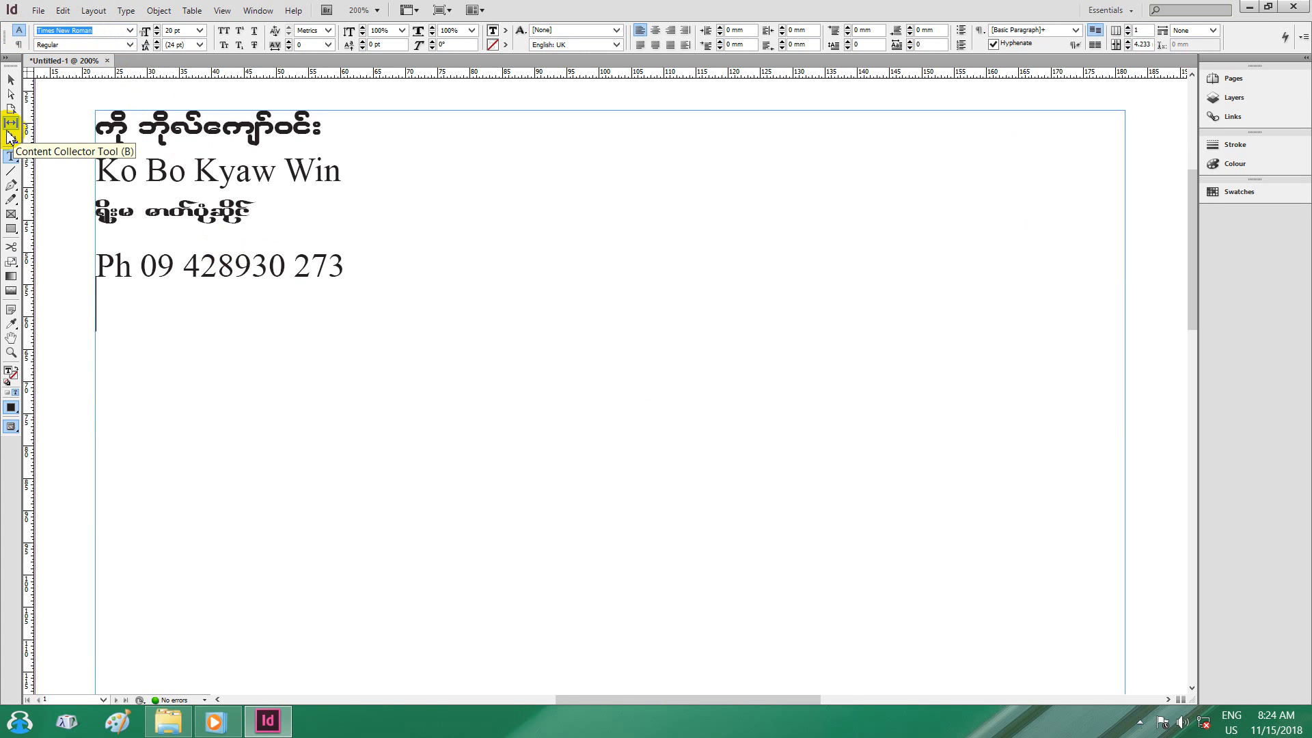
text(WinTaungyi)
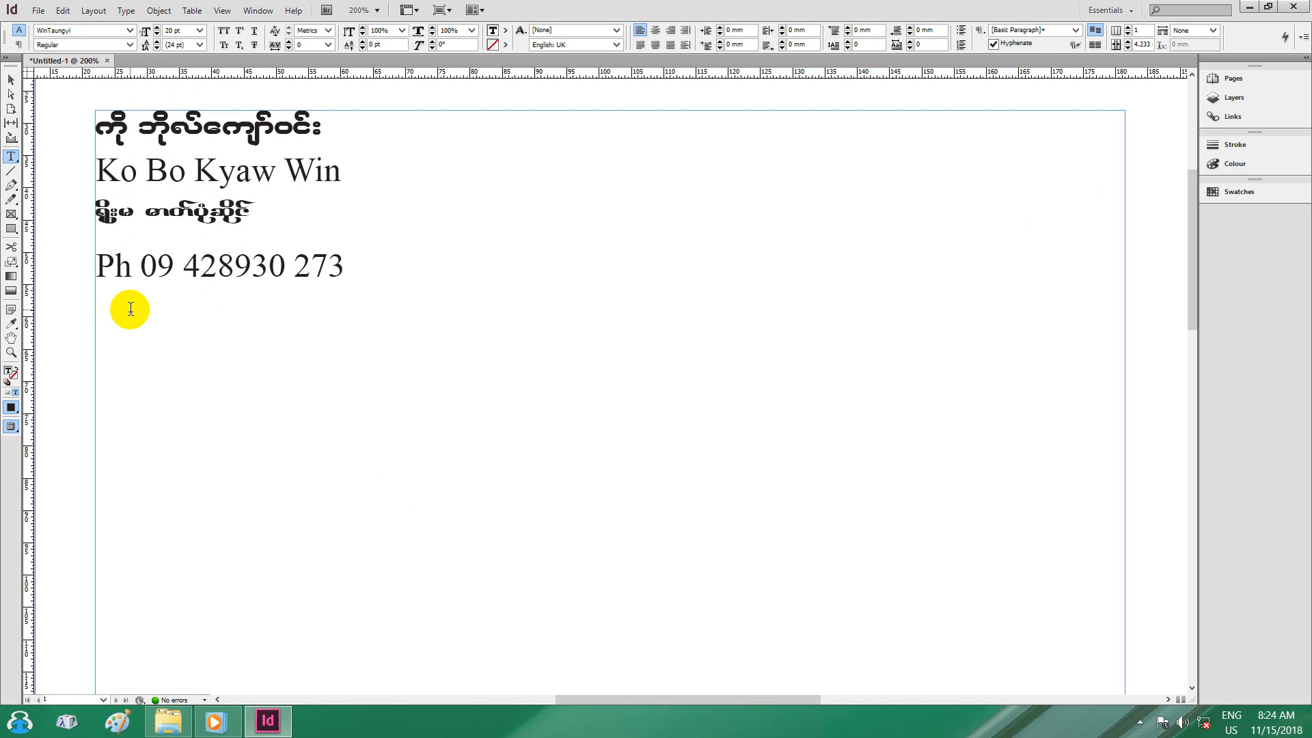
text(ေနုေ)
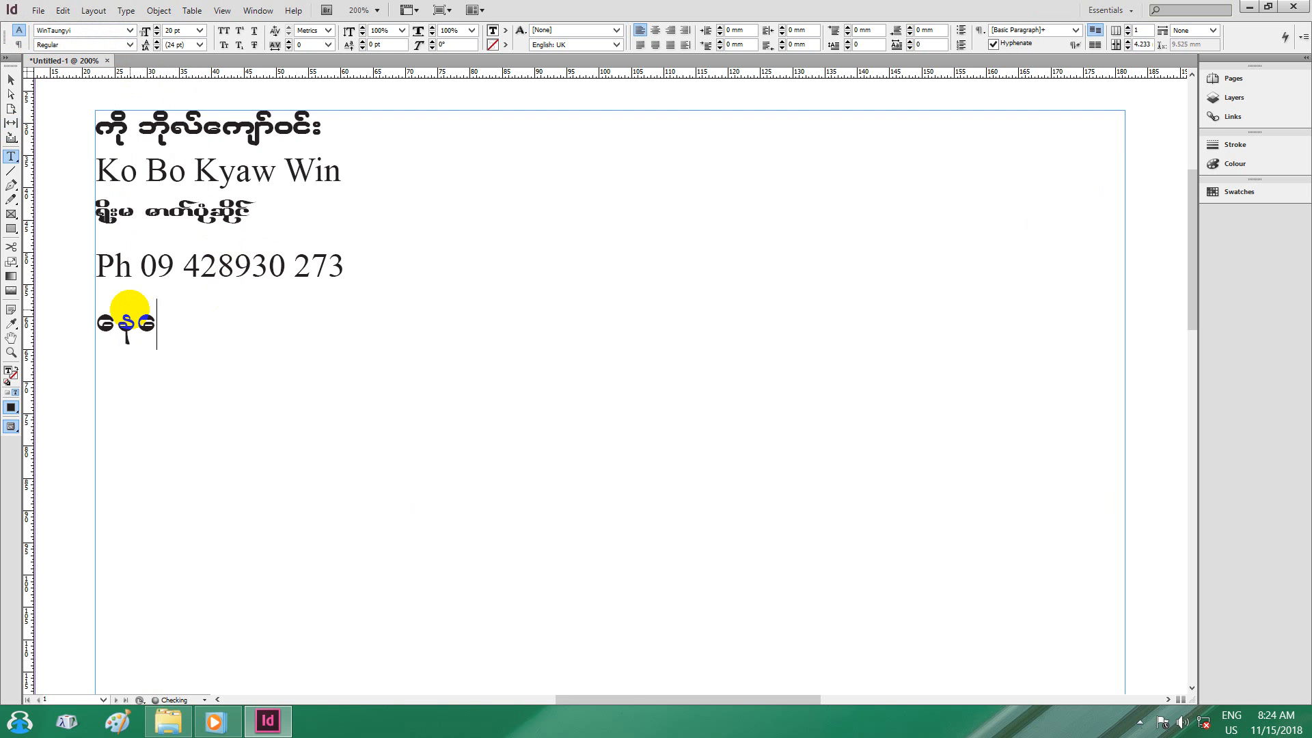
text(ကာင္းလား)
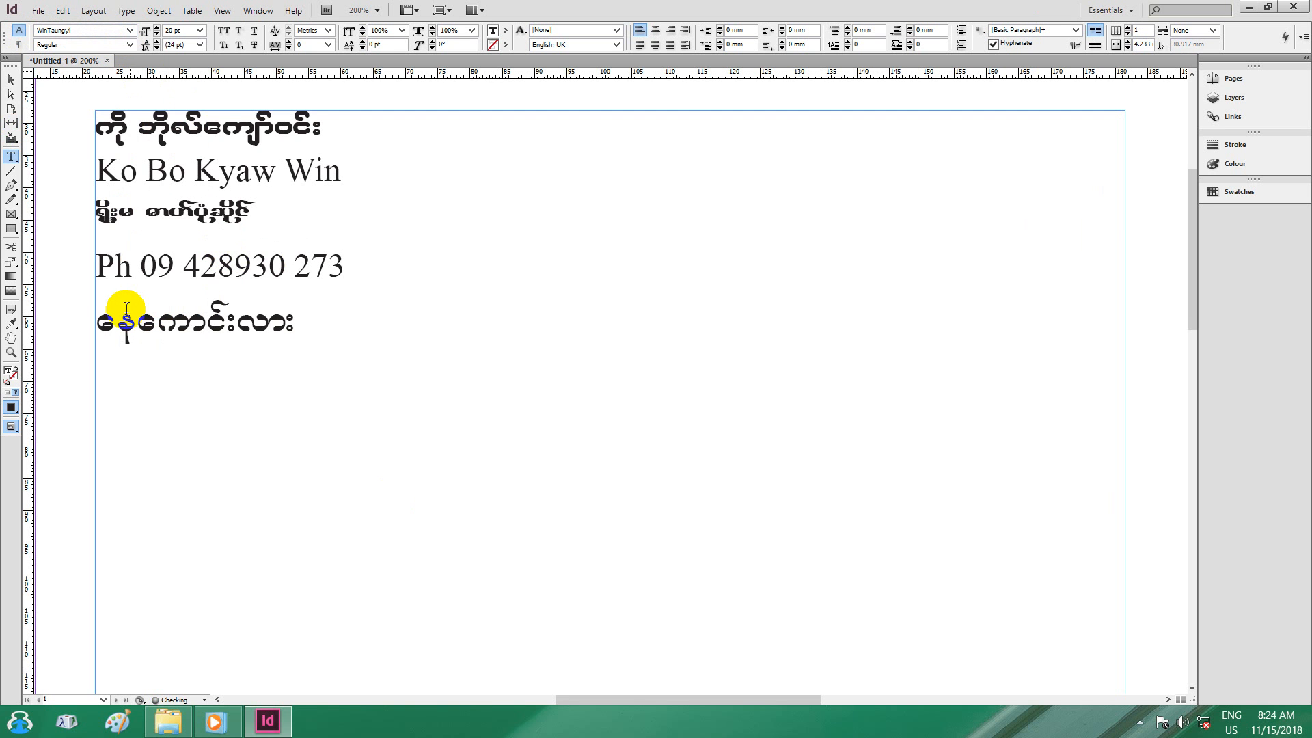
key(Return)
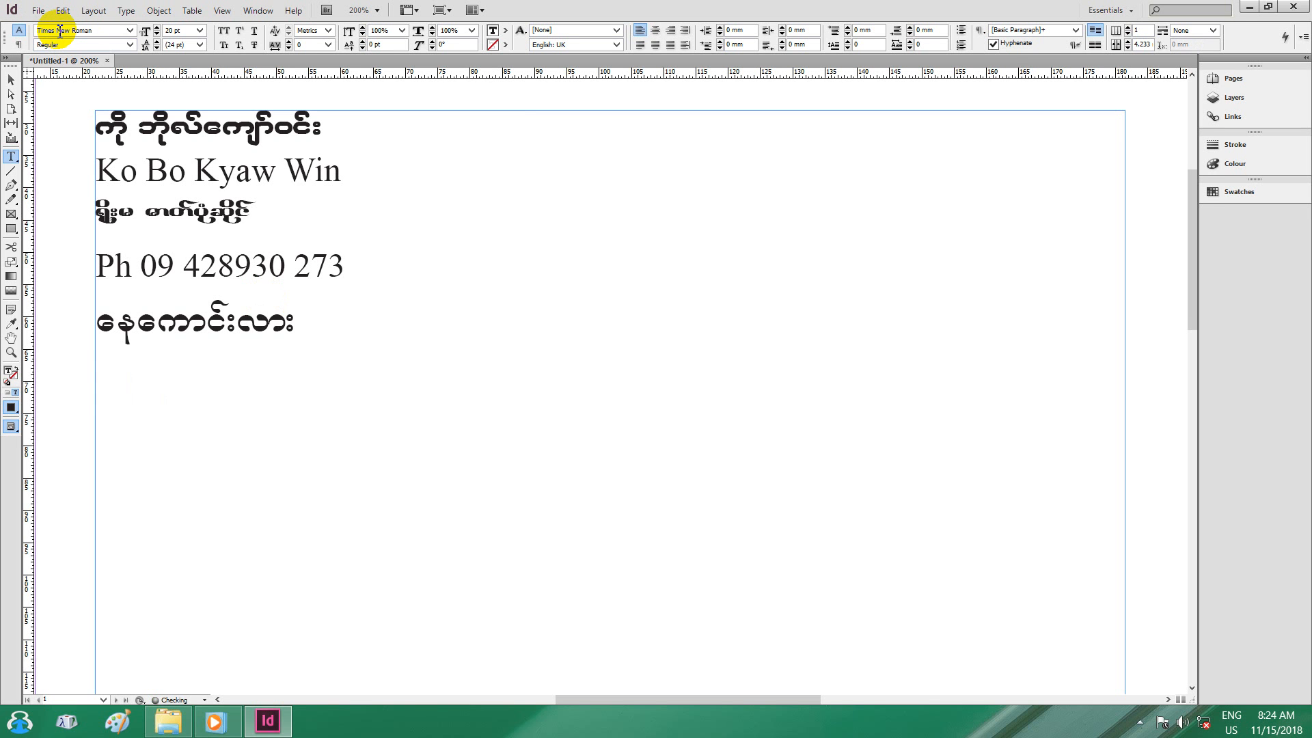
double_click(200, 329)
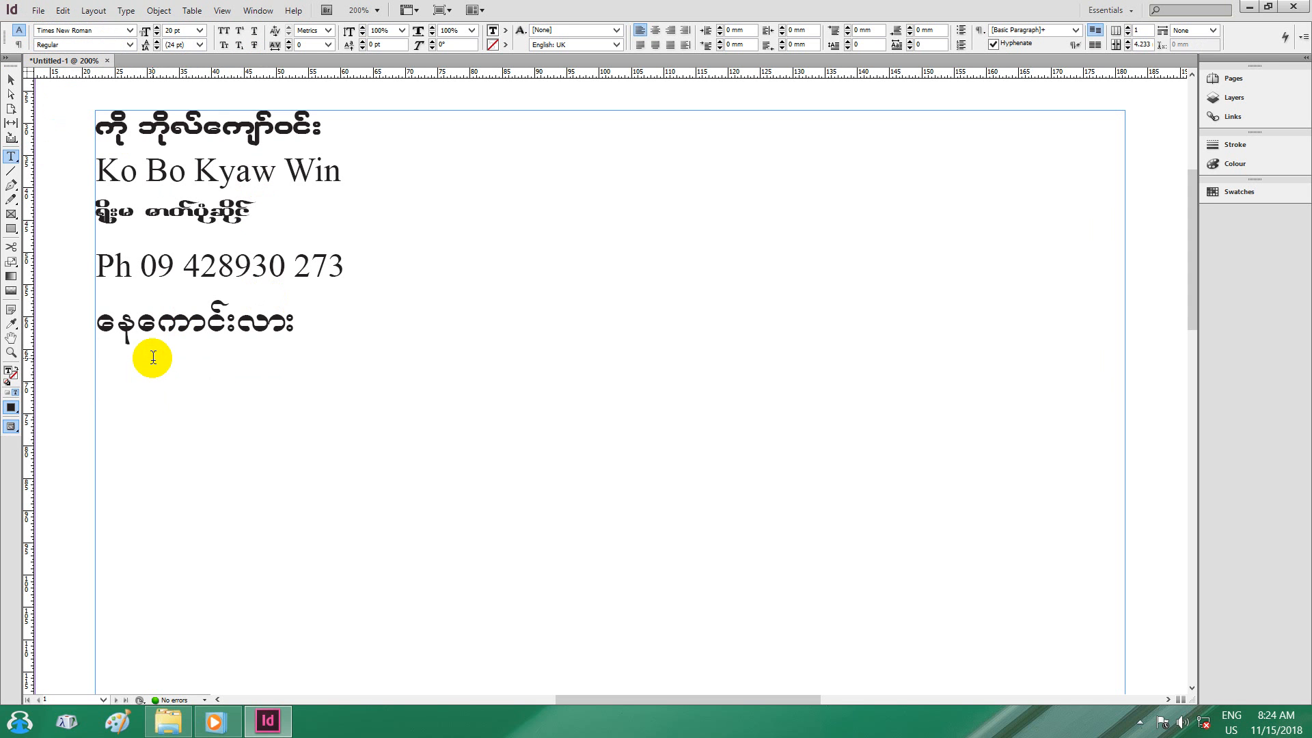
text(How)
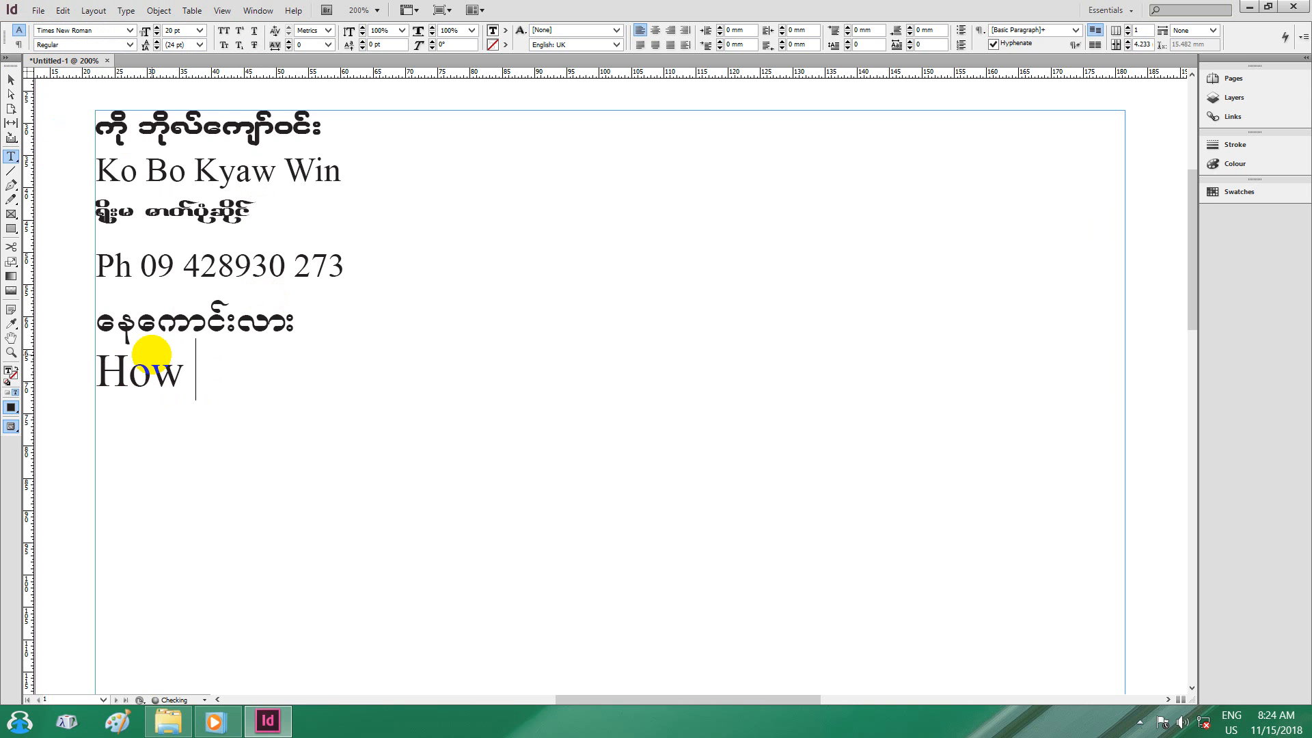
text( Are)
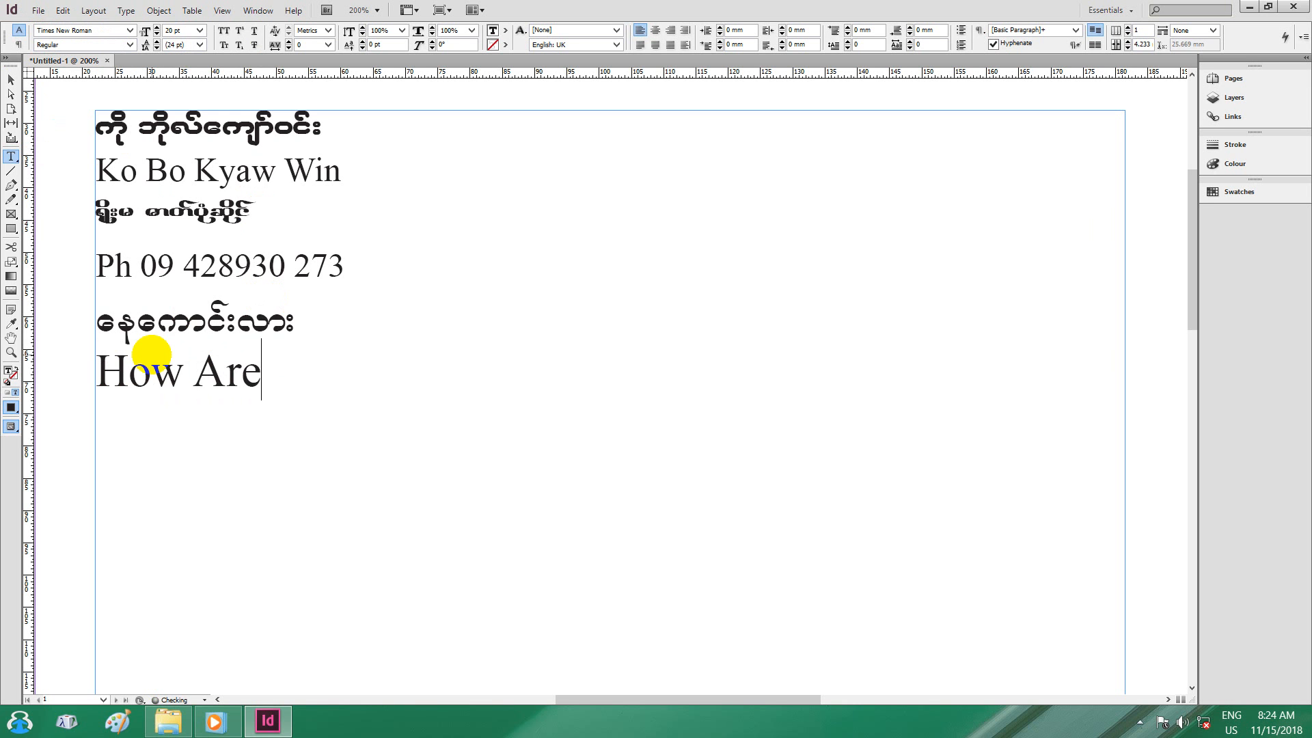
text( You)
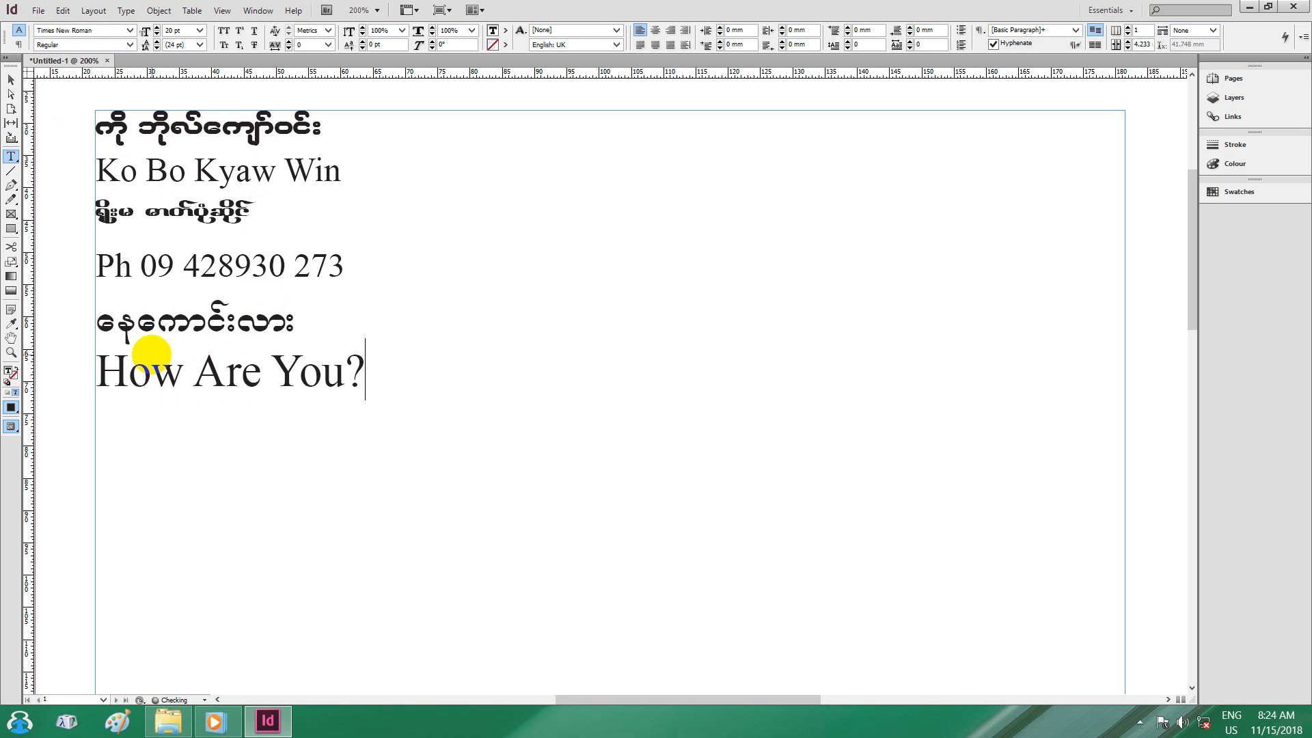
text(?)
key(Return)
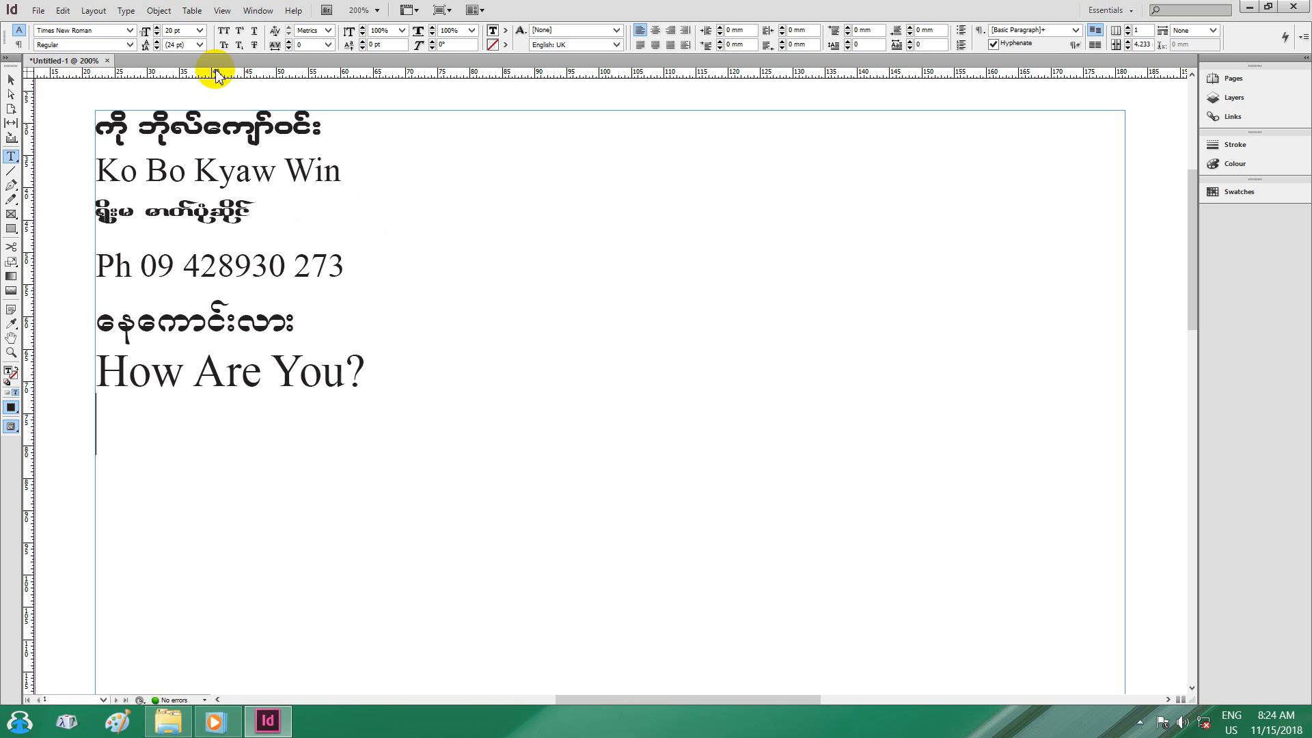
Show the Character Styles panel from the Type menu and start a new character style.
click(126, 12)
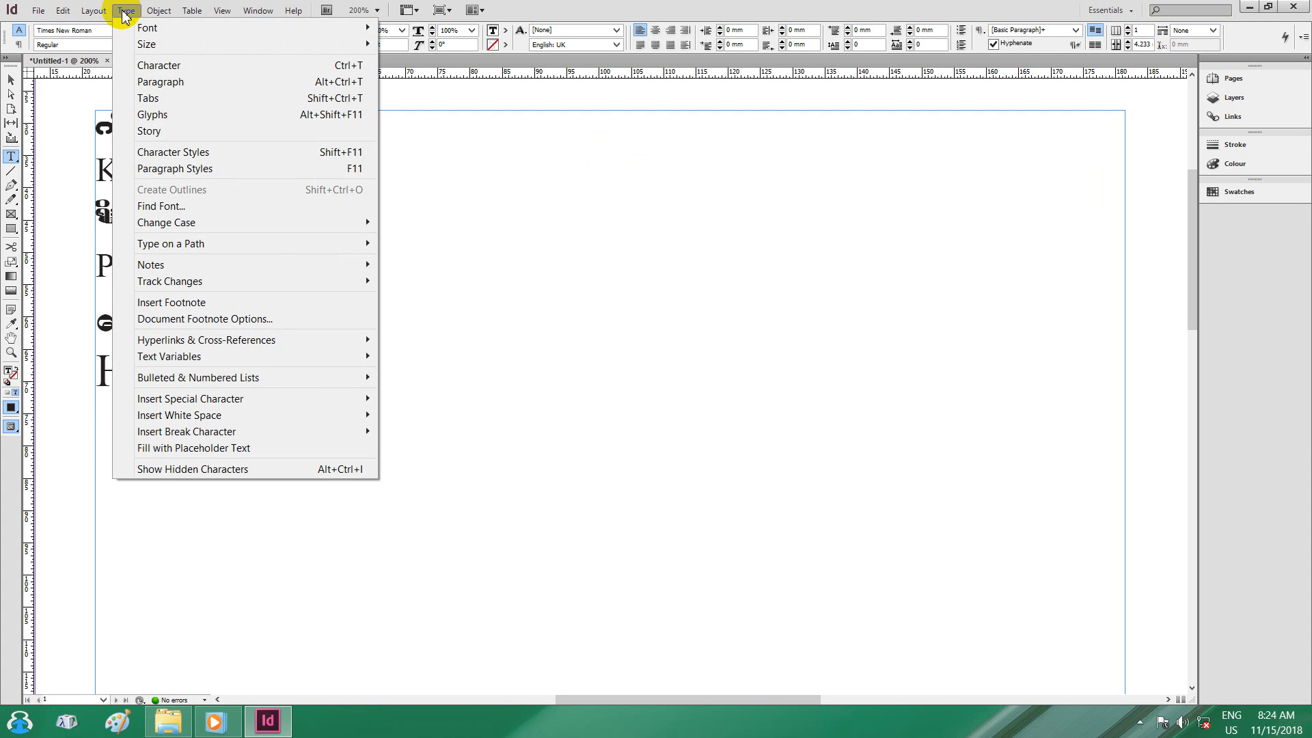
click(217, 151)
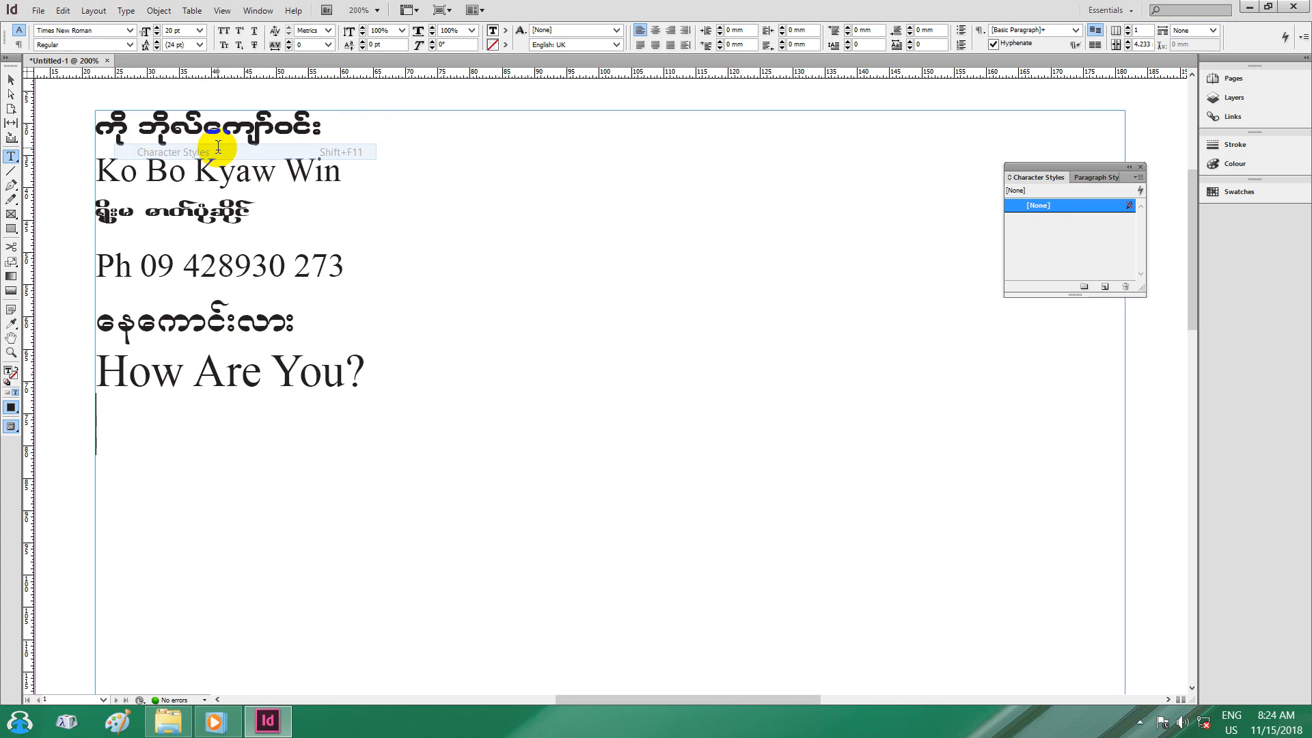
click(1136, 177)
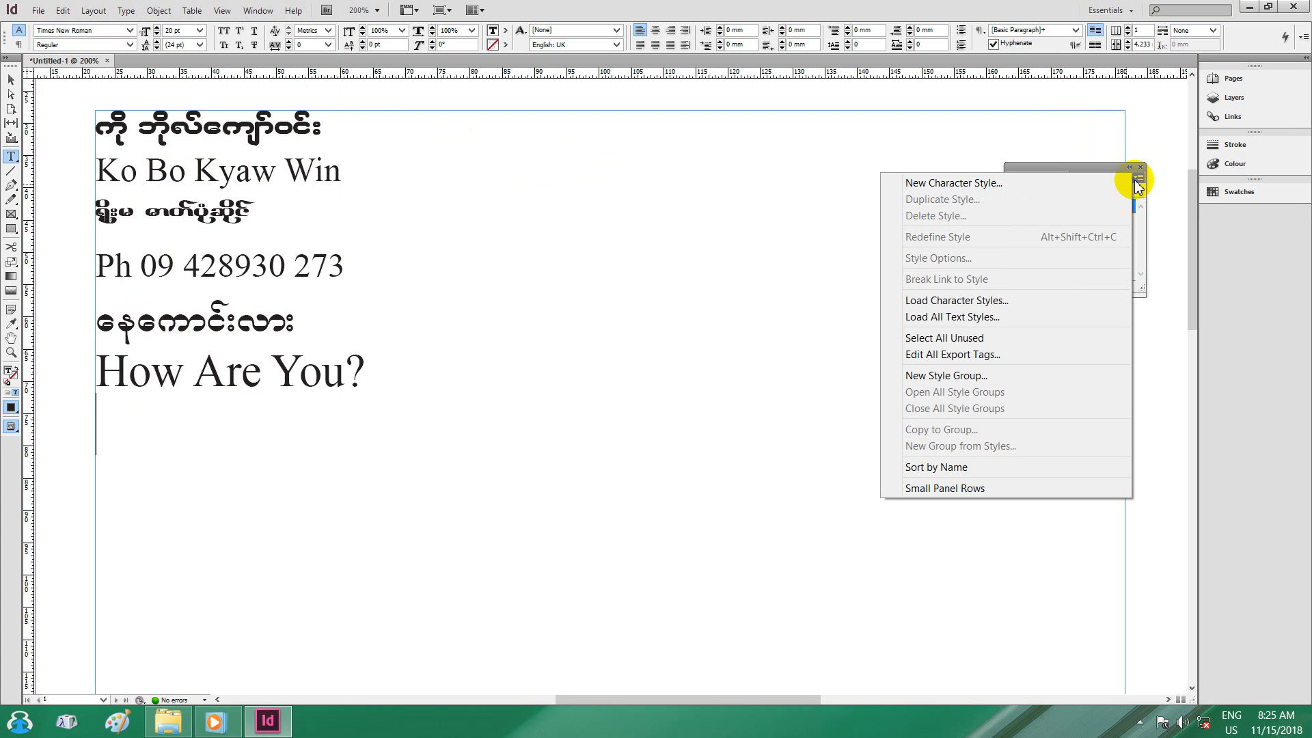
click(1007, 183)
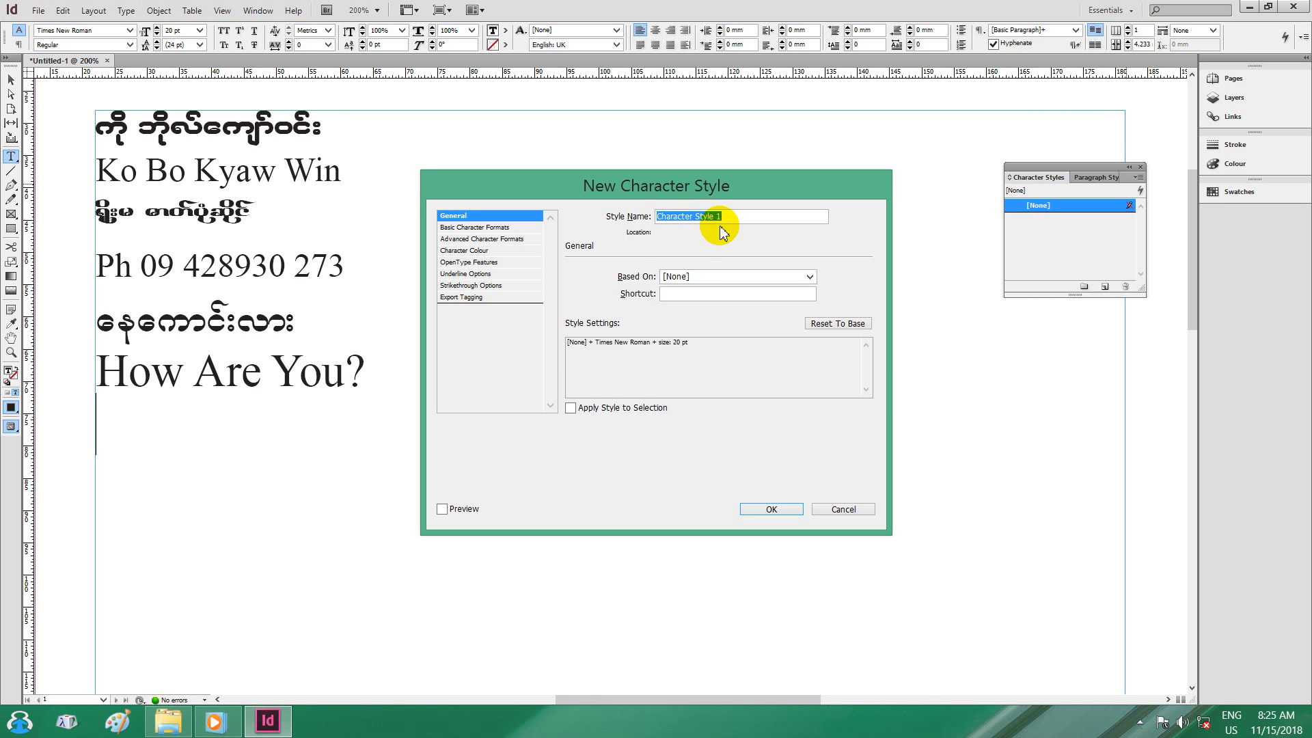
Name the style 'English', based on [None], with shortcut Shift+Ctrl+Num 1.
text(English)
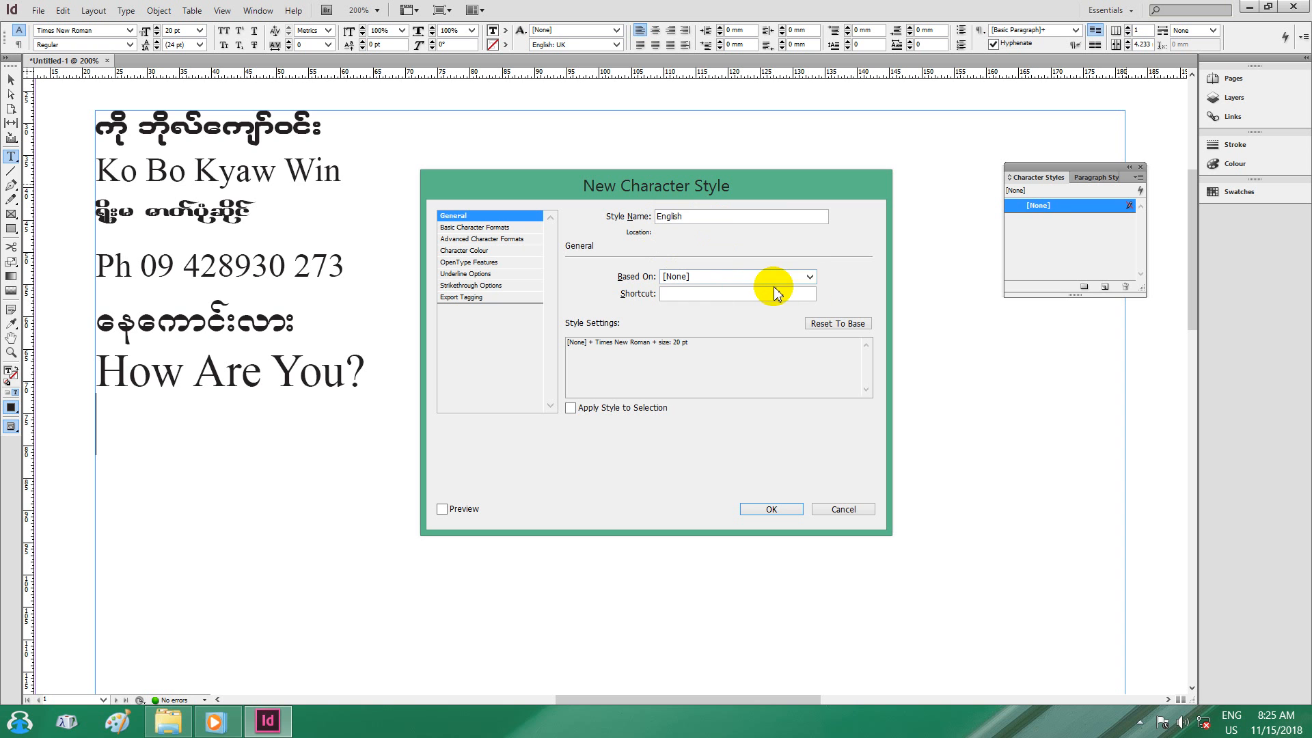
click(809, 277)
click(734, 291)
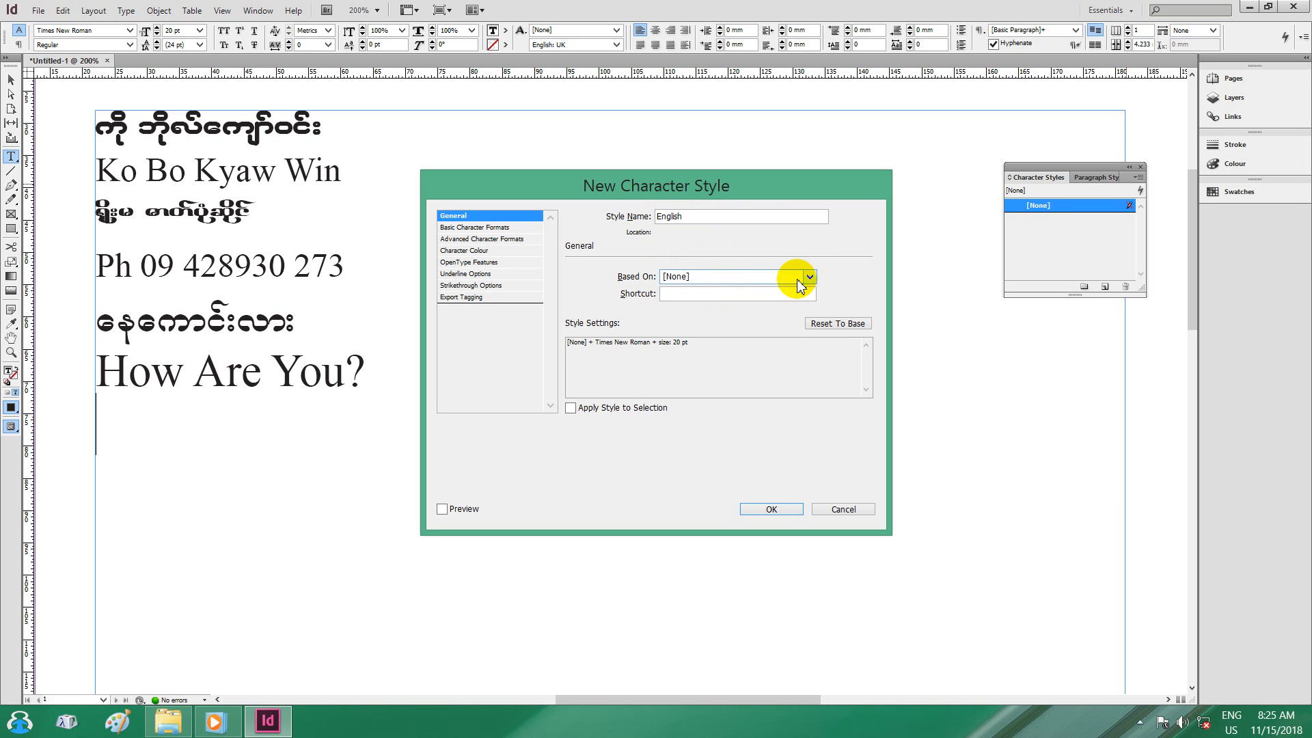
click(688, 292)
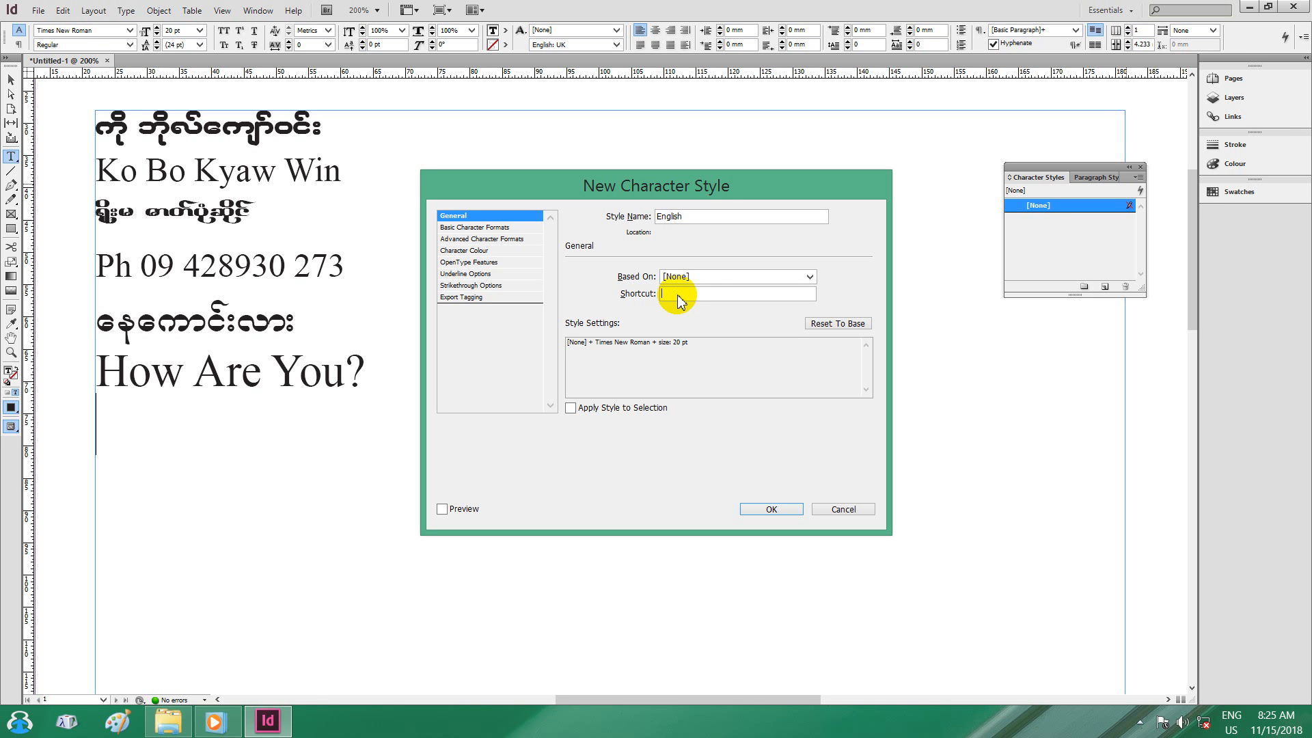
key(ctrl+shift+KP_1)
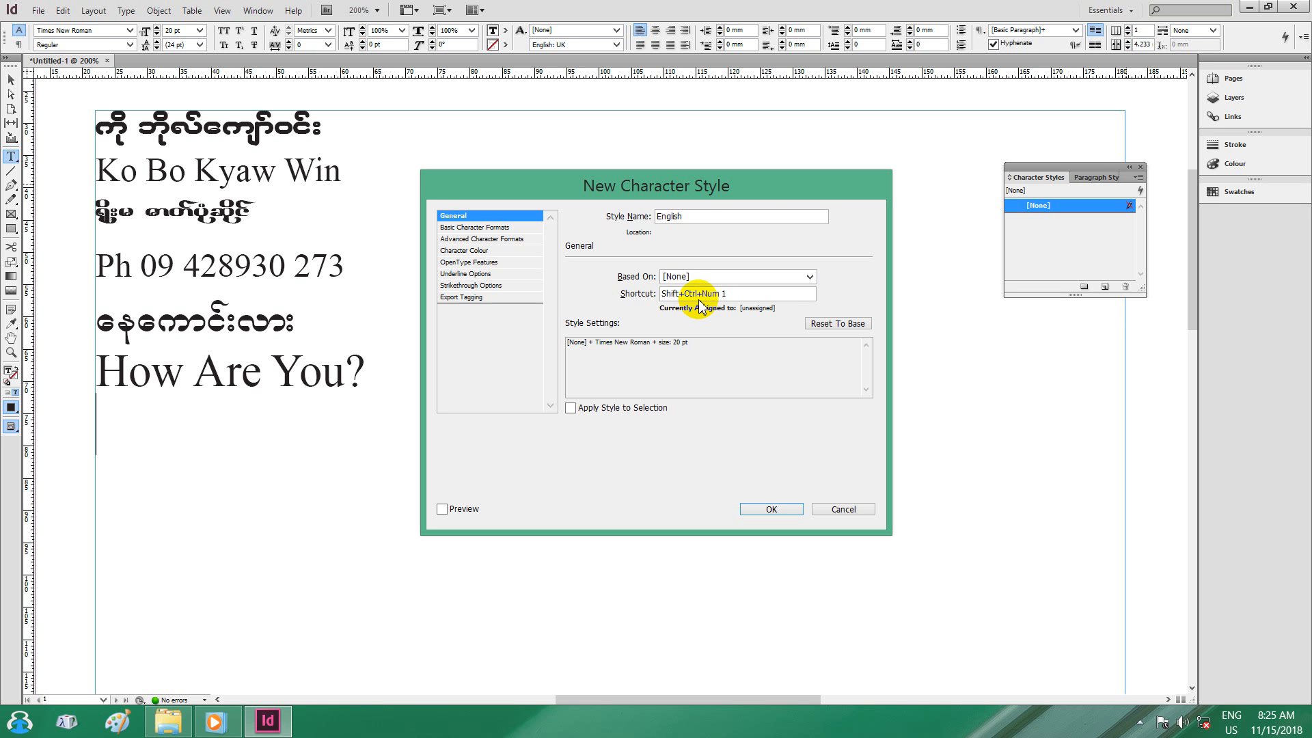
drag(680, 176, 704, 155)
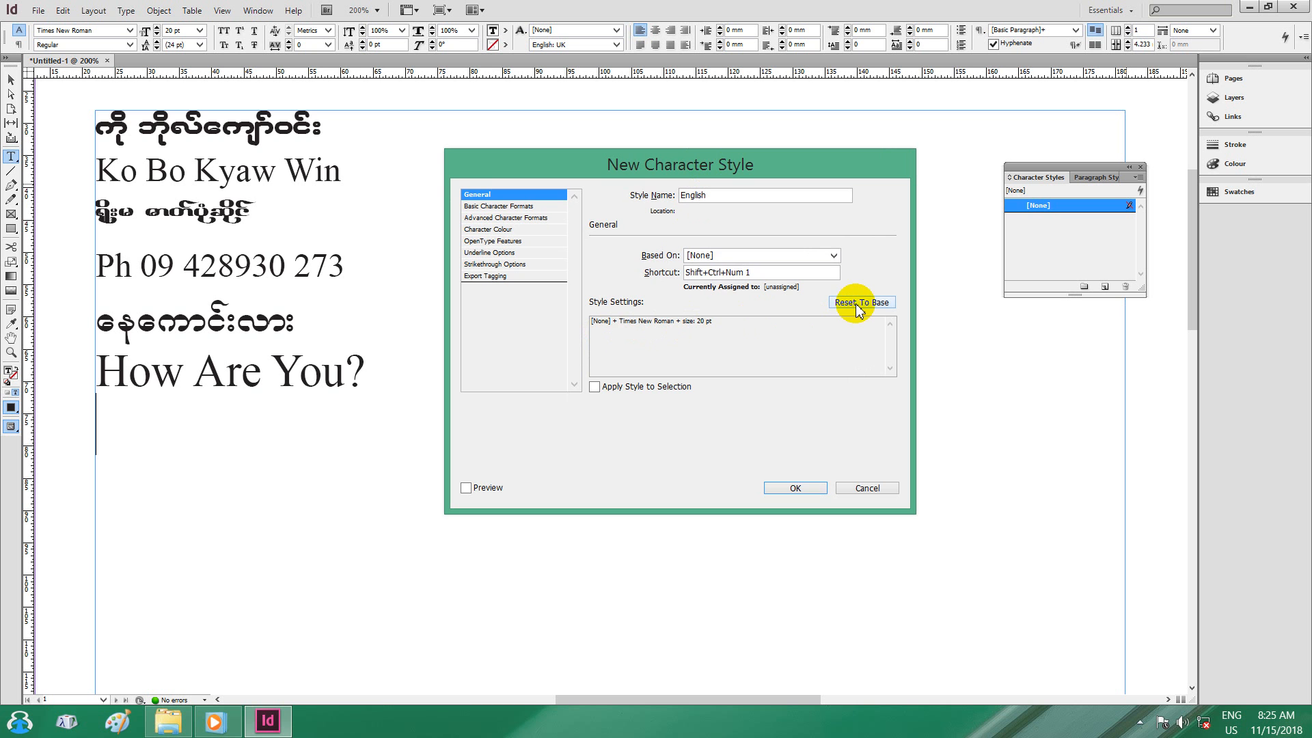
Reset the English style to base so only [None] remains, then view its Basic Character Formats.
click(132, 29)
drag(649, 169, 654, 160)
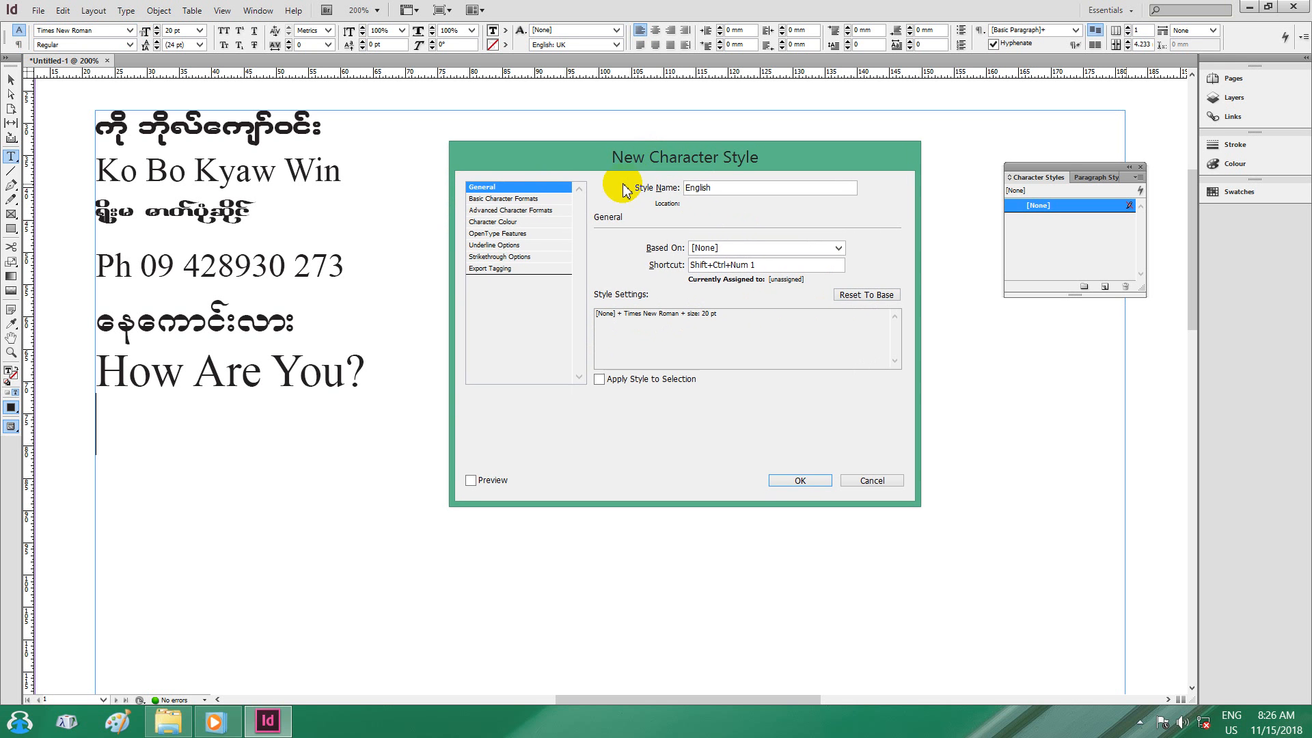
click(492, 188)
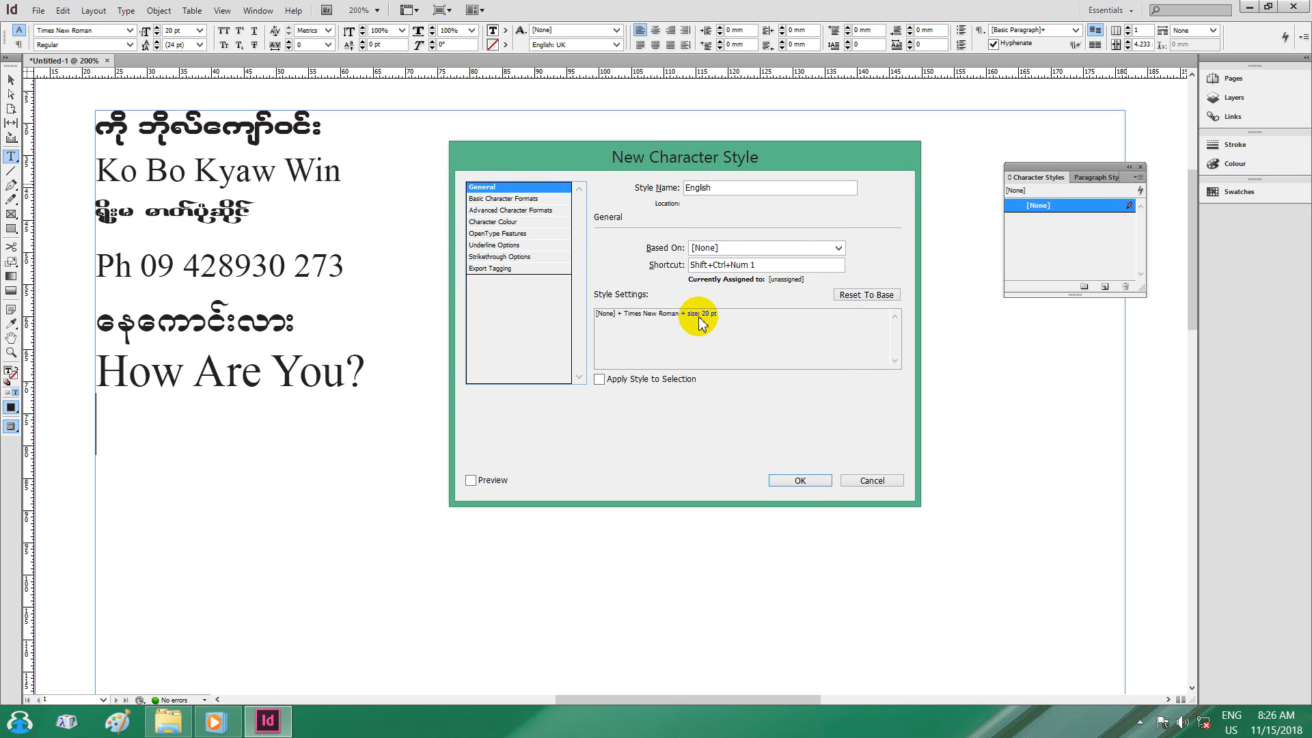
drag(654, 319, 639, 321)
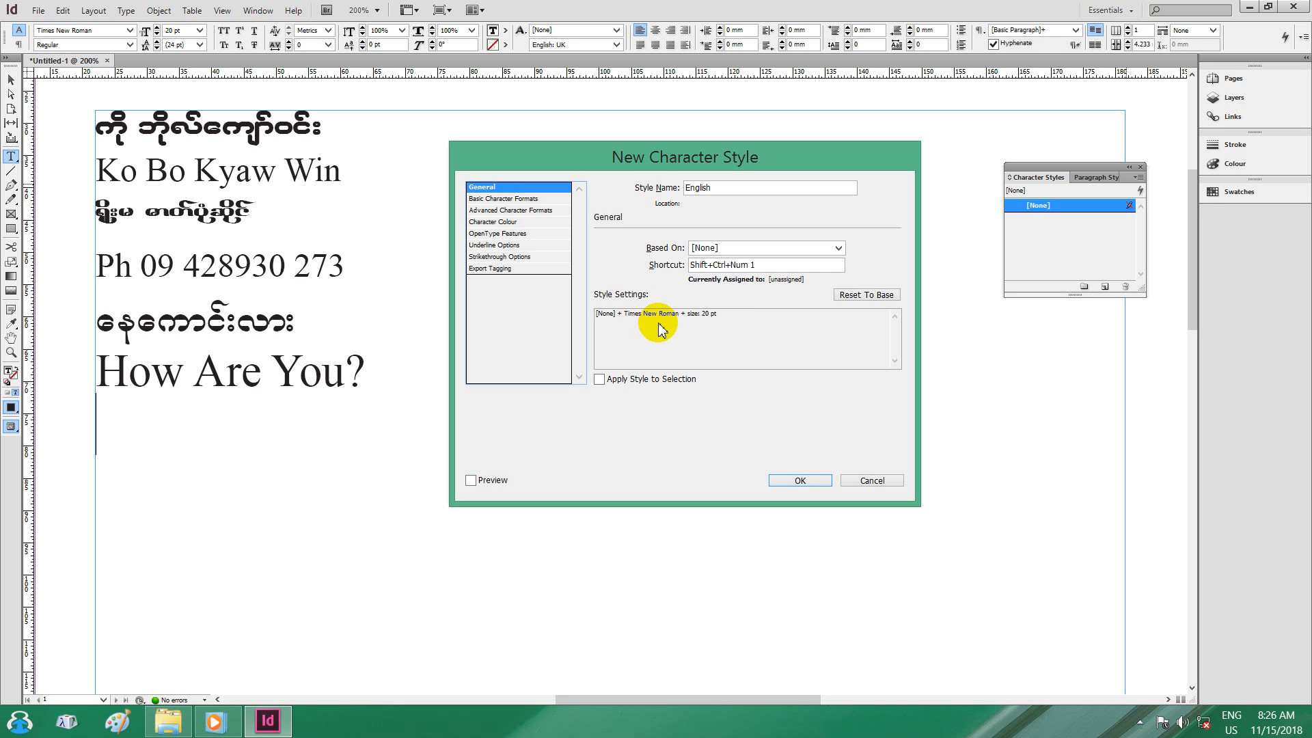
click(871, 296)
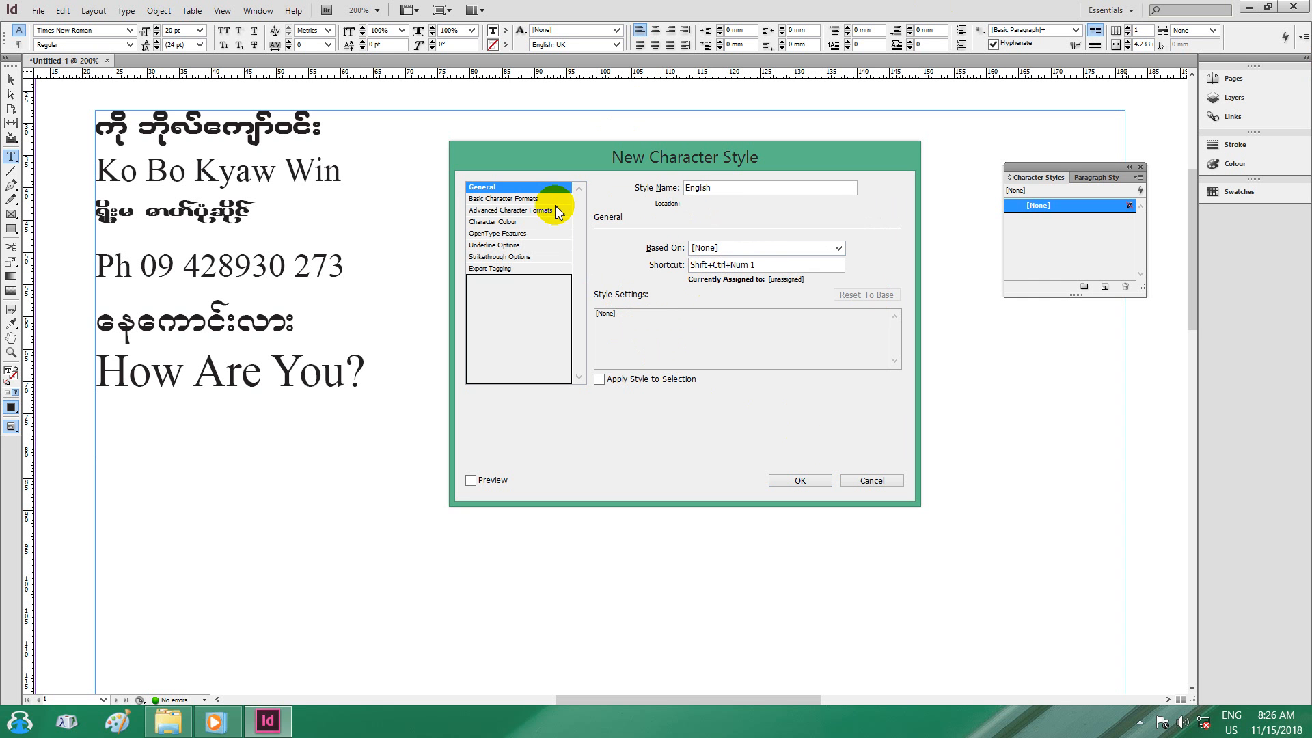
click(505, 199)
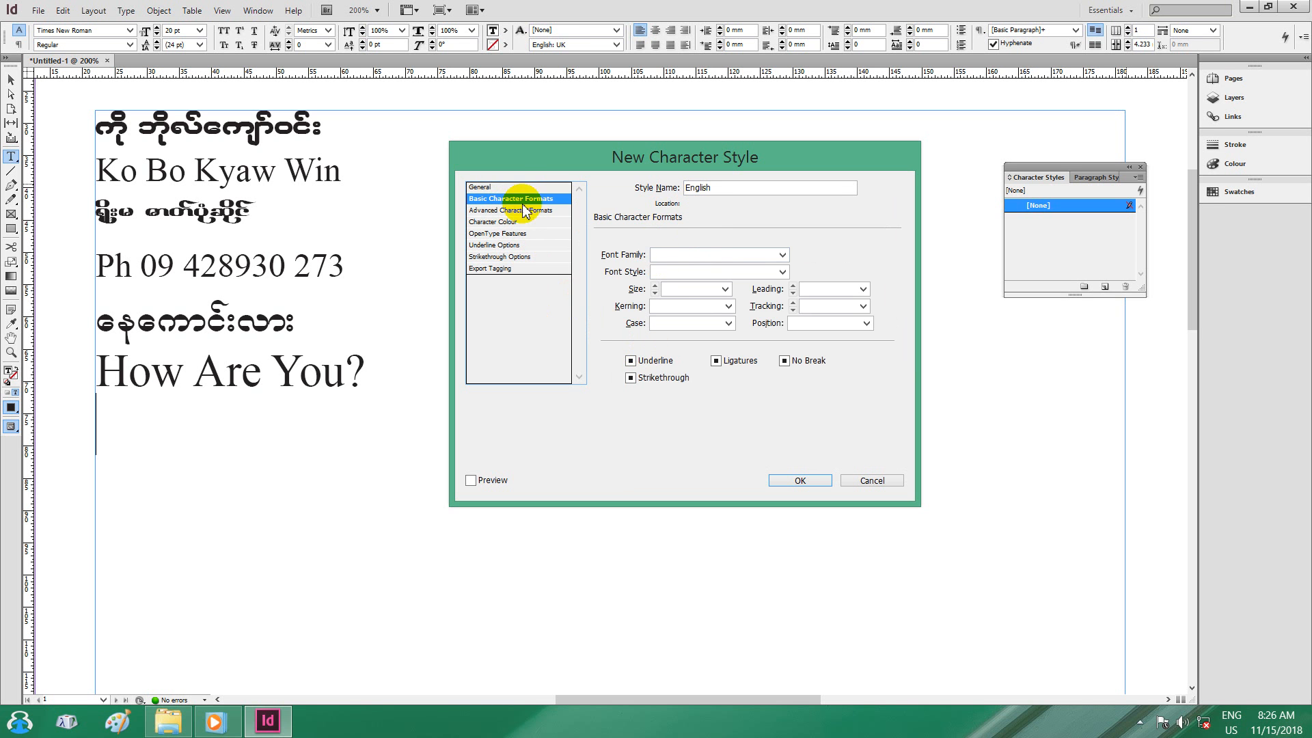
Set the English character style's font family to Times New Roman.
click(485, 185)
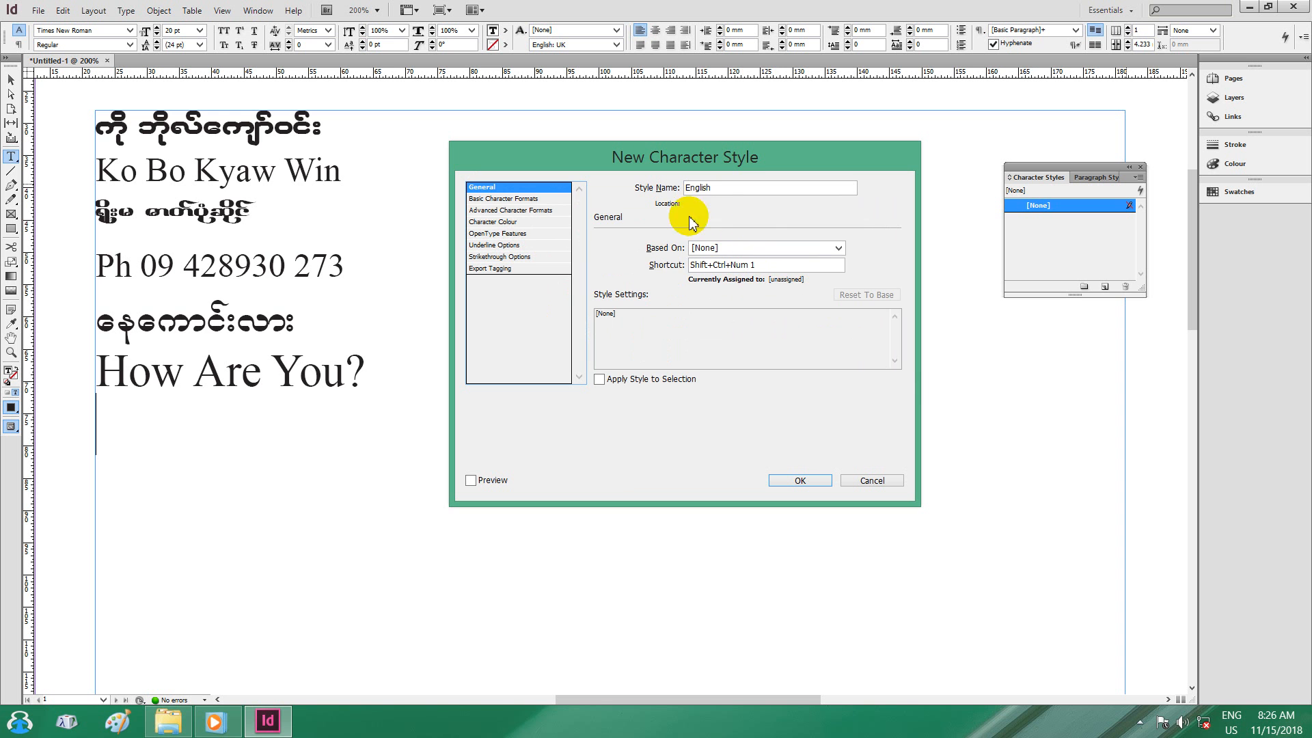
click(493, 200)
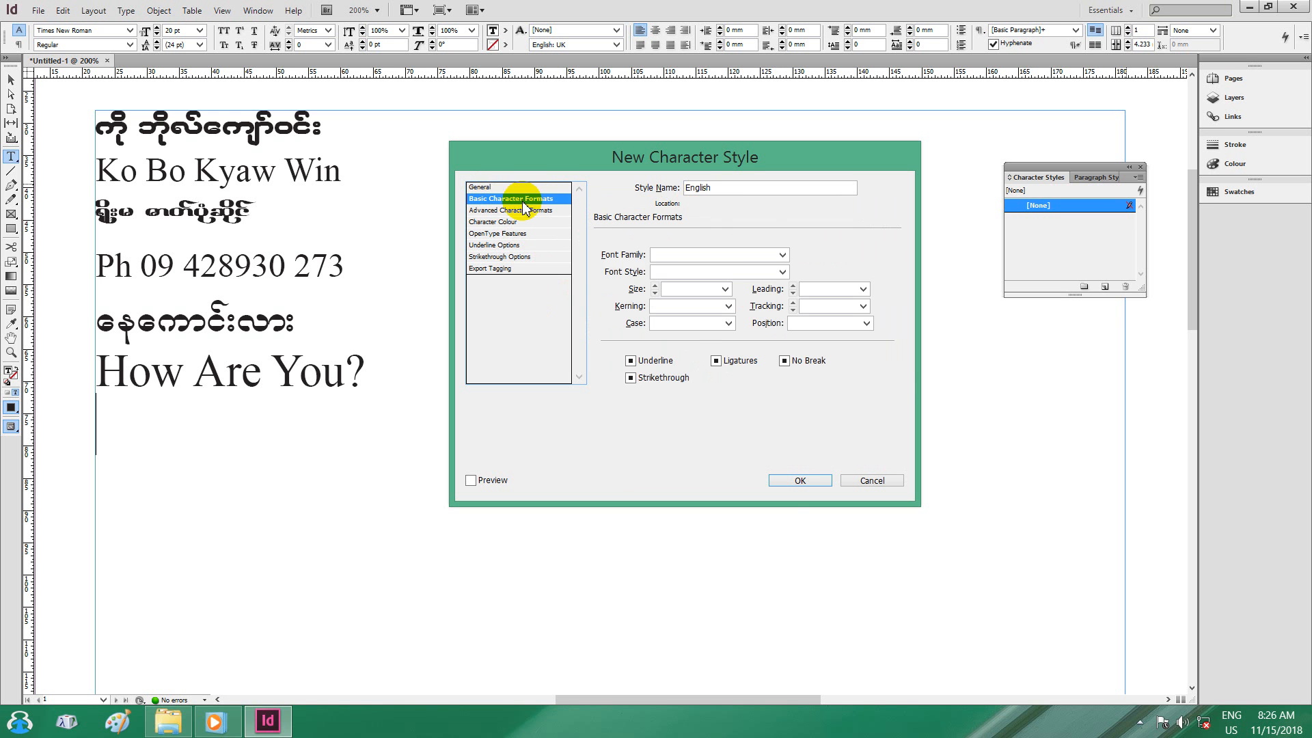
click(780, 256)
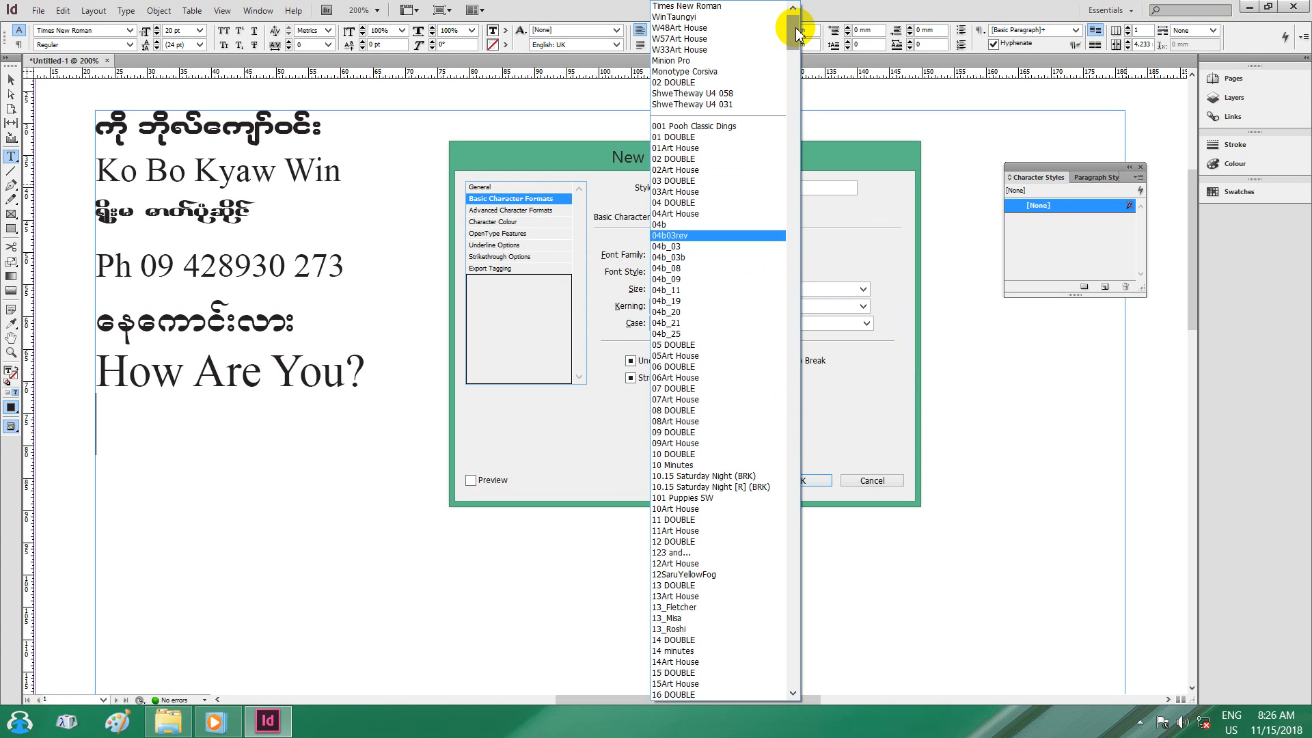
scroll(796, 35, down, 20)
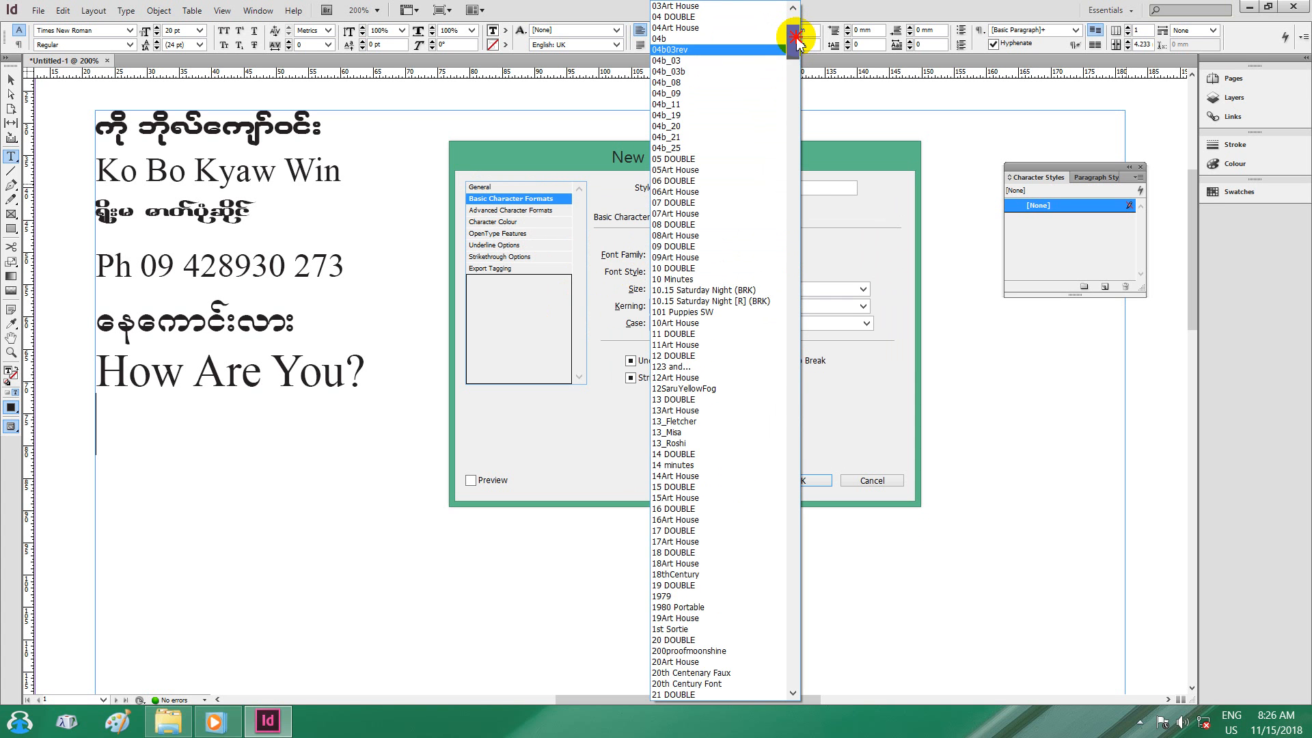
drag(798, 101, 809, 673)
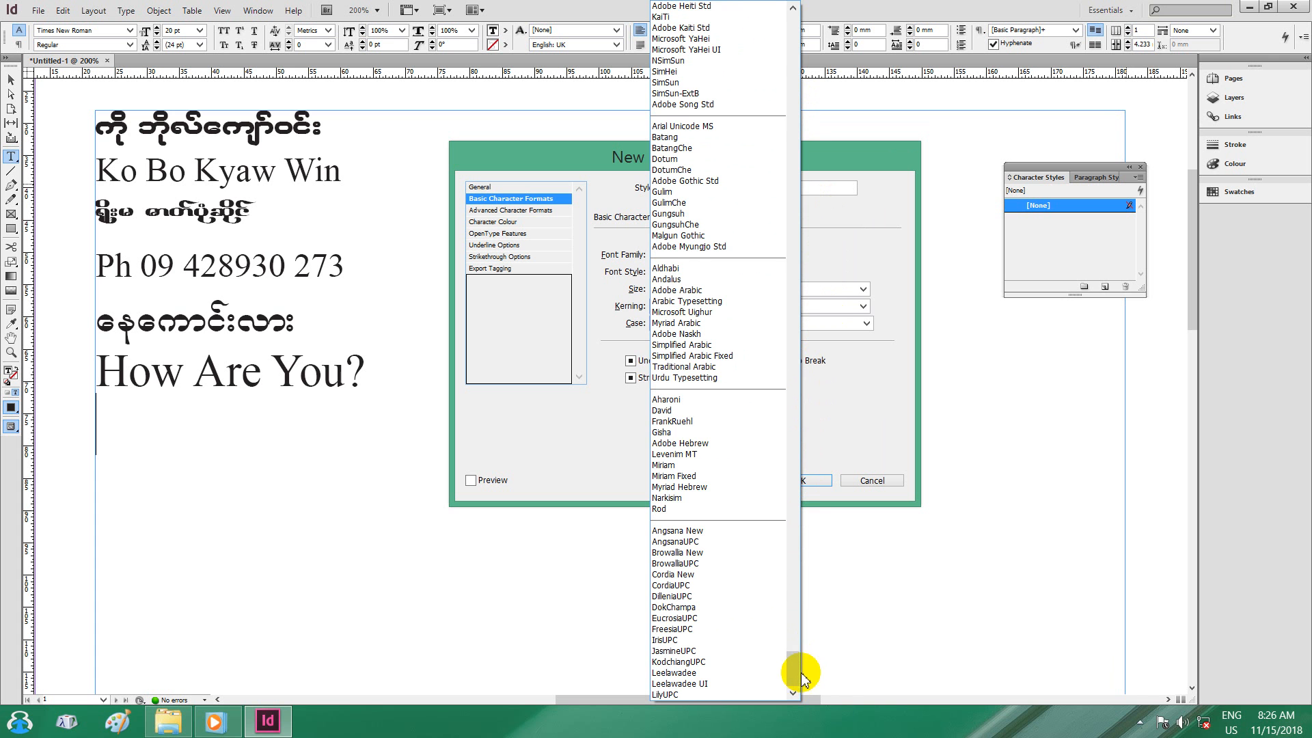
drag(806, 668, 808, 623)
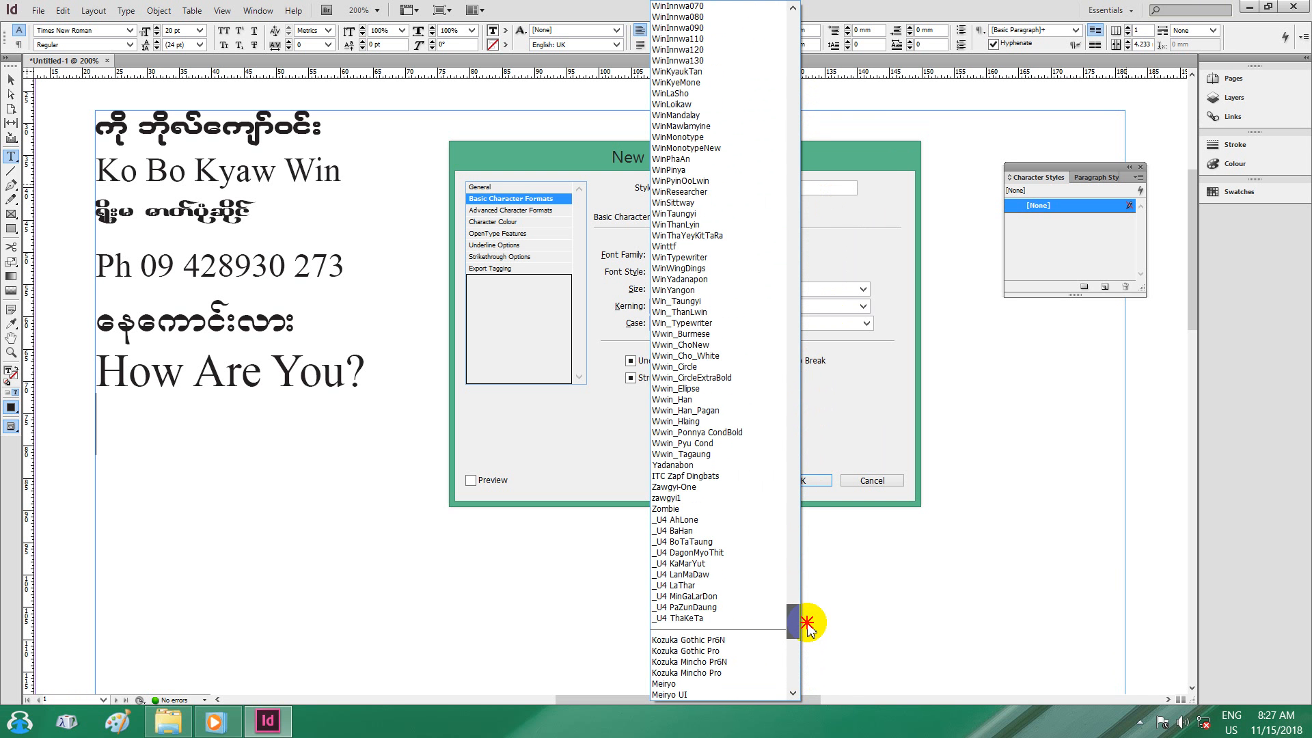
drag(807, 623, 824, 469)
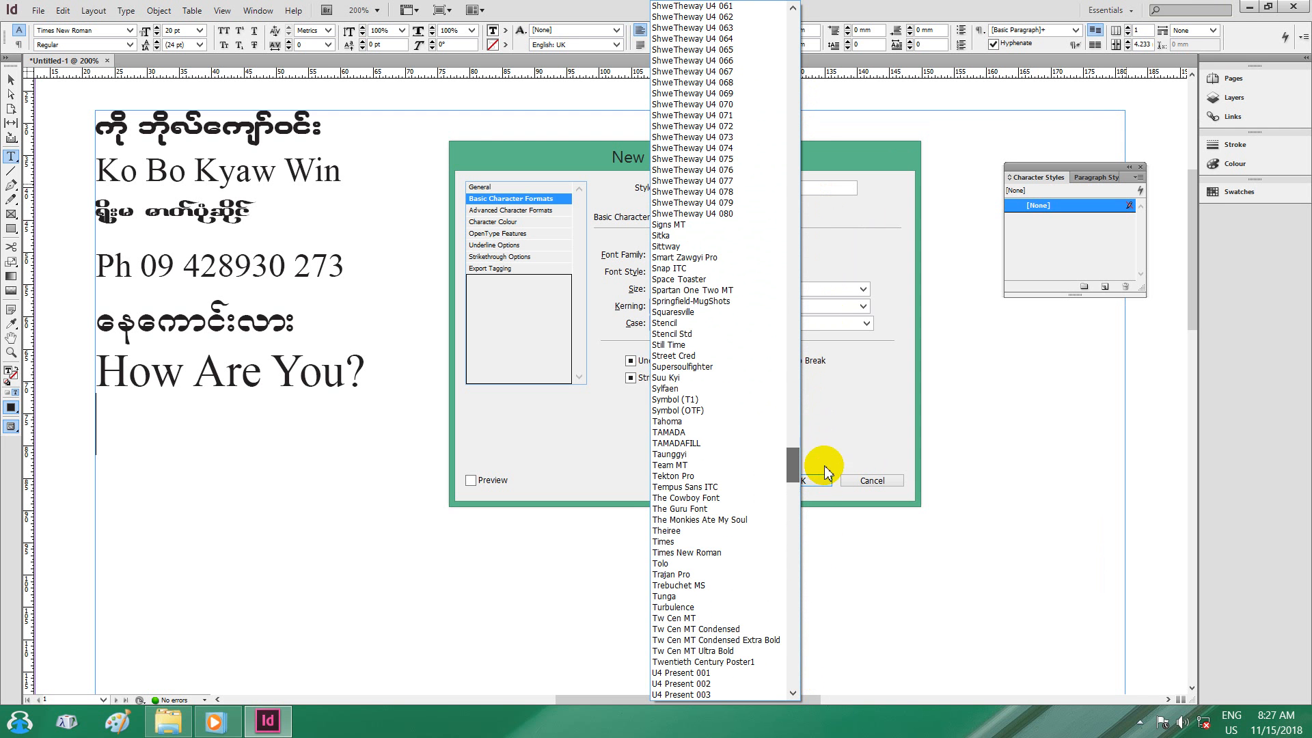
click(712, 552)
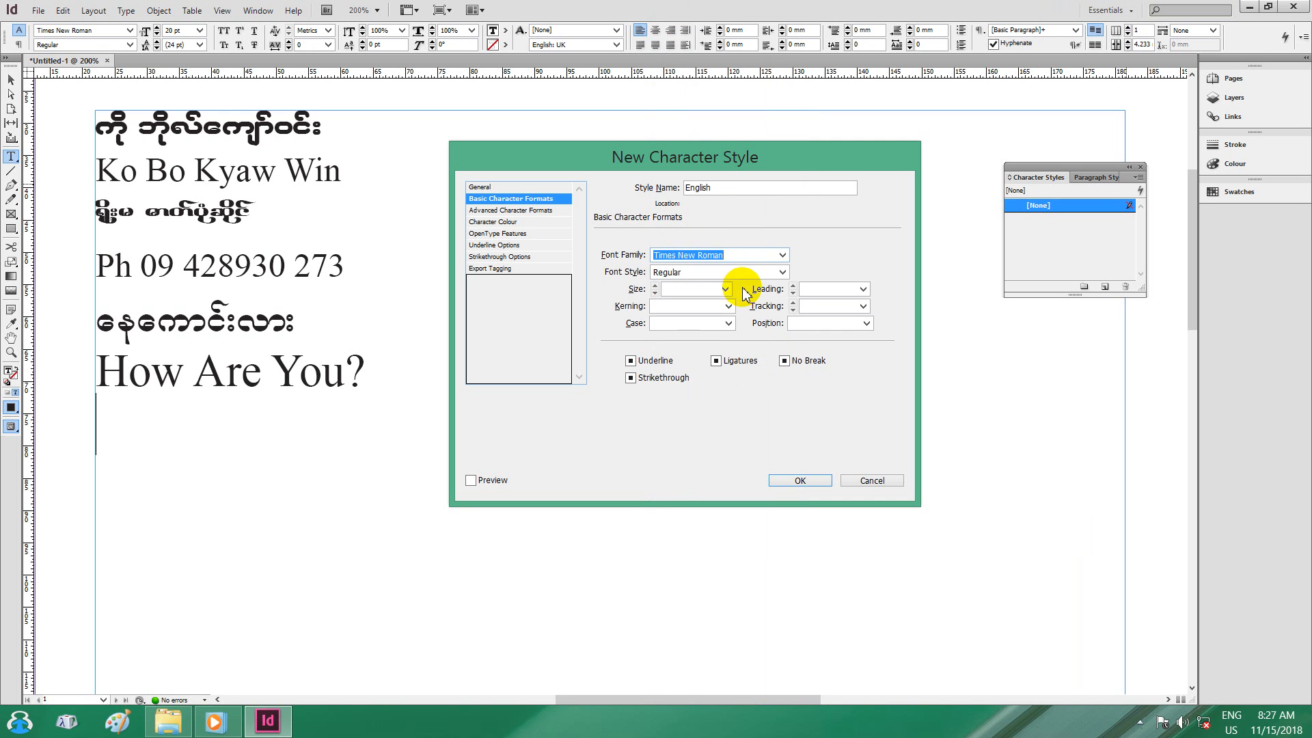
Give the English style Regular font style, 18 pt size and kerning None.
click(784, 273)
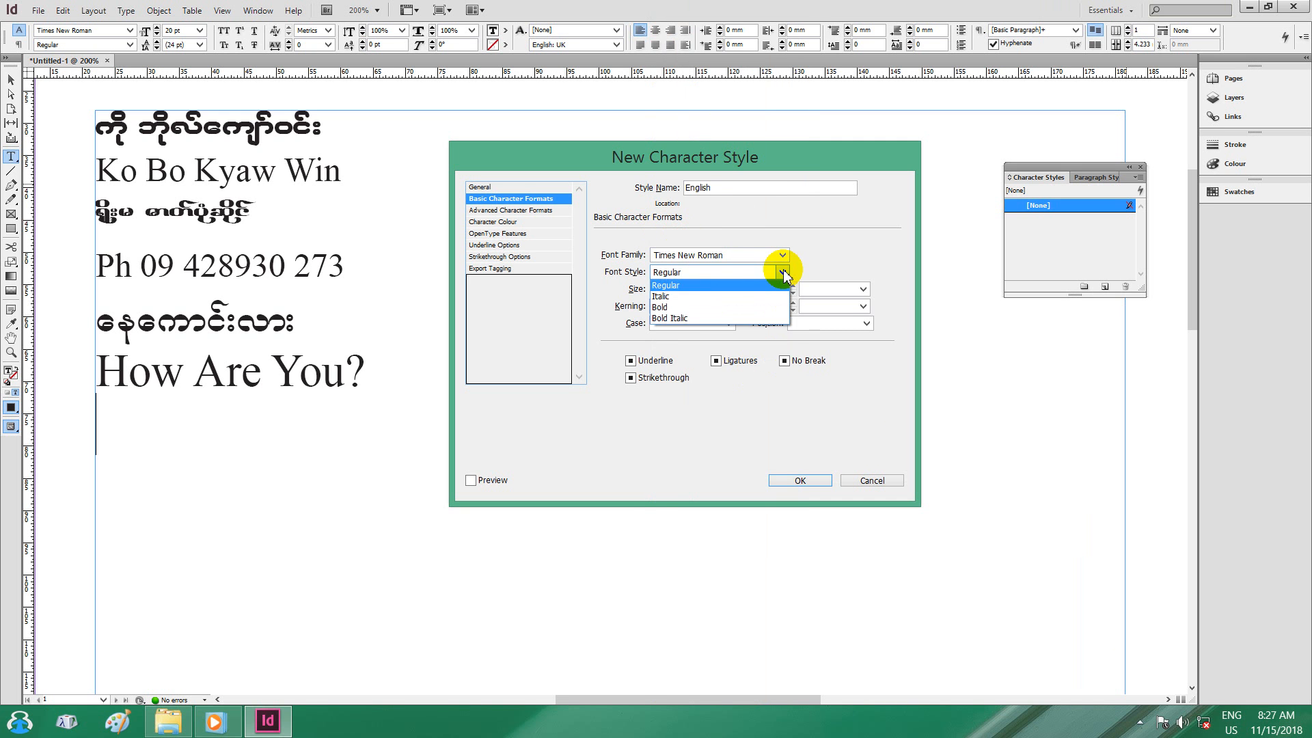
click(690, 288)
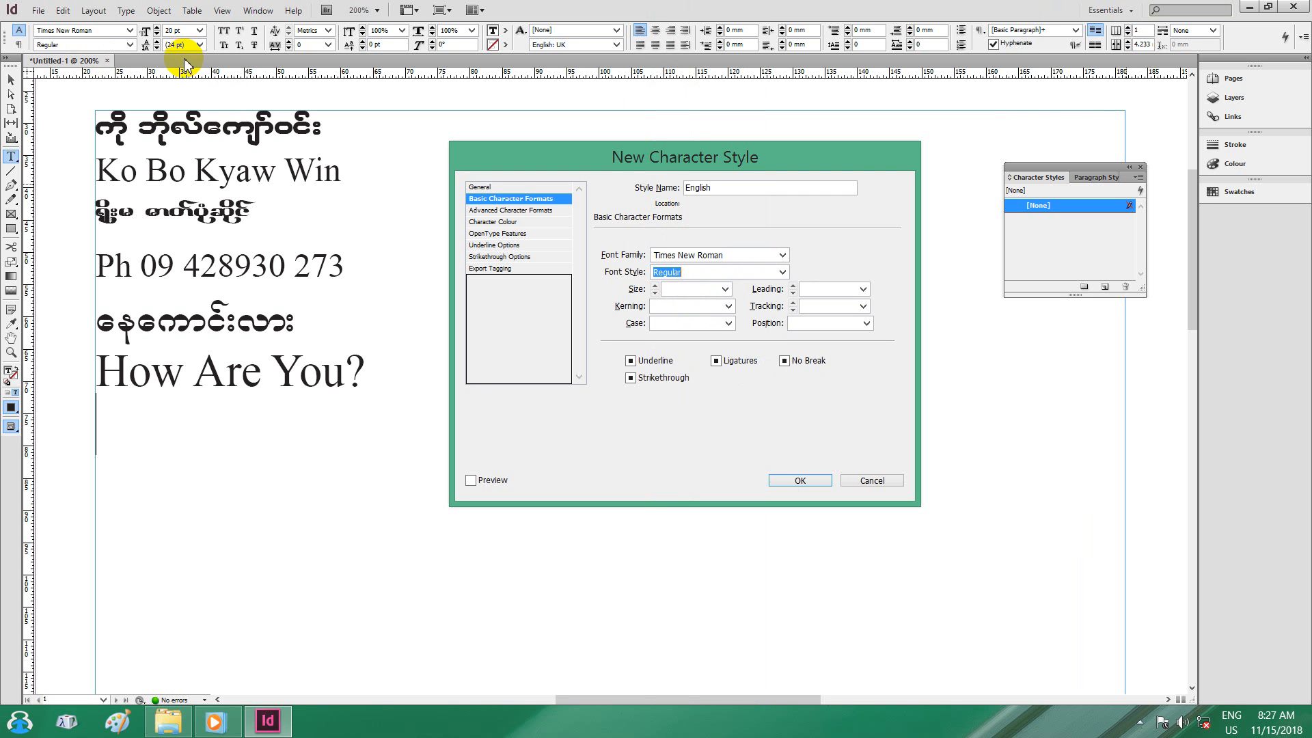
click(726, 290)
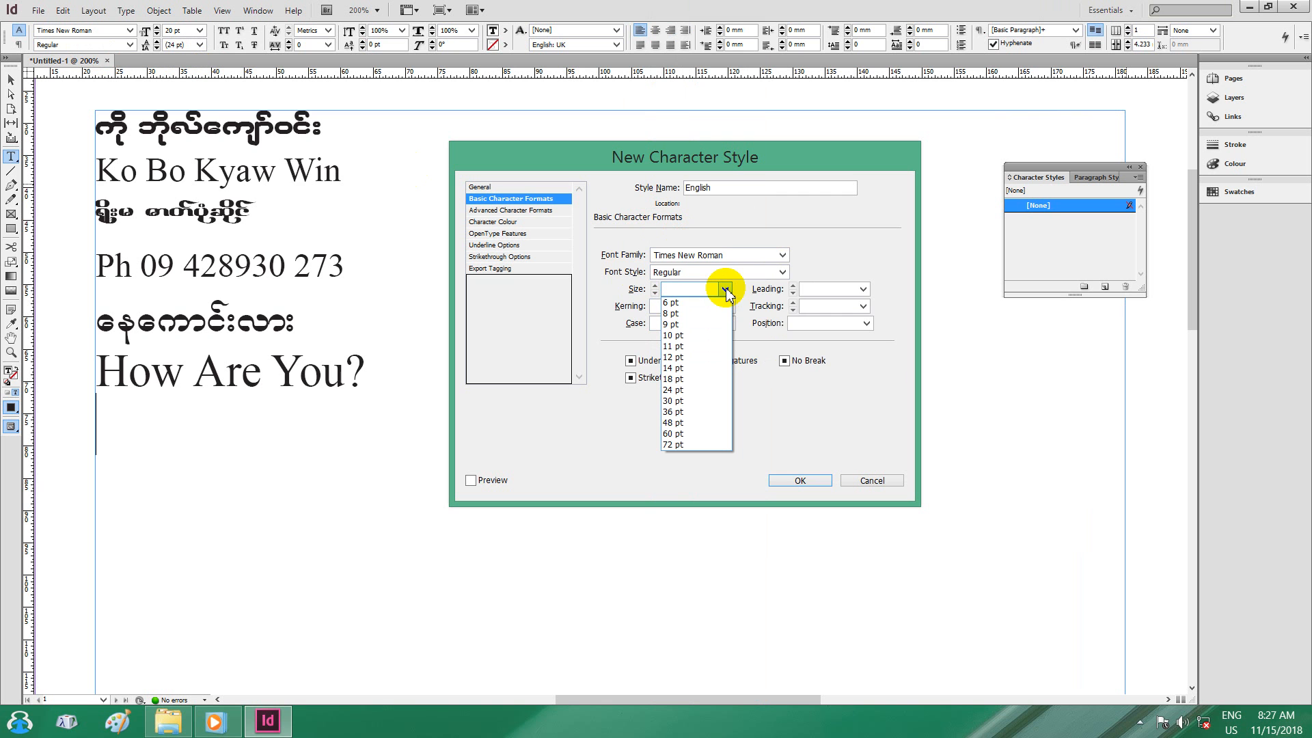
click(682, 378)
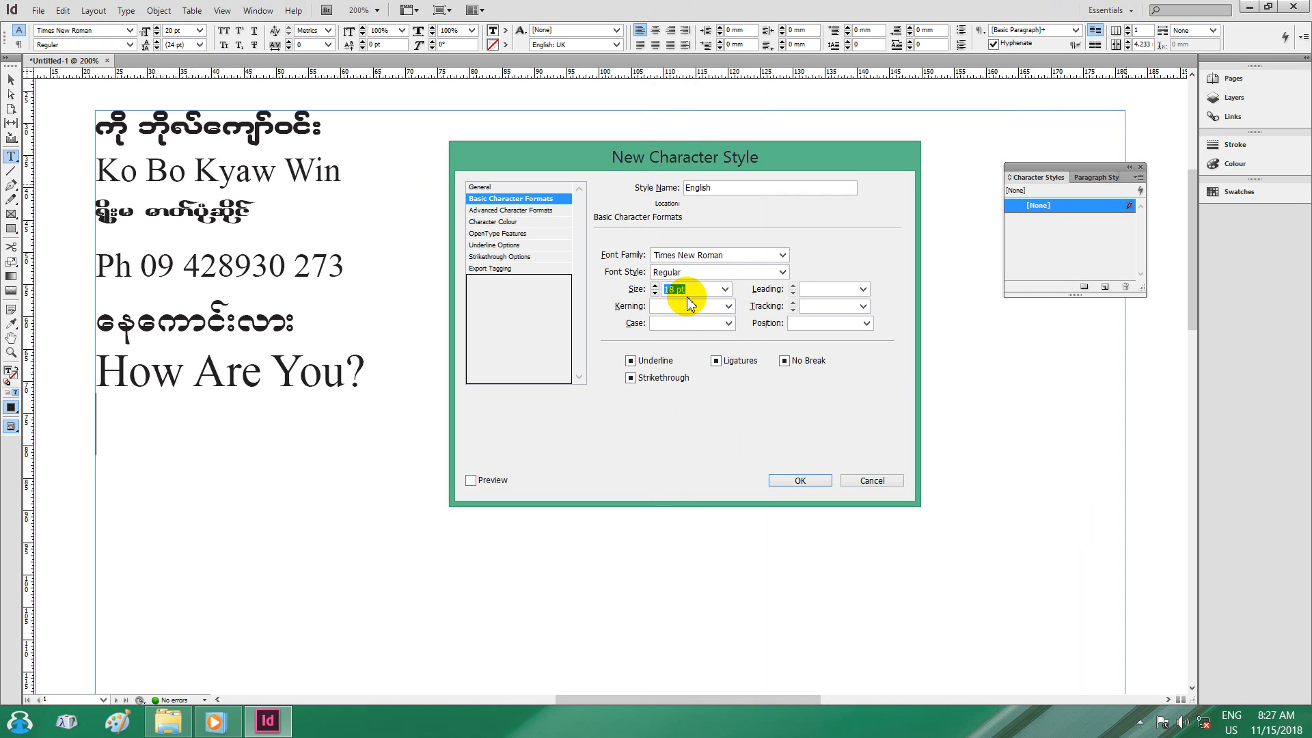
click(728, 306)
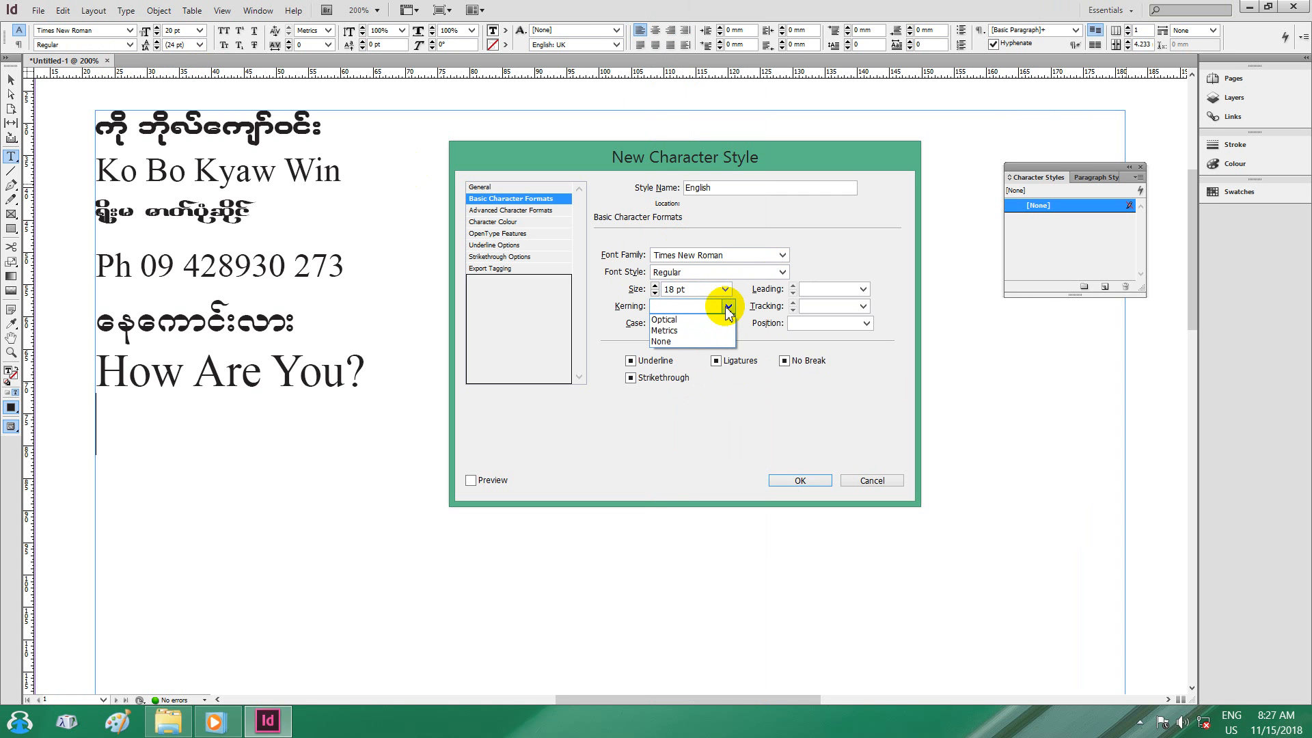
click(727, 341)
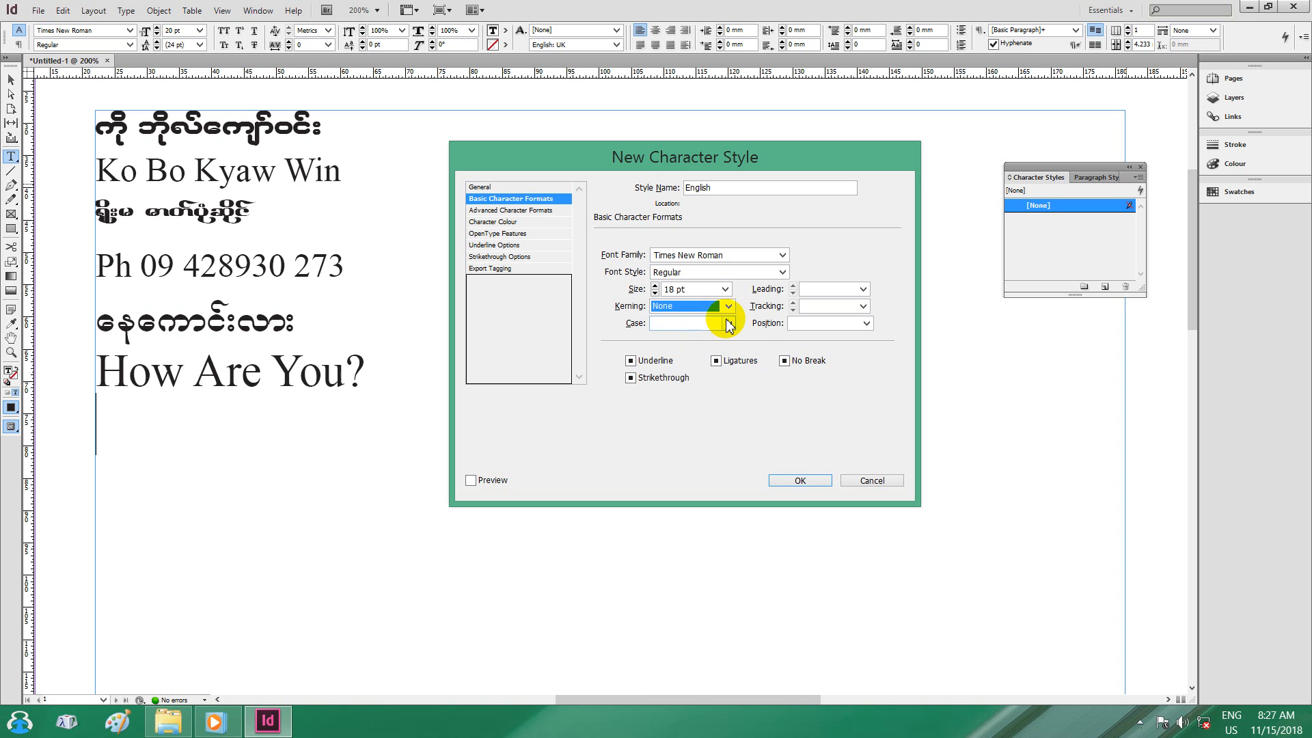
Set the English style's case Normal, leading Auto, tracking 0 and position Normal.
click(728, 322)
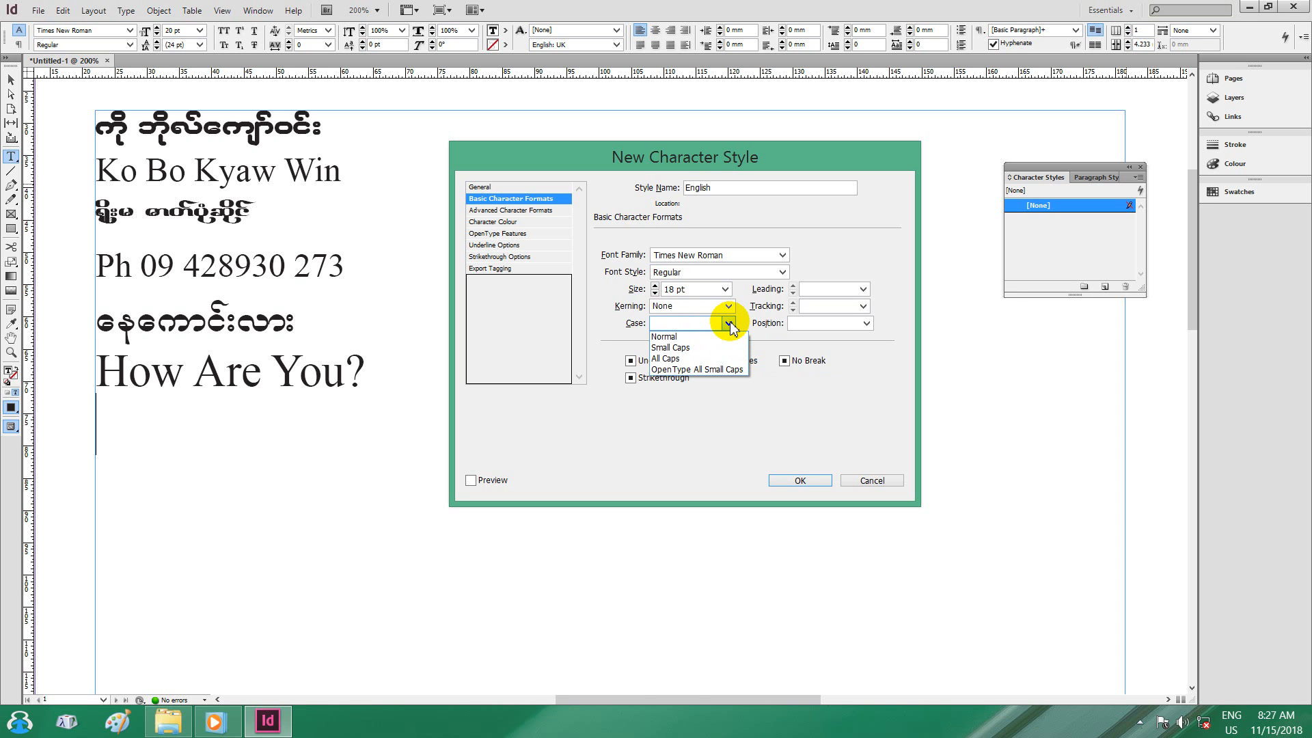
click(664, 337)
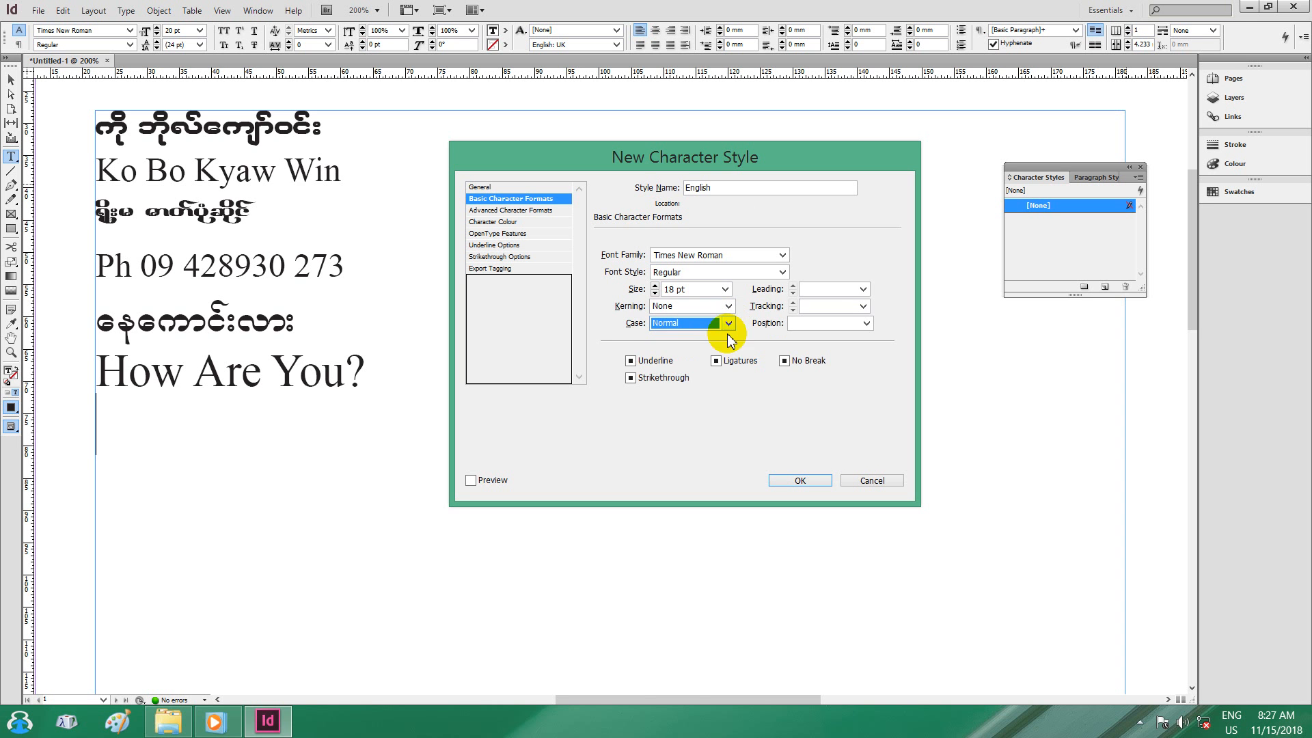
click(864, 290)
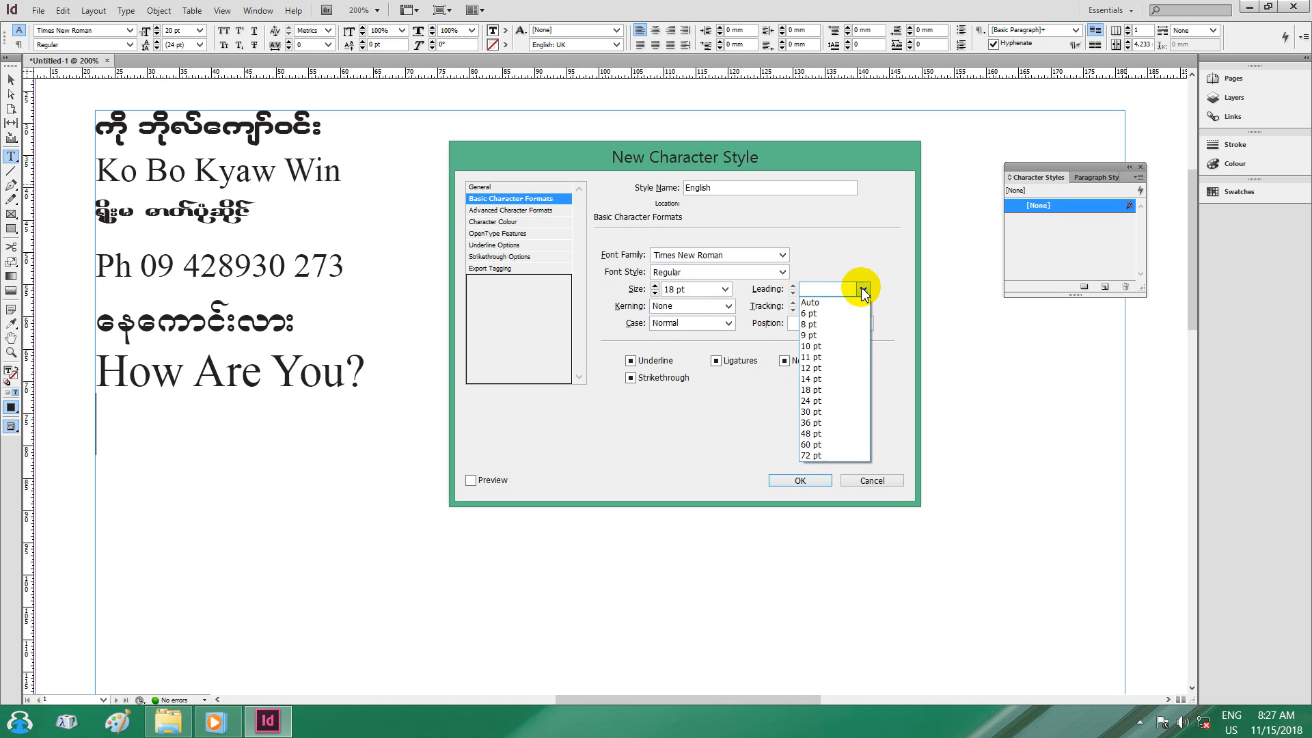
click(826, 302)
click(863, 308)
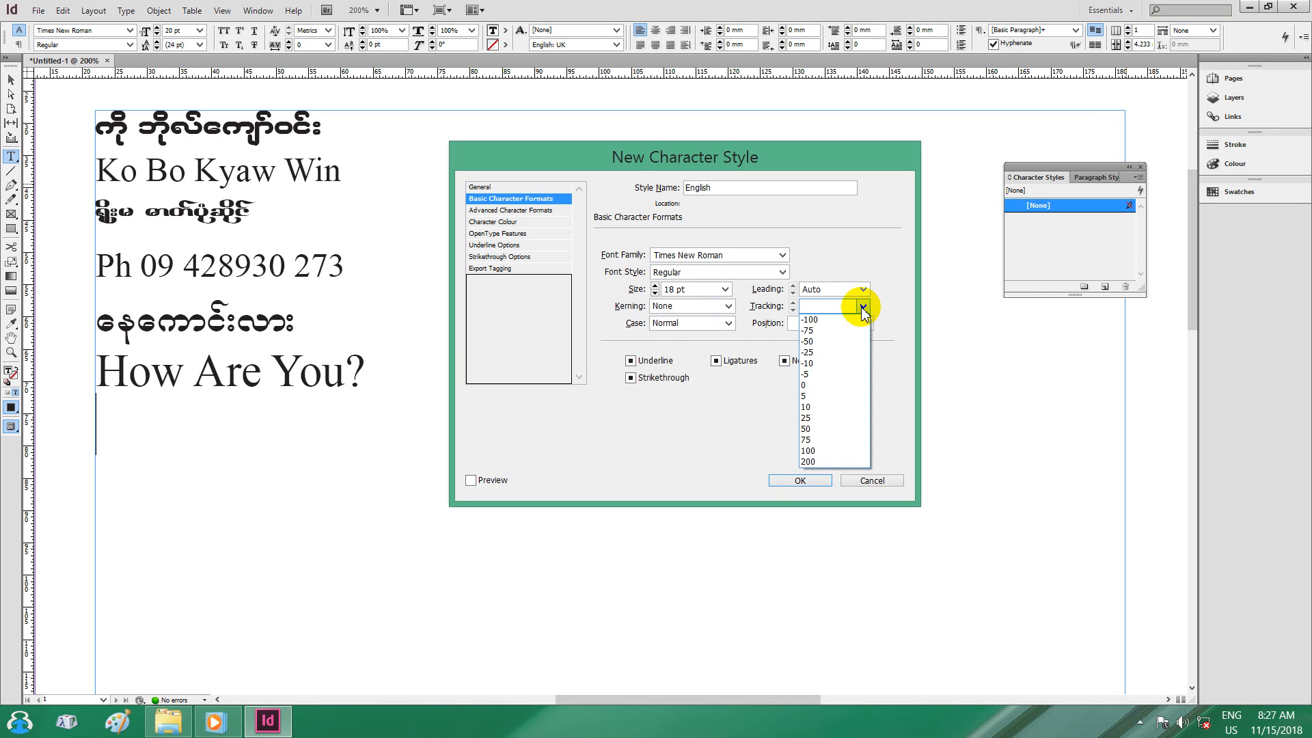
click(809, 385)
click(863, 325)
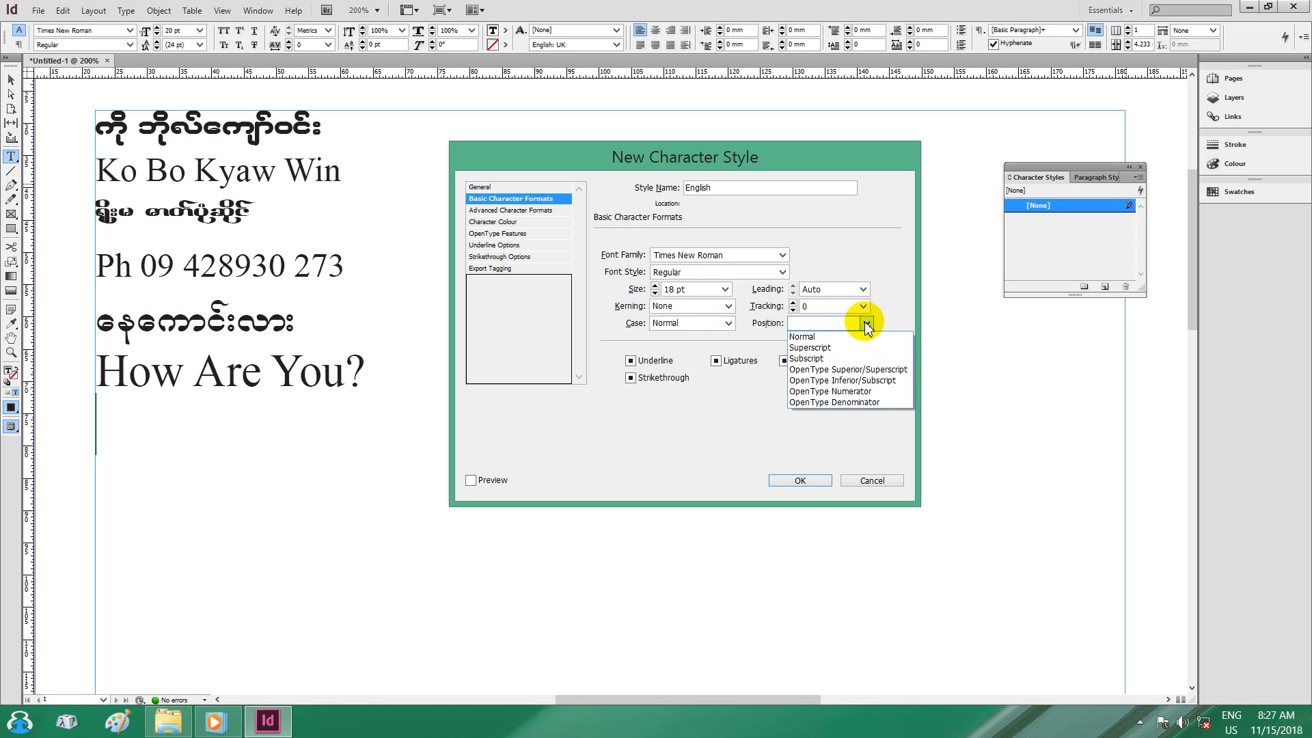
click(831, 337)
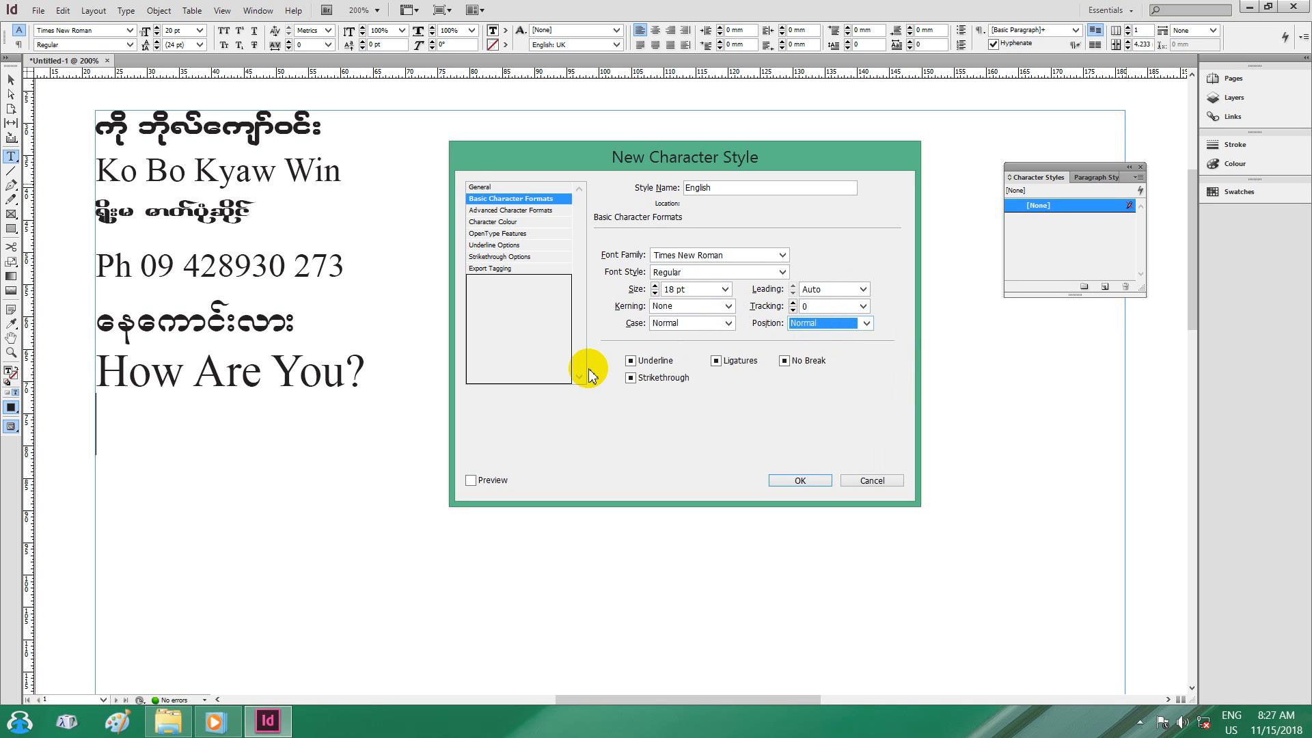
Review the English style's advanced and general settings, then save it.
click(506, 212)
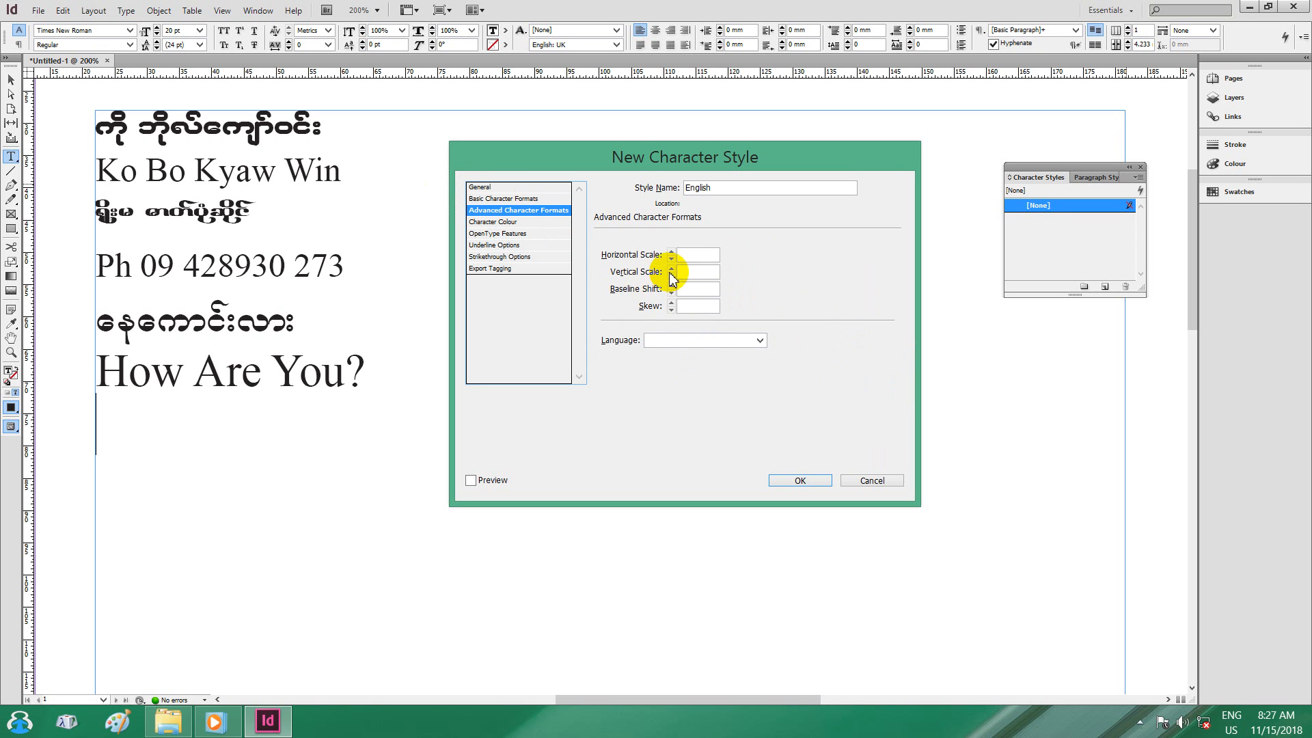
click(485, 186)
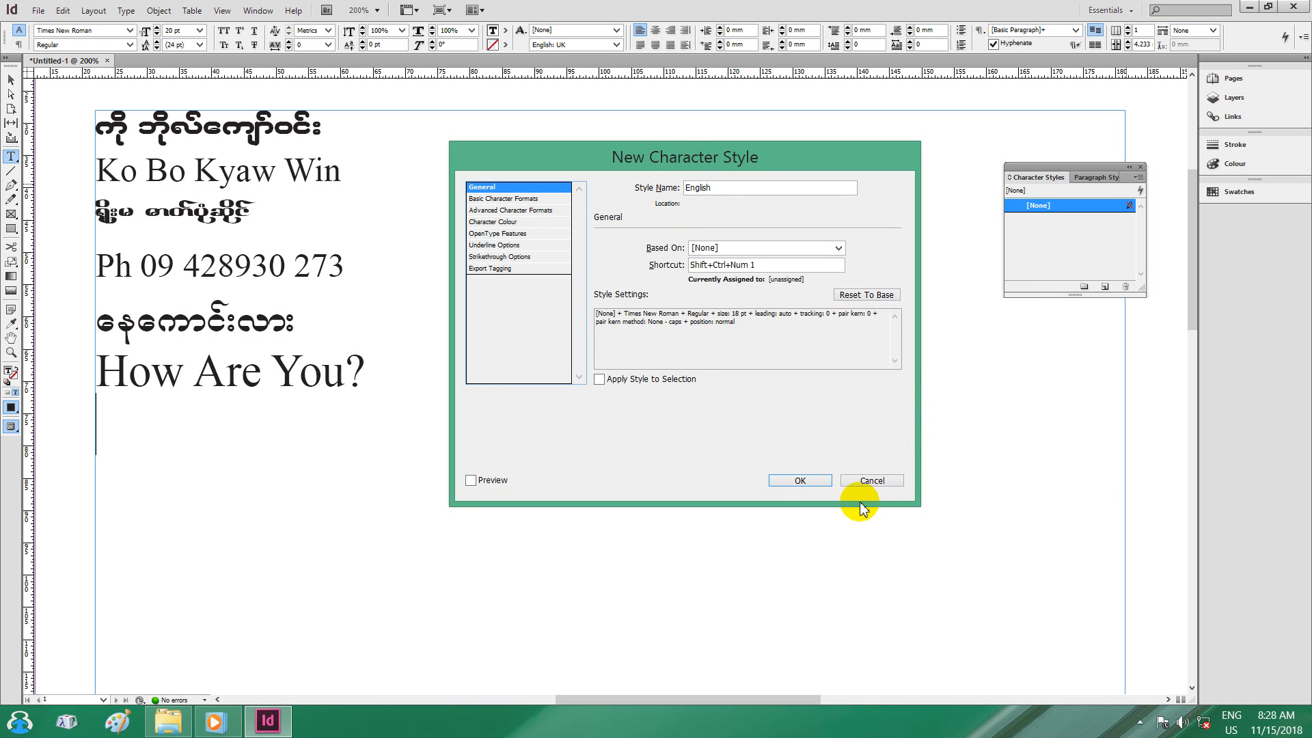
click(800, 480)
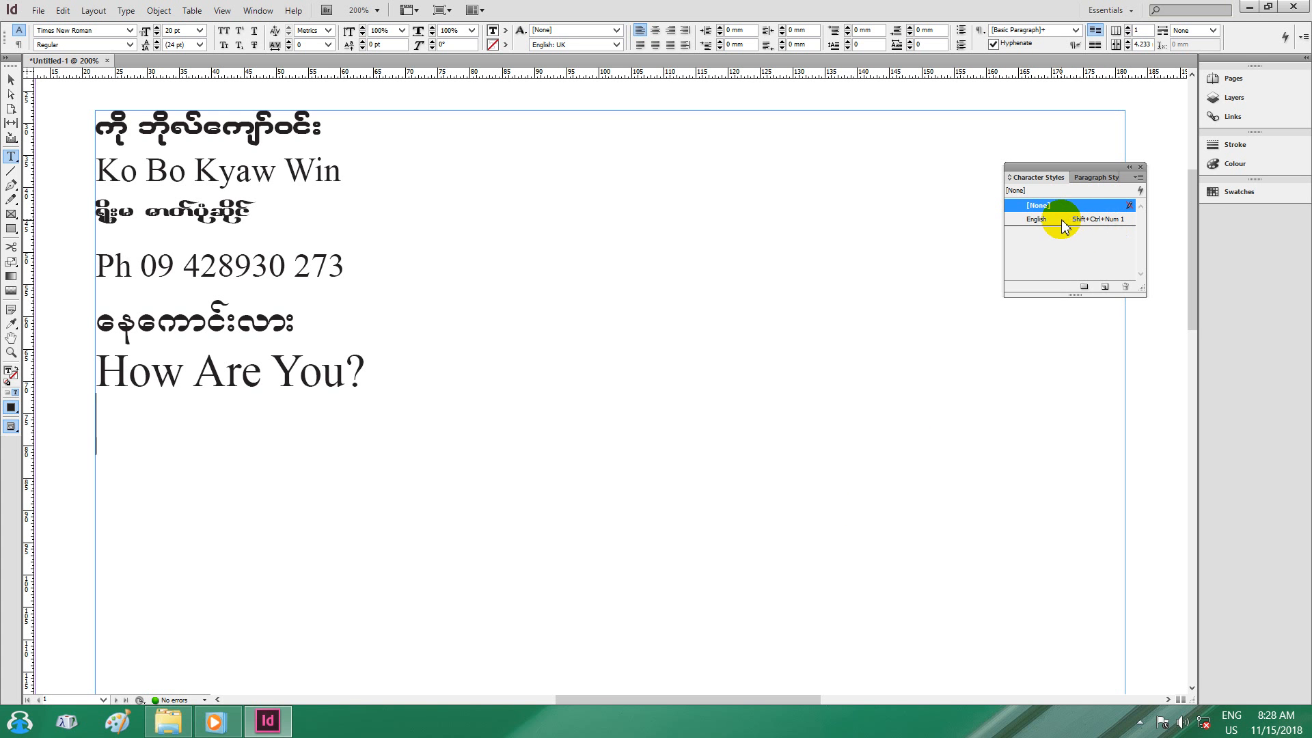
Define a new character style Wintaungyi based on [None], shortcut Shift+Ctrl+Num 2, reset to base.
click(1138, 179)
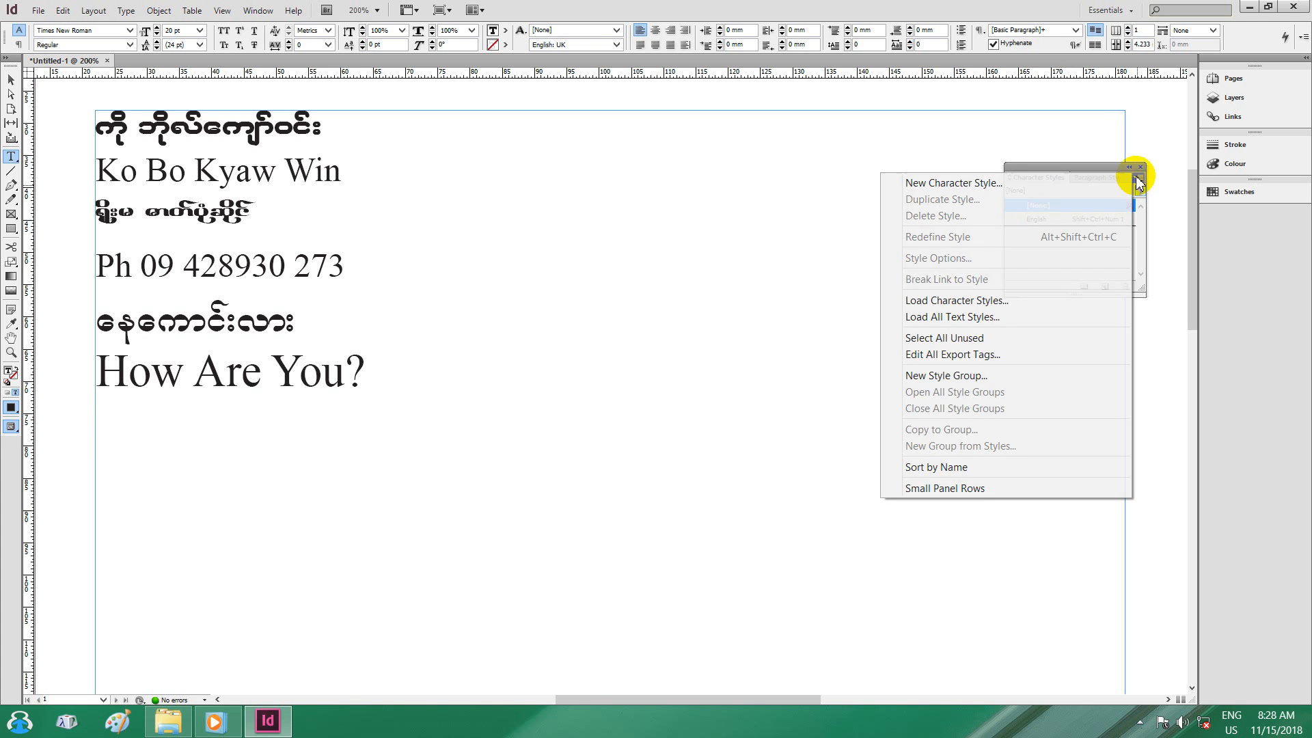
click(1019, 185)
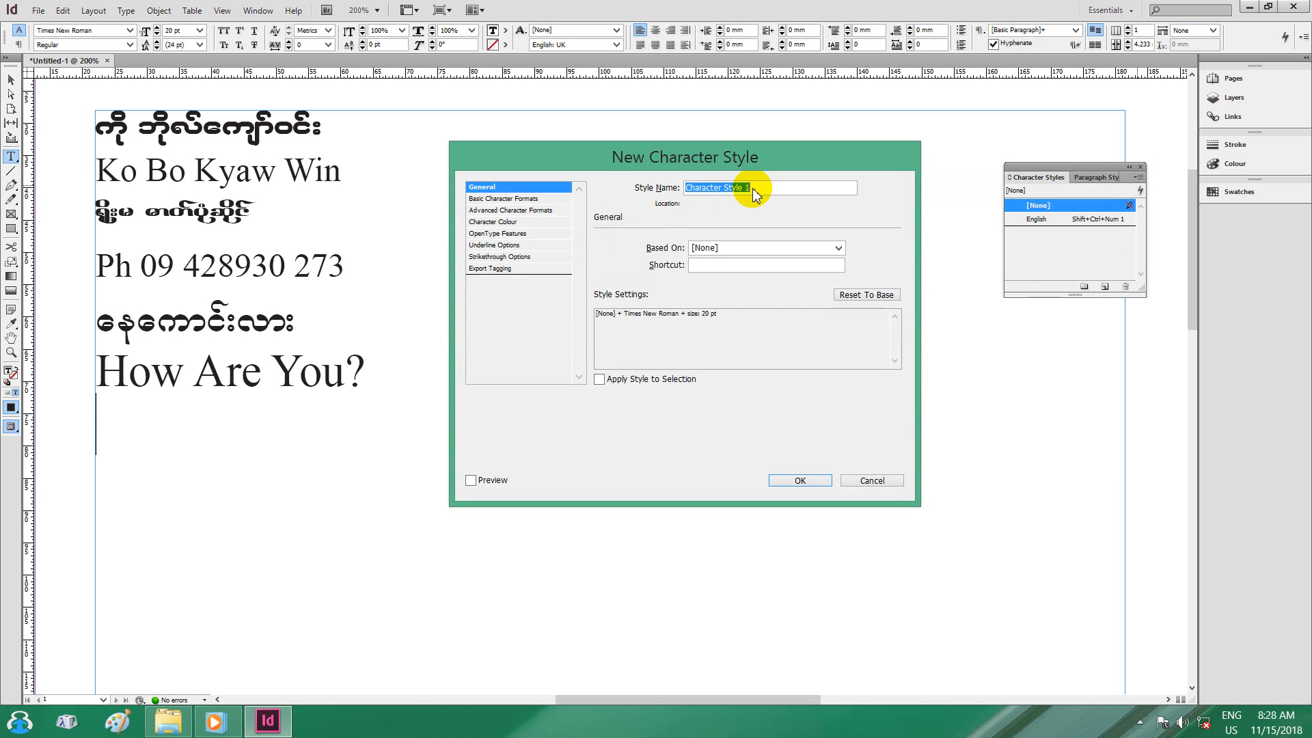
text(Myanmar)
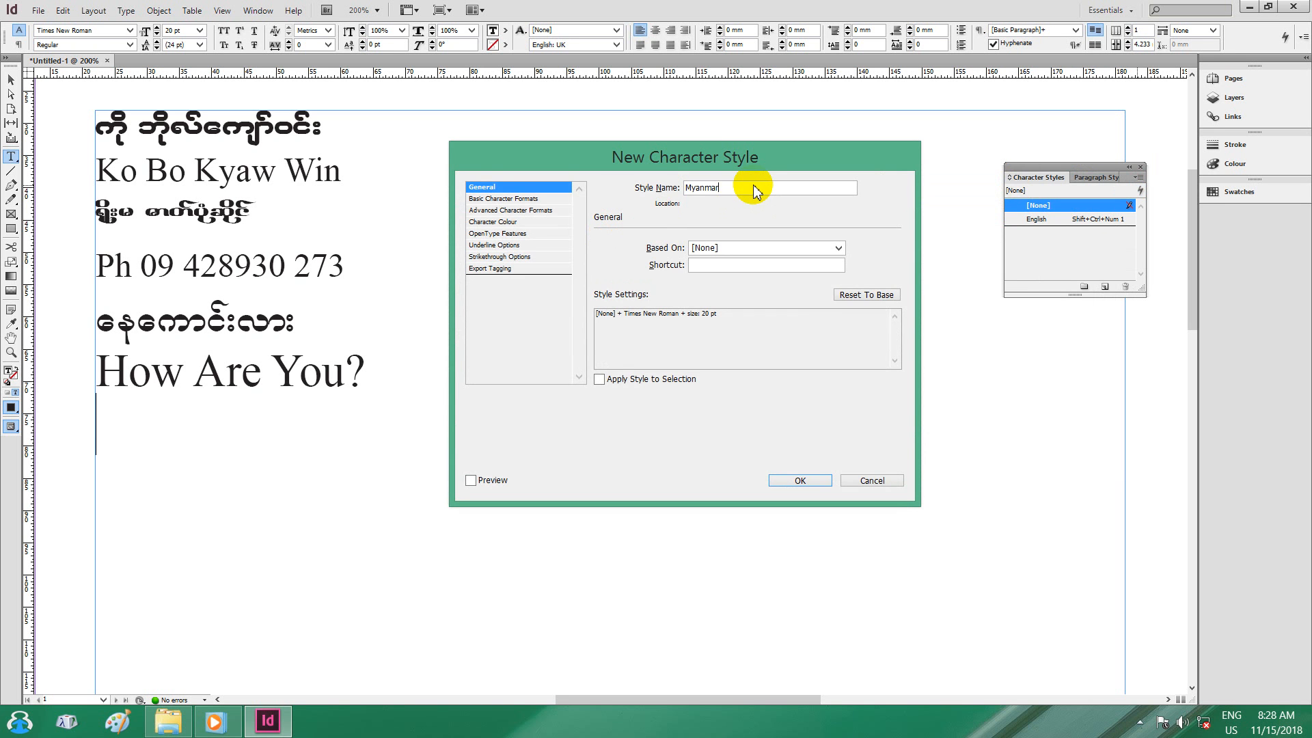
double_click(725, 187)
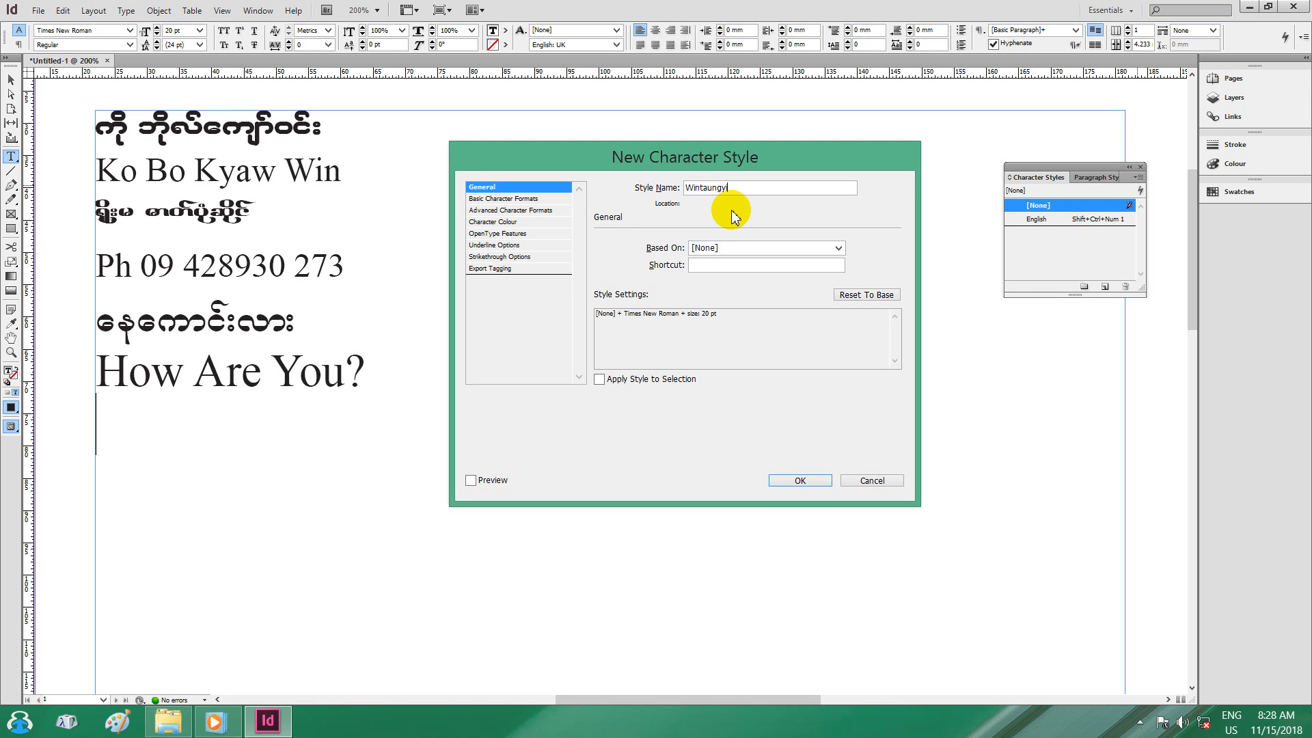
click(838, 248)
click(728, 264)
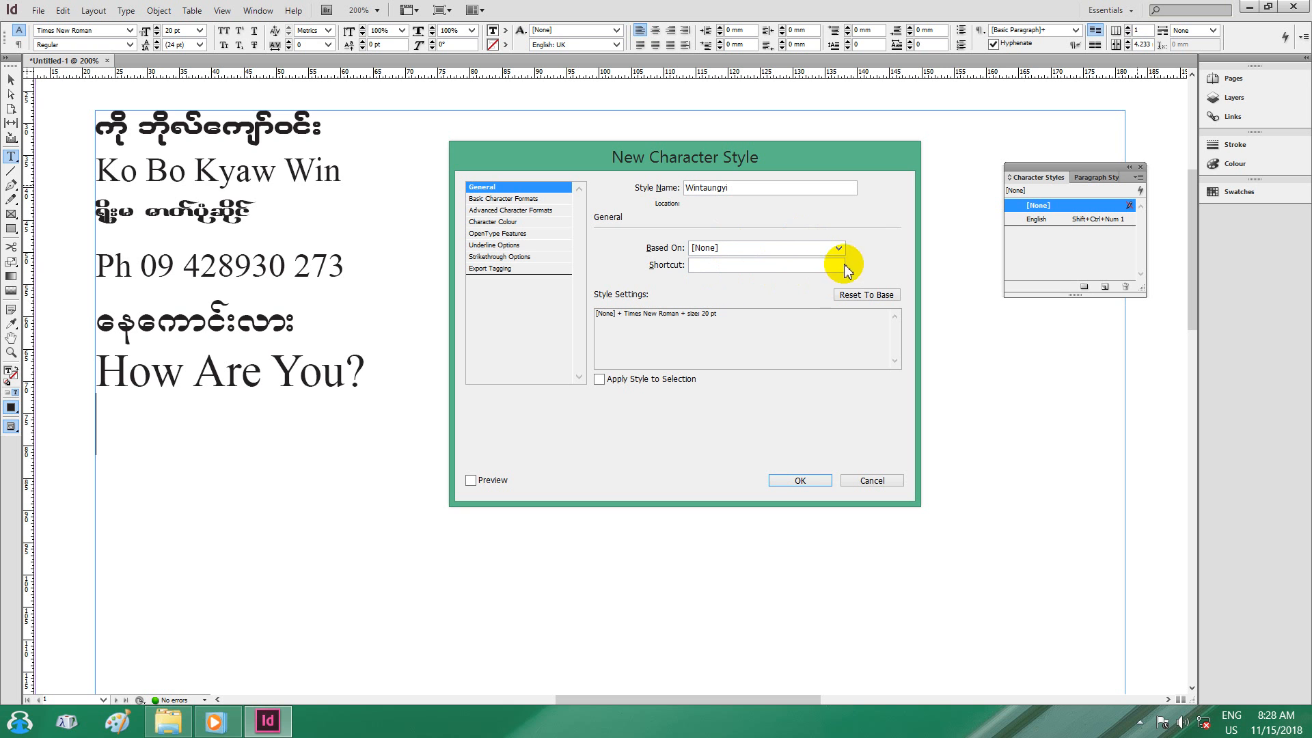
click(708, 264)
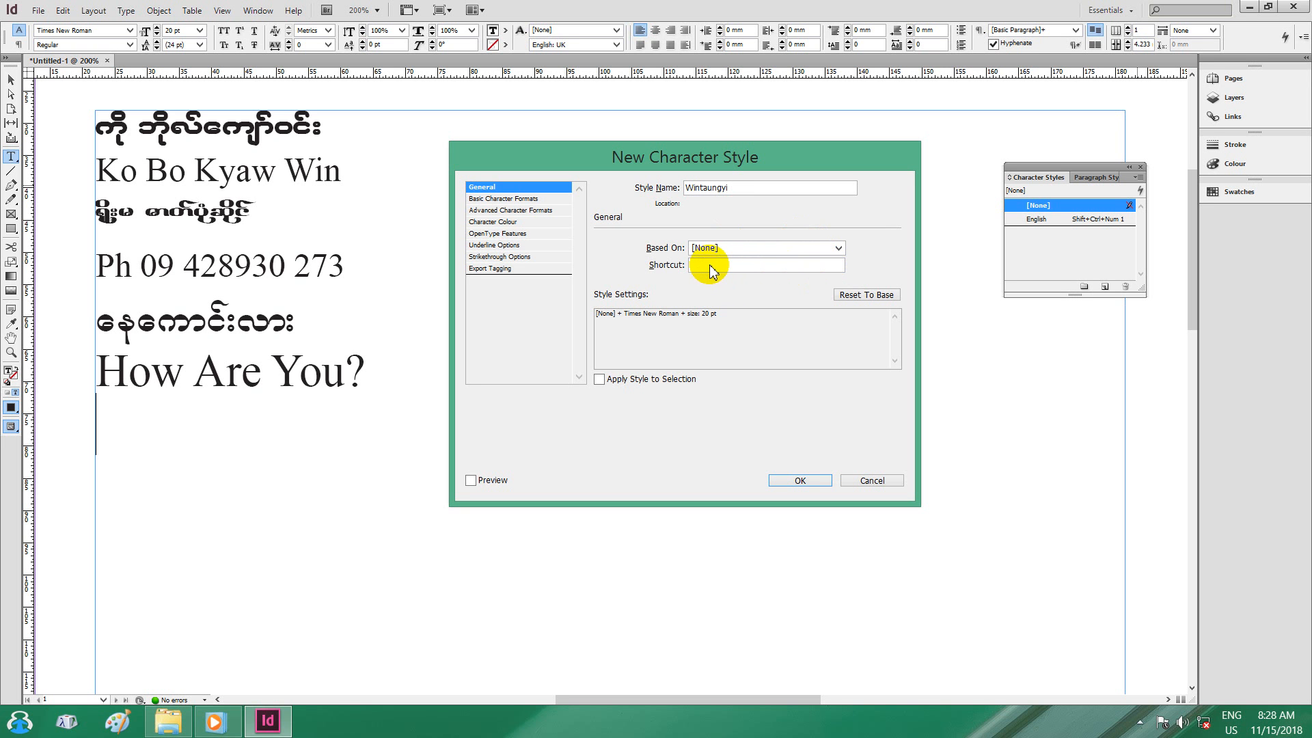
key(shift+ctrl+KP_2)
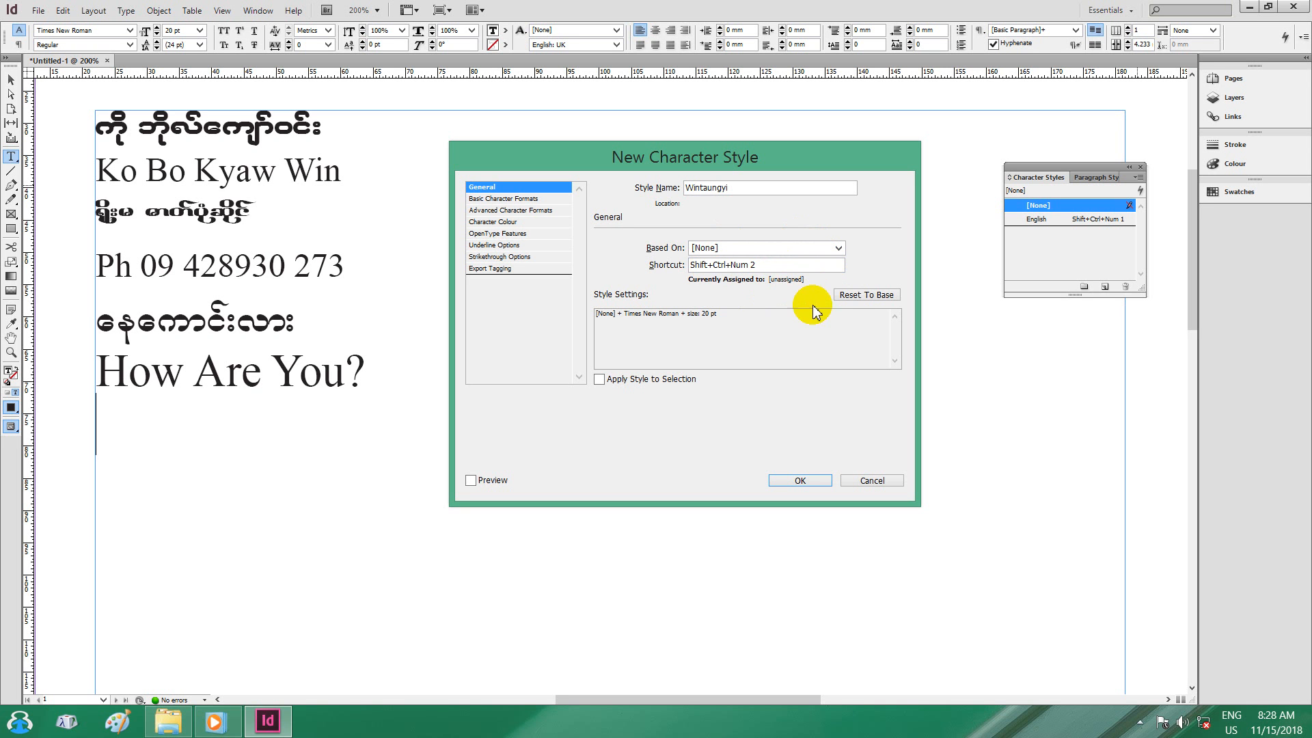
click(851, 295)
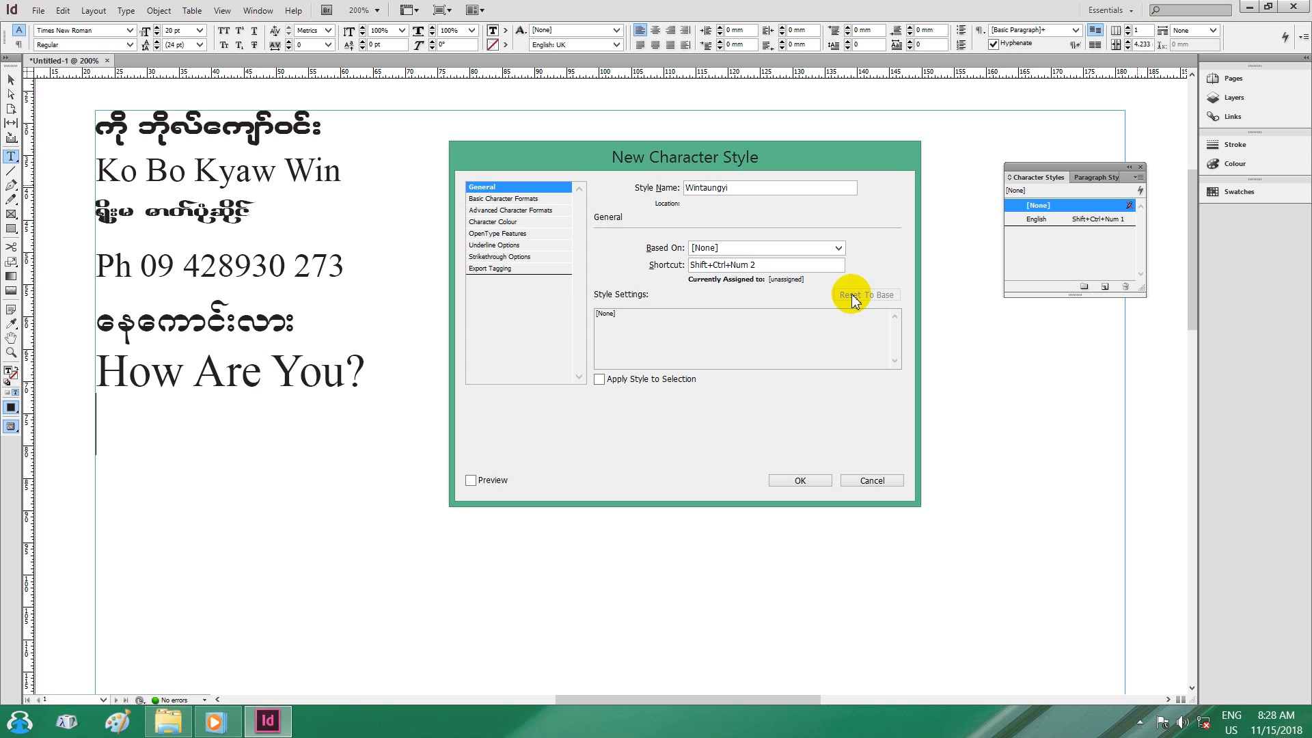
Give the Wintaungyi style the WinTaungyi font at 14 pt with kerning None.
click(499, 199)
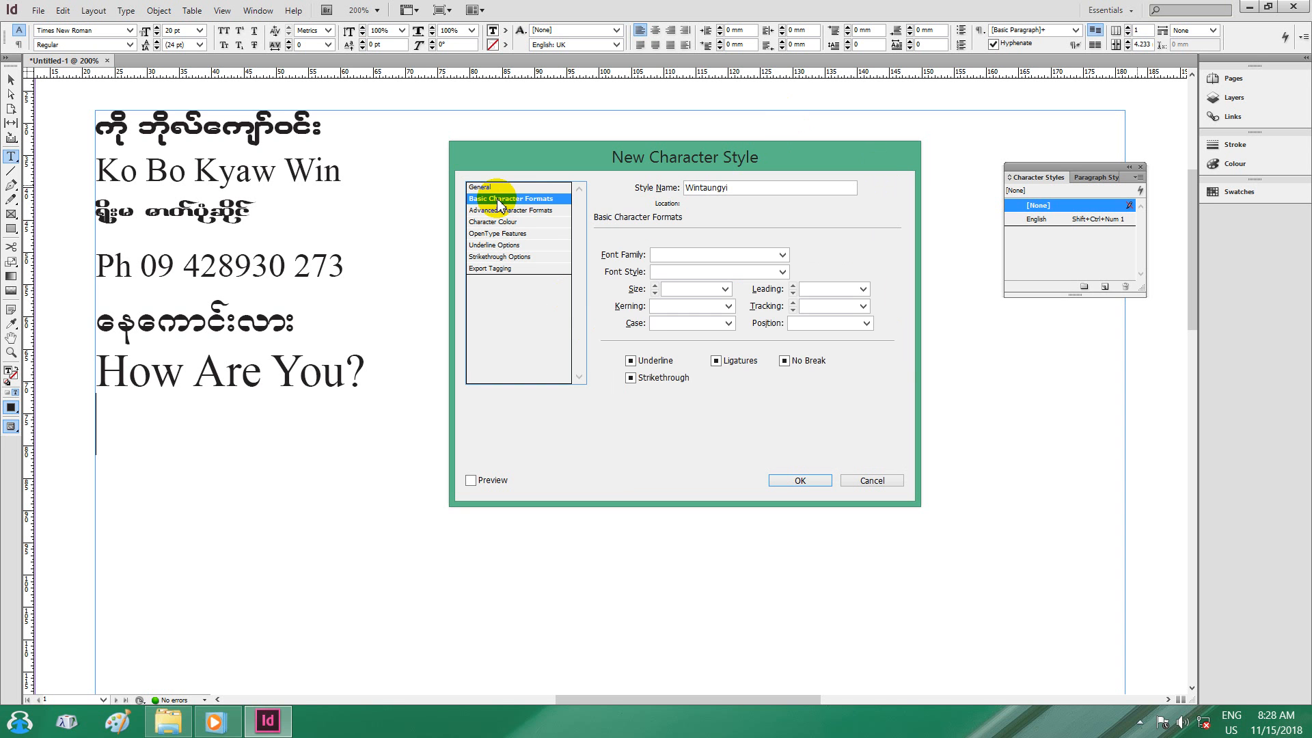
click(781, 256)
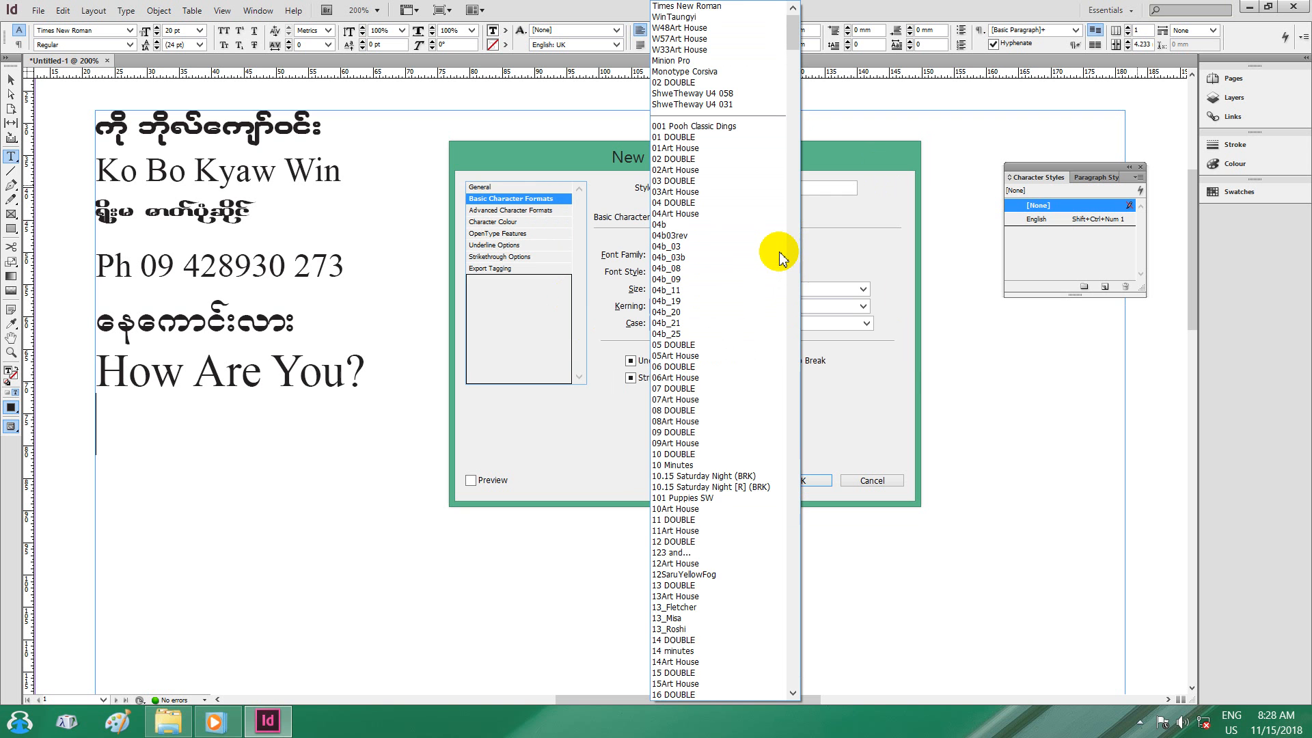
click(669, 17)
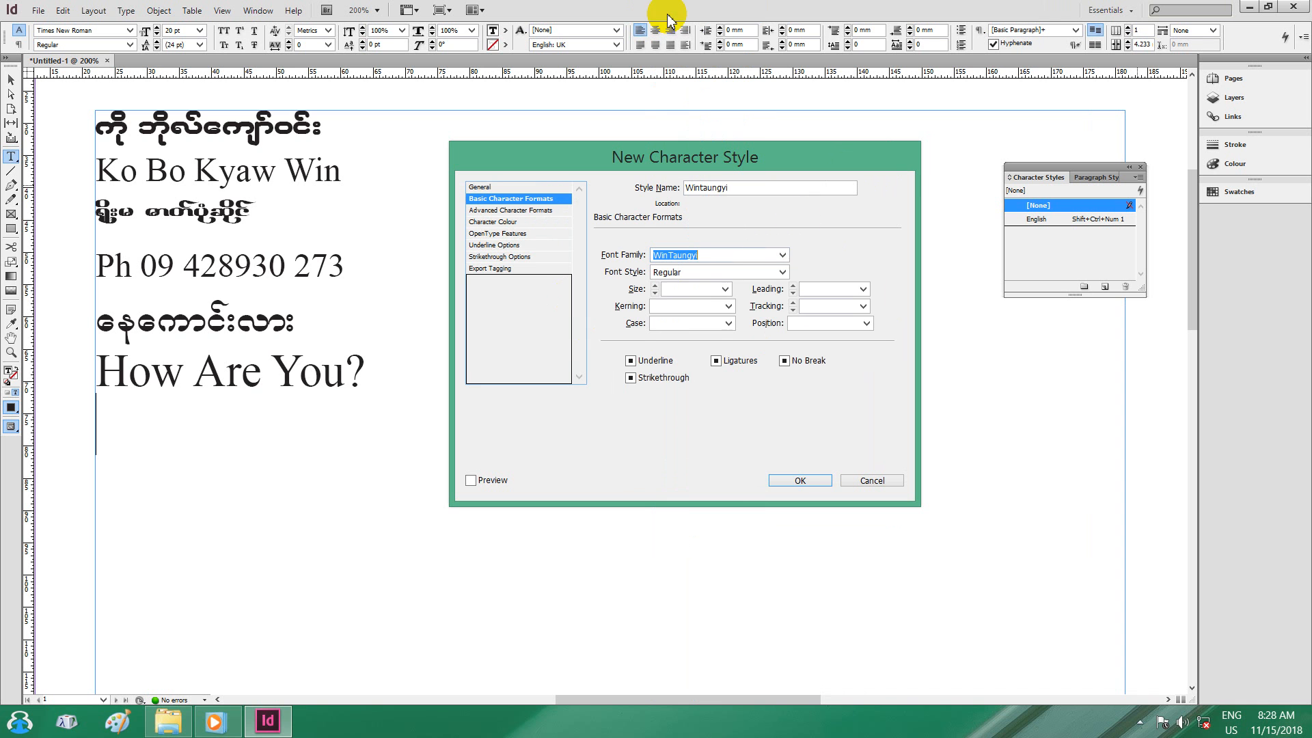
click(724, 288)
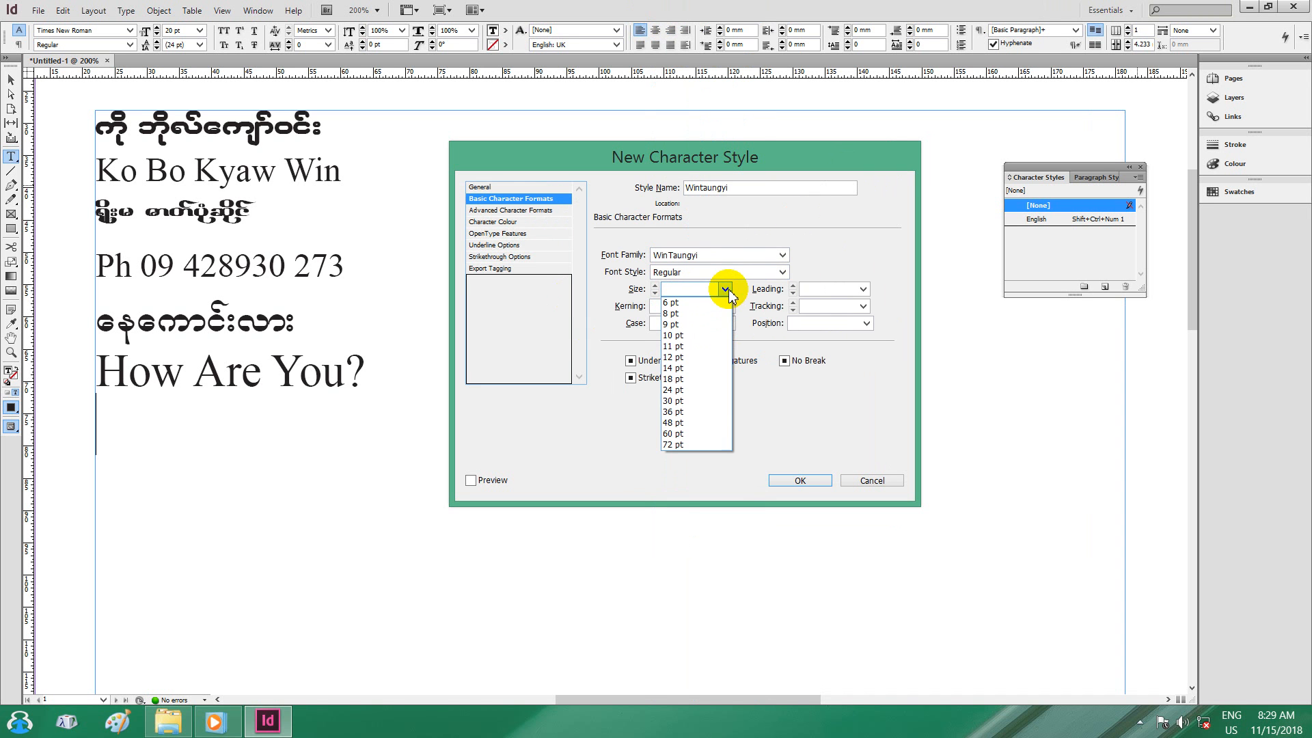
click(677, 368)
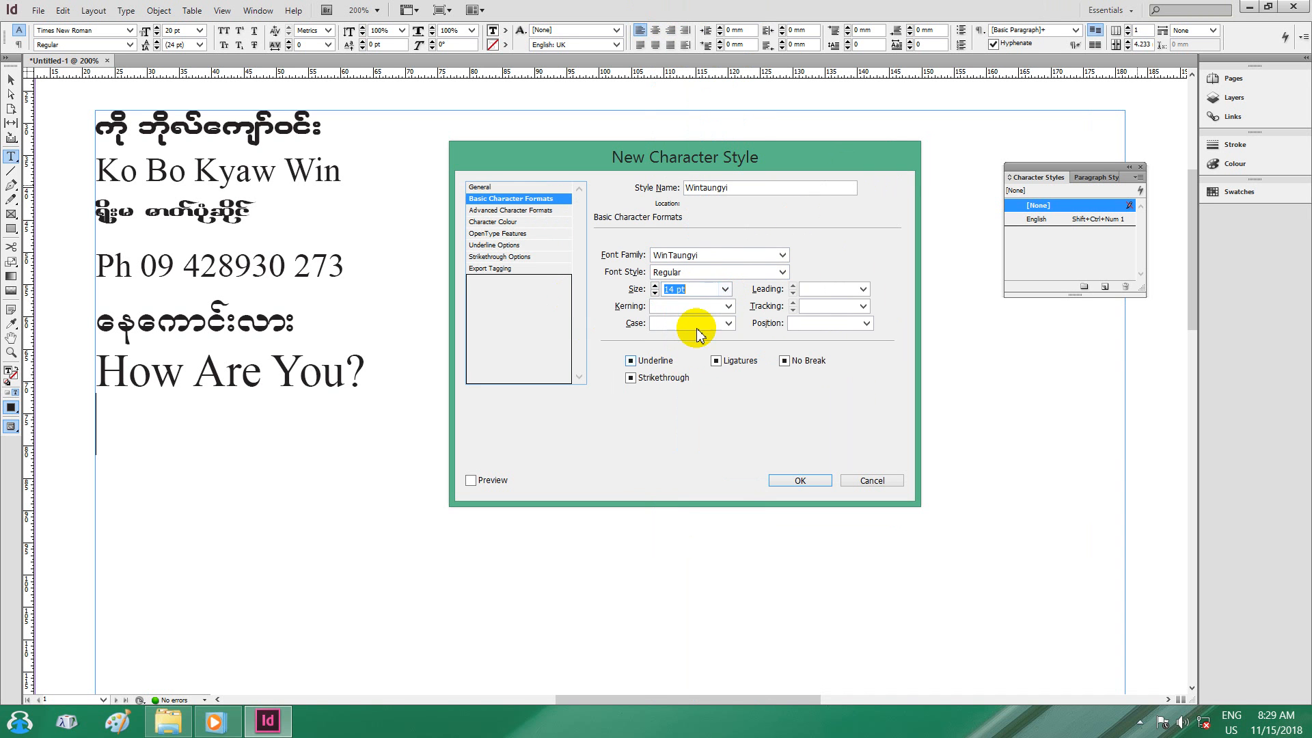
click(729, 306)
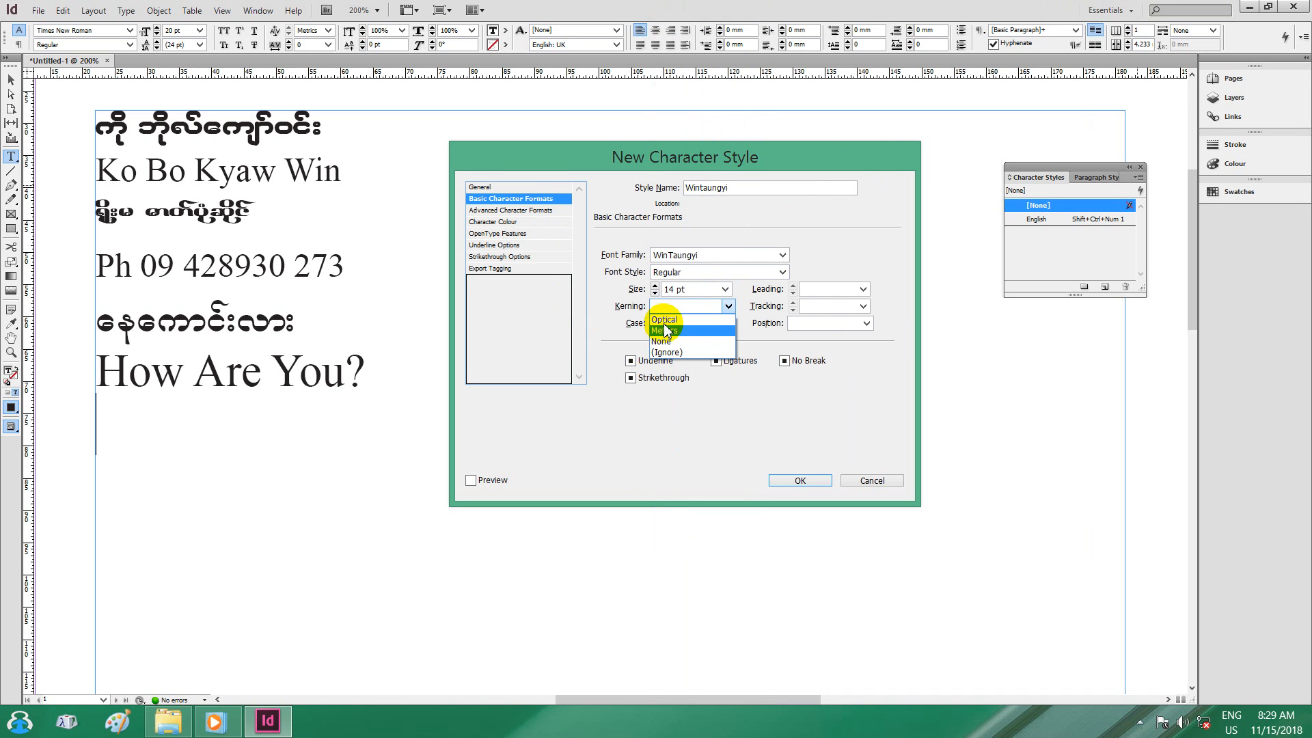
click(666, 341)
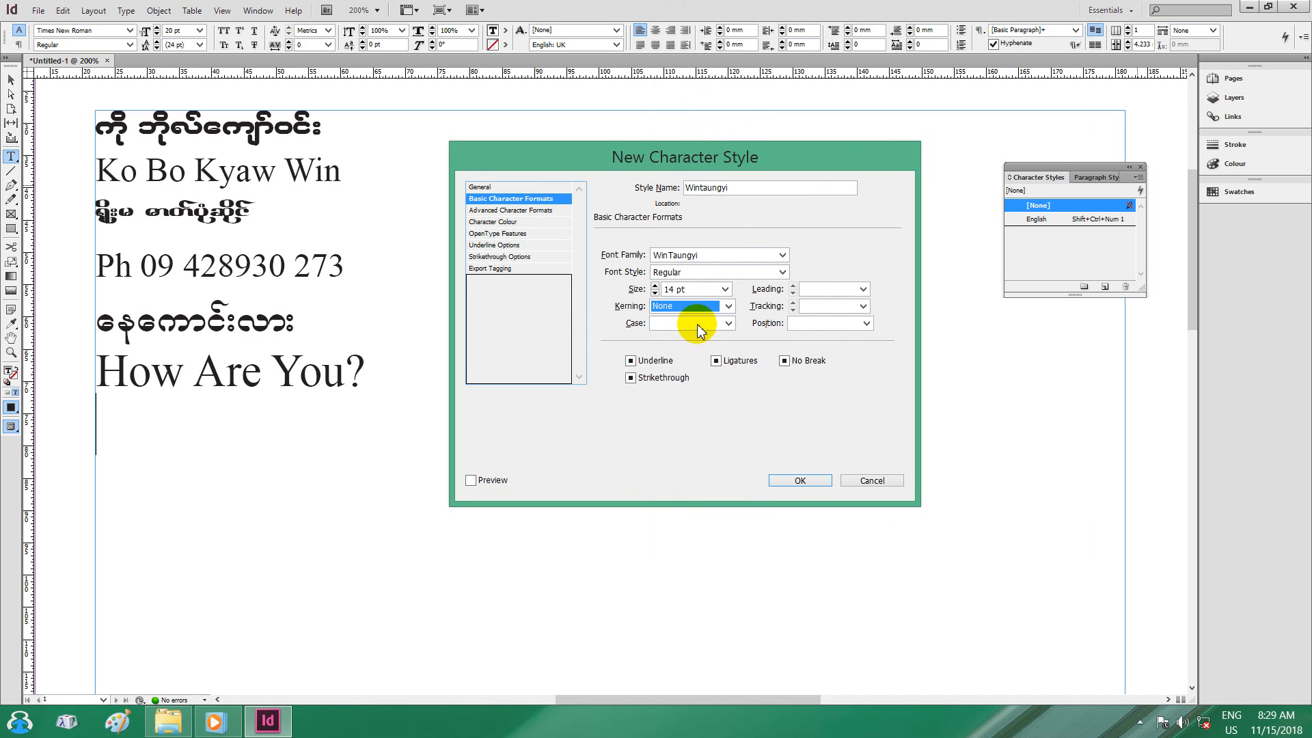
Set case Normal, leading Auto, tracking 0, position Normal, and create the Wintaungyi style.
click(729, 324)
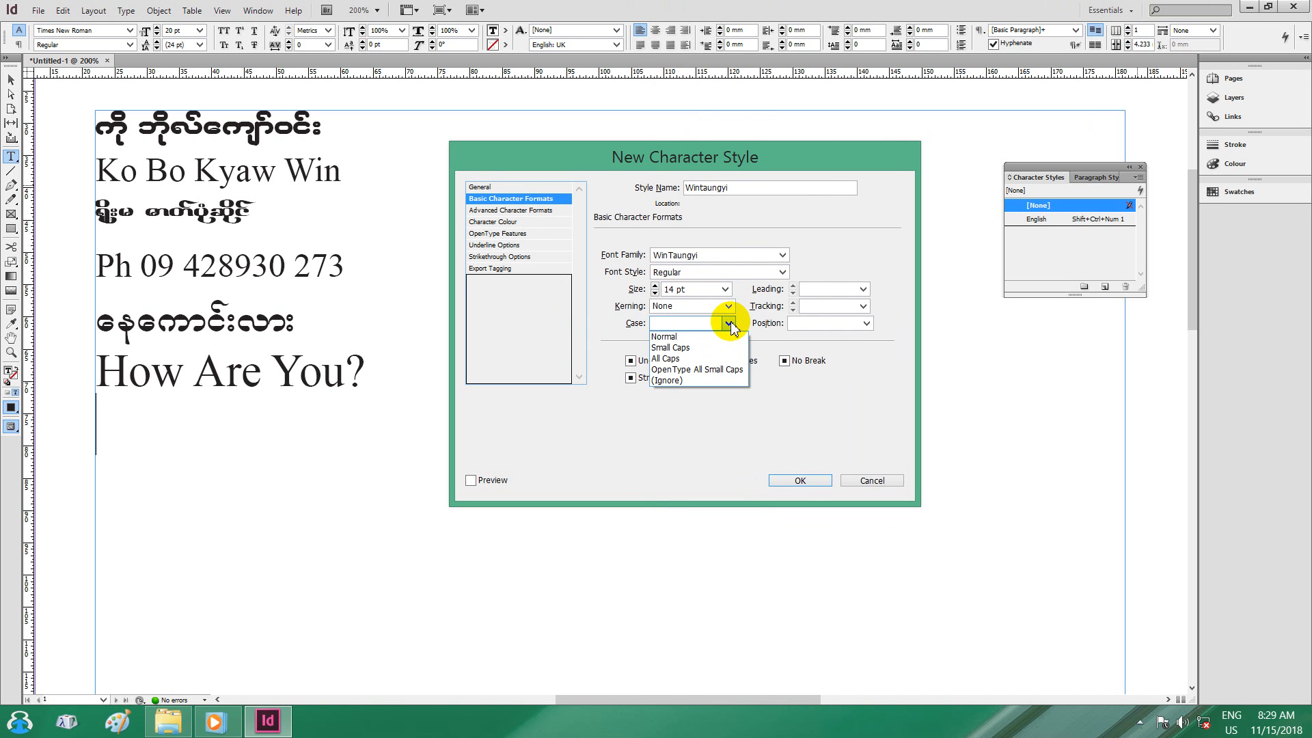
click(673, 336)
click(863, 291)
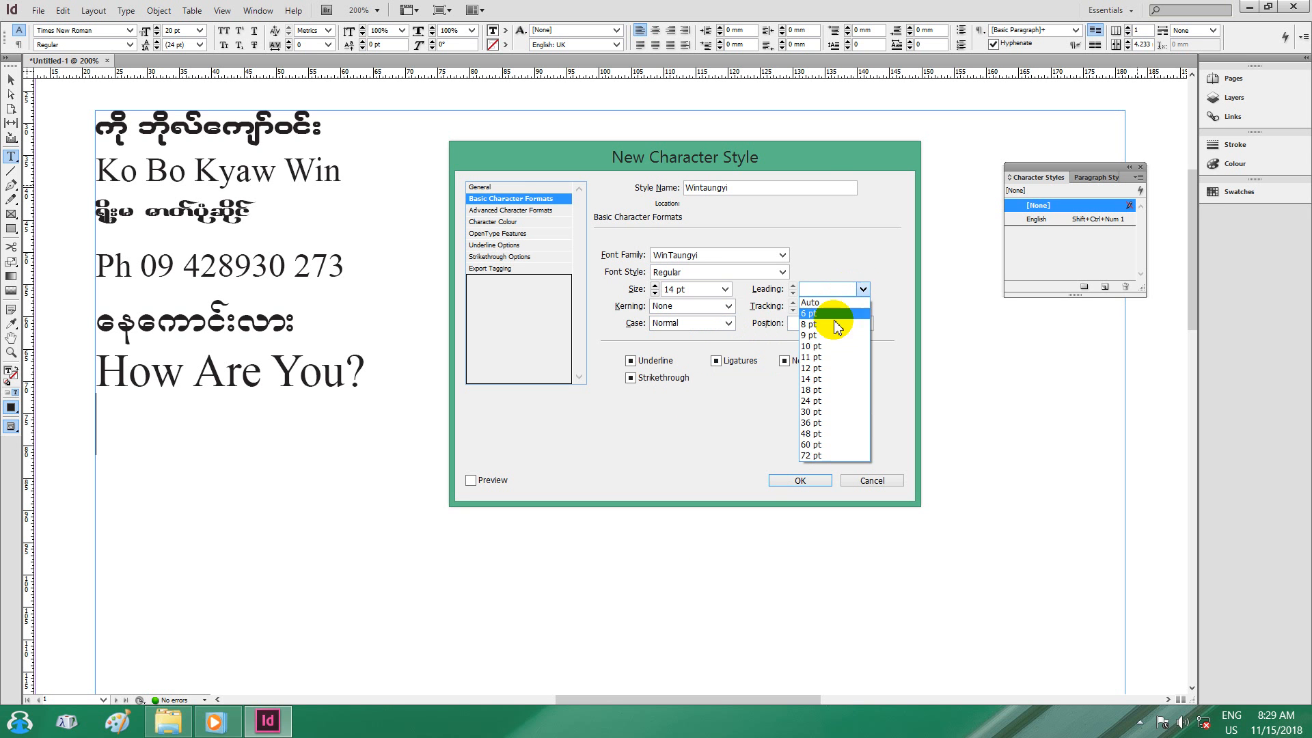
click(828, 303)
click(863, 306)
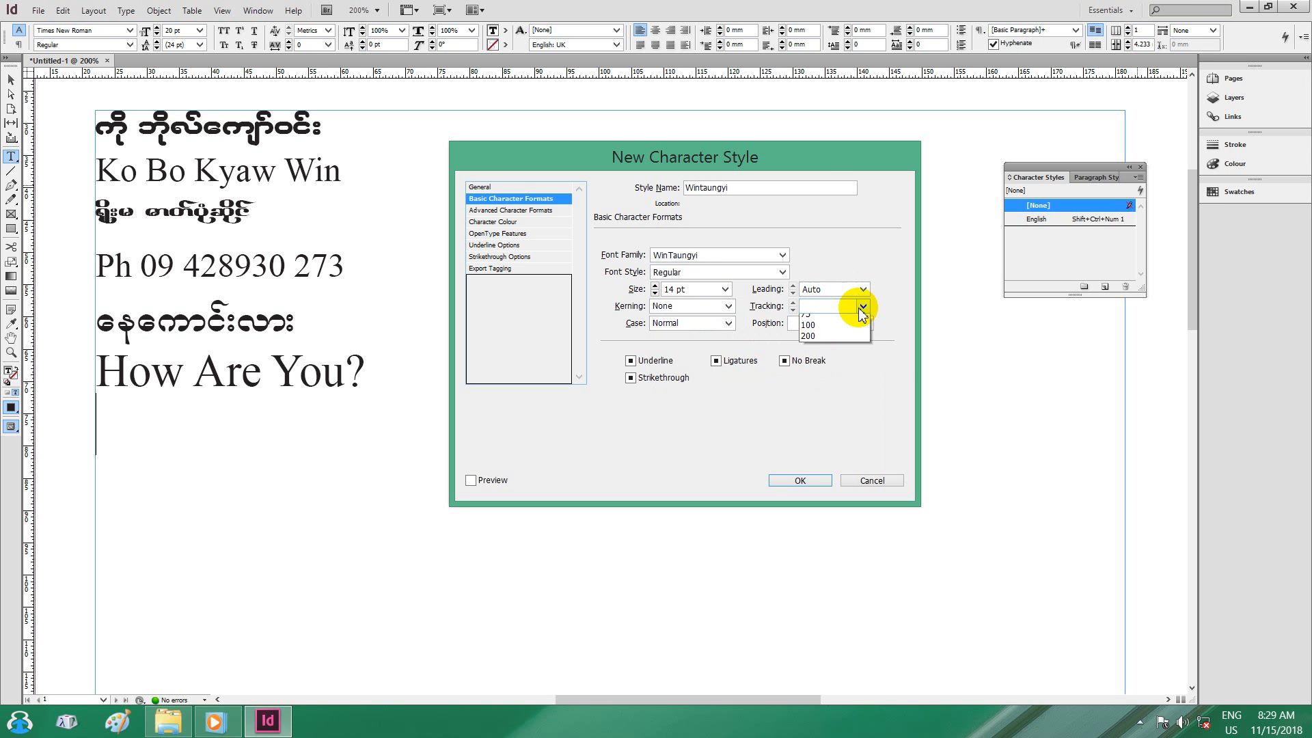
click(805, 381)
click(865, 324)
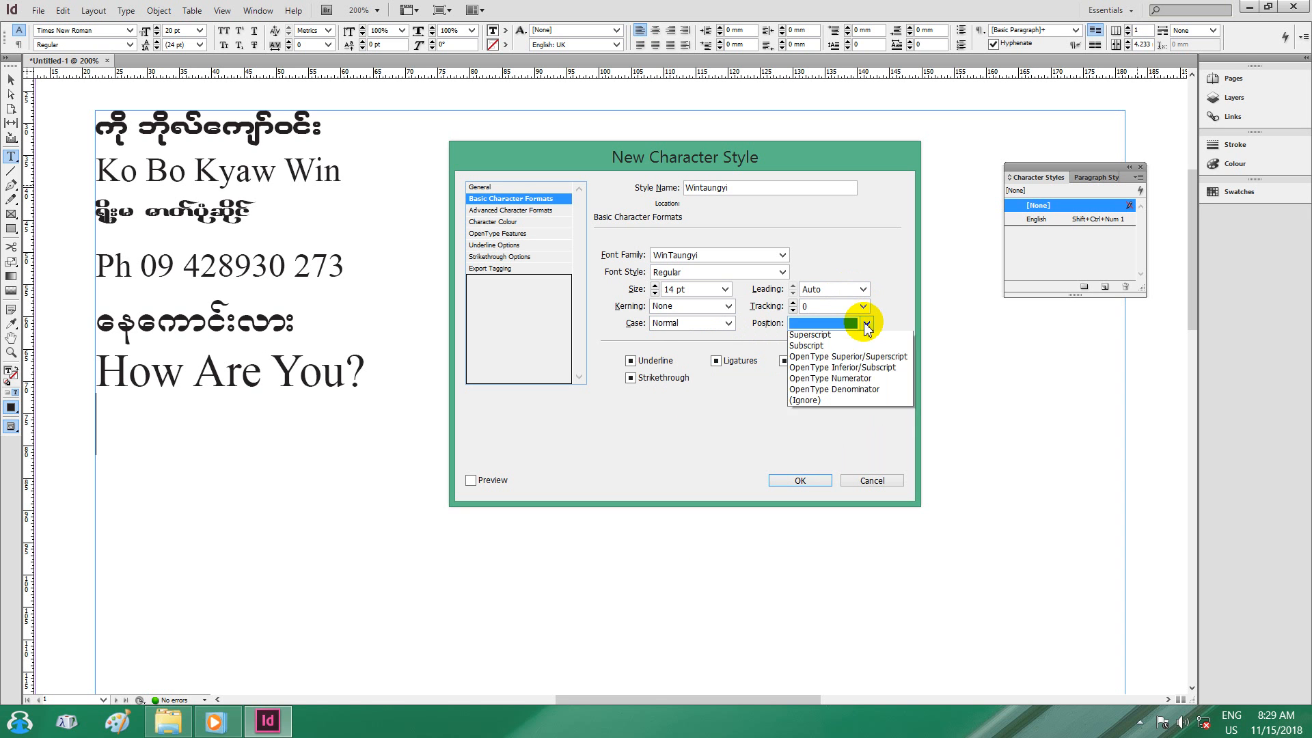
click(841, 335)
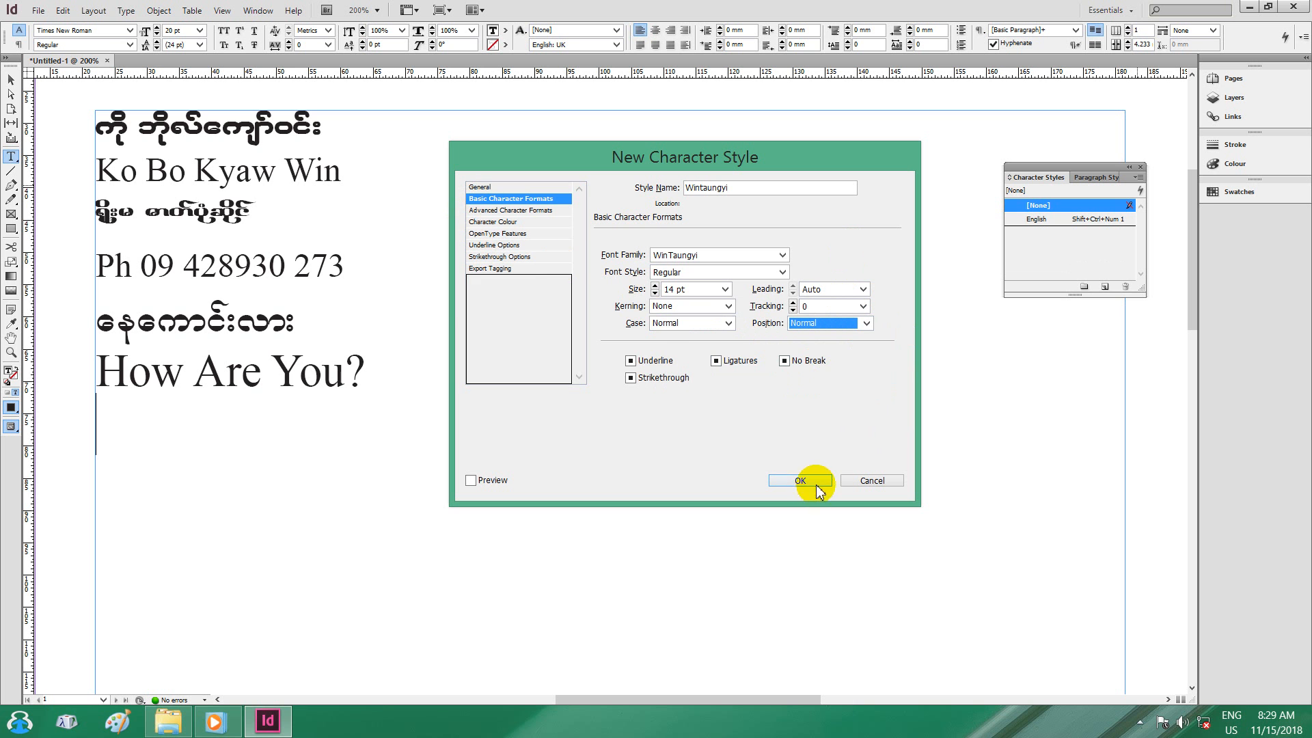
click(479, 186)
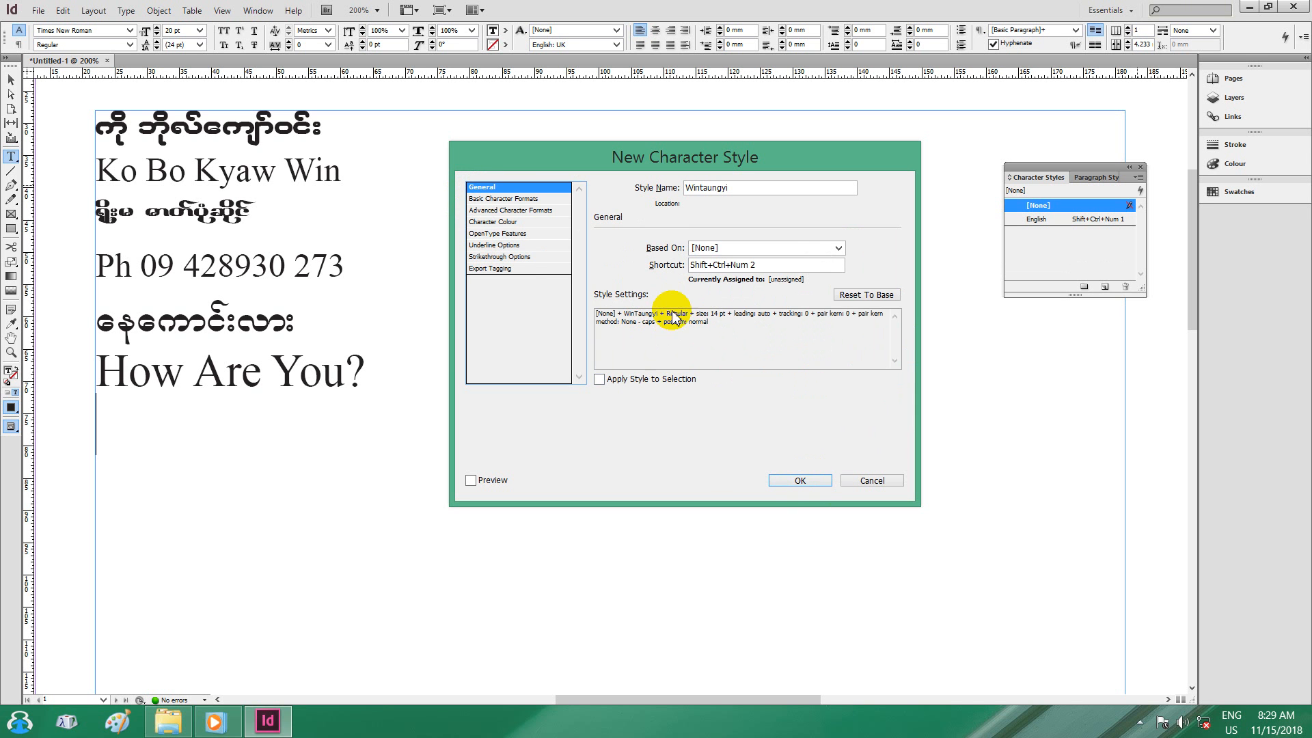
click(802, 478)
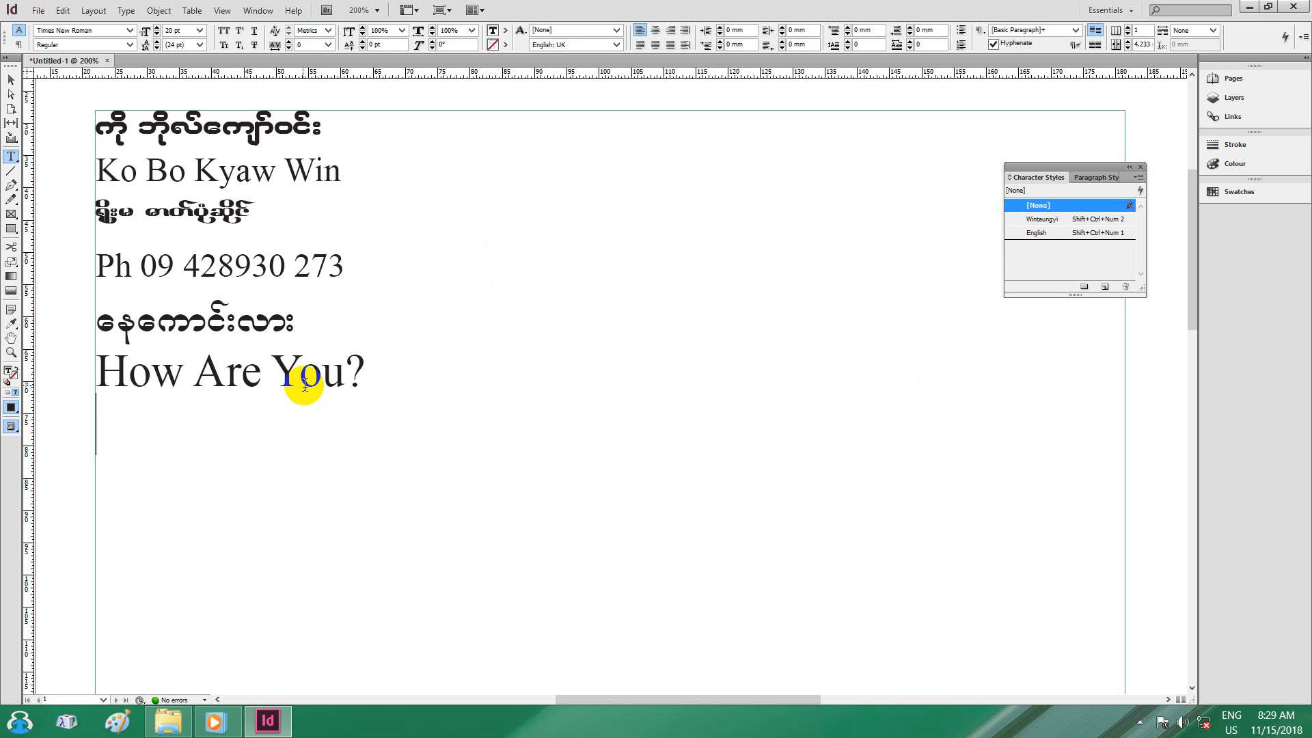
Select all the bilingual sample text in the frame and delete it.
drag(369, 387, 86, 100)
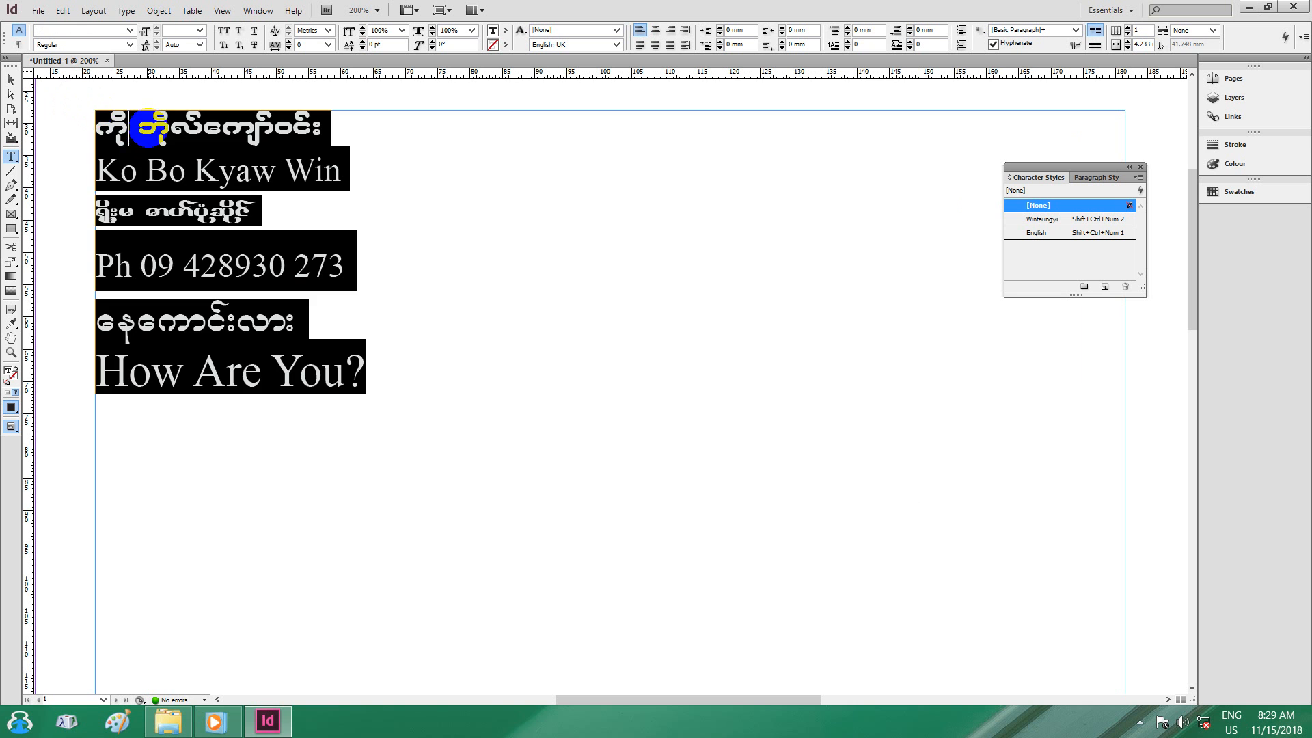
key(BackSpace)
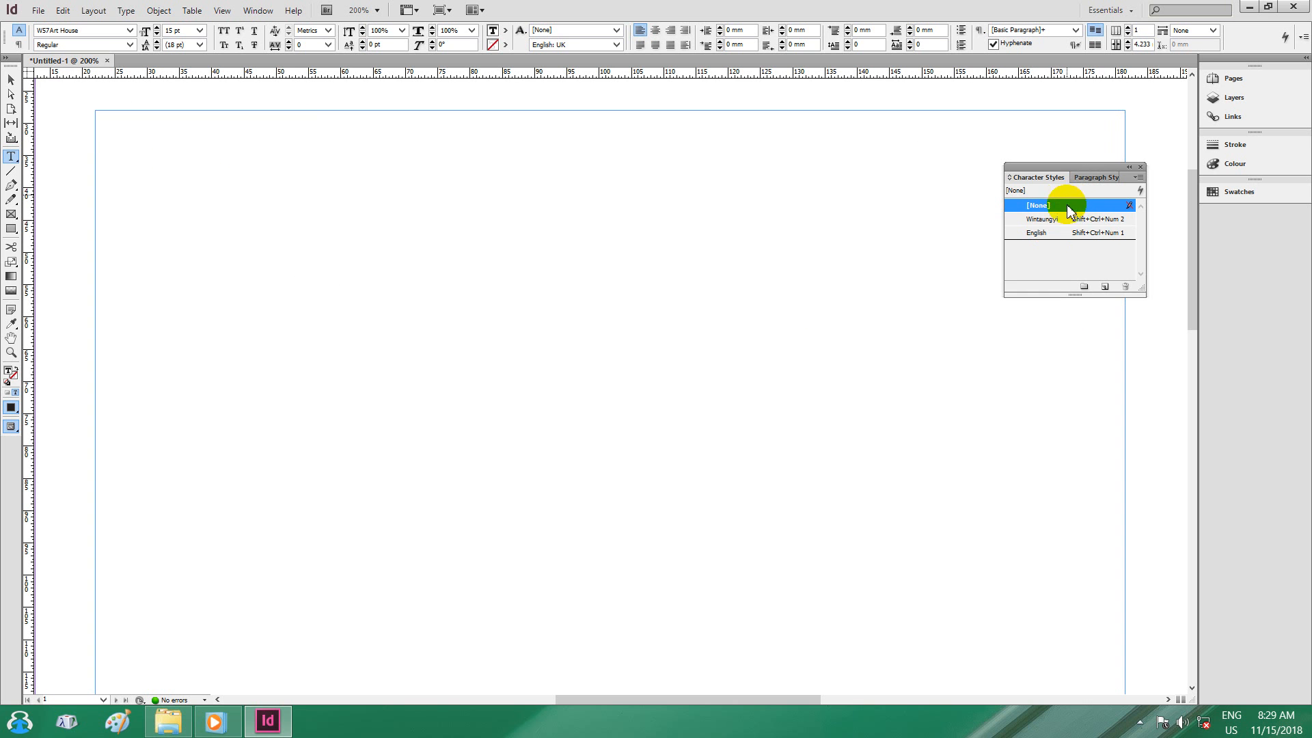
Type 'How Are You?' in the English style, then start a new line in Wintaungyi style.
click(1095, 237)
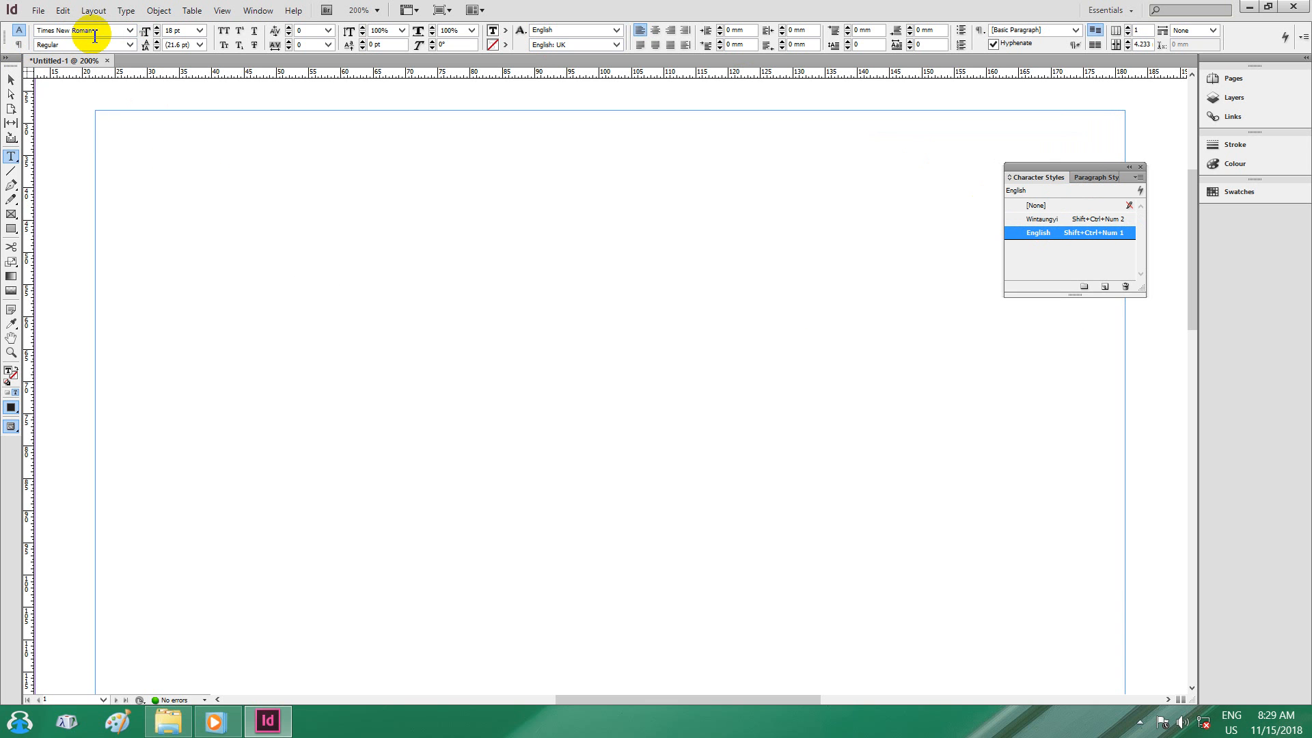
text(How Are You?)
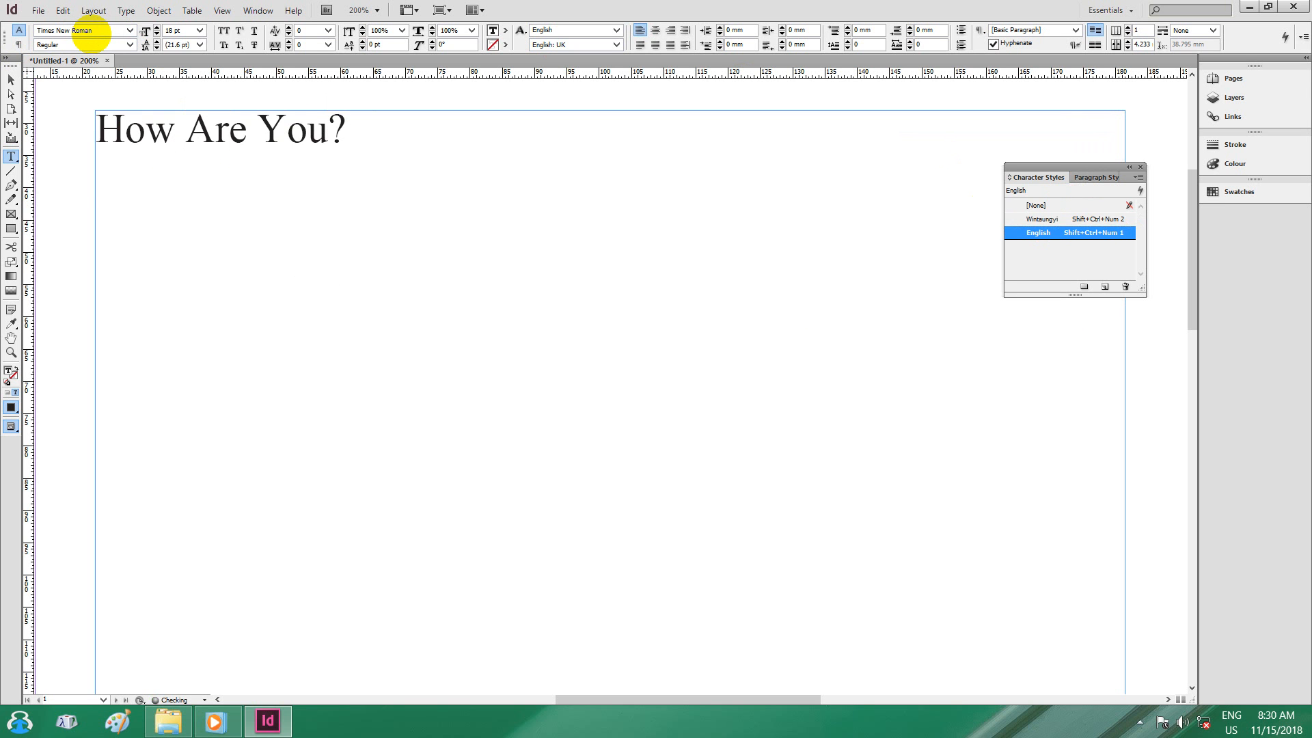
key(Return)
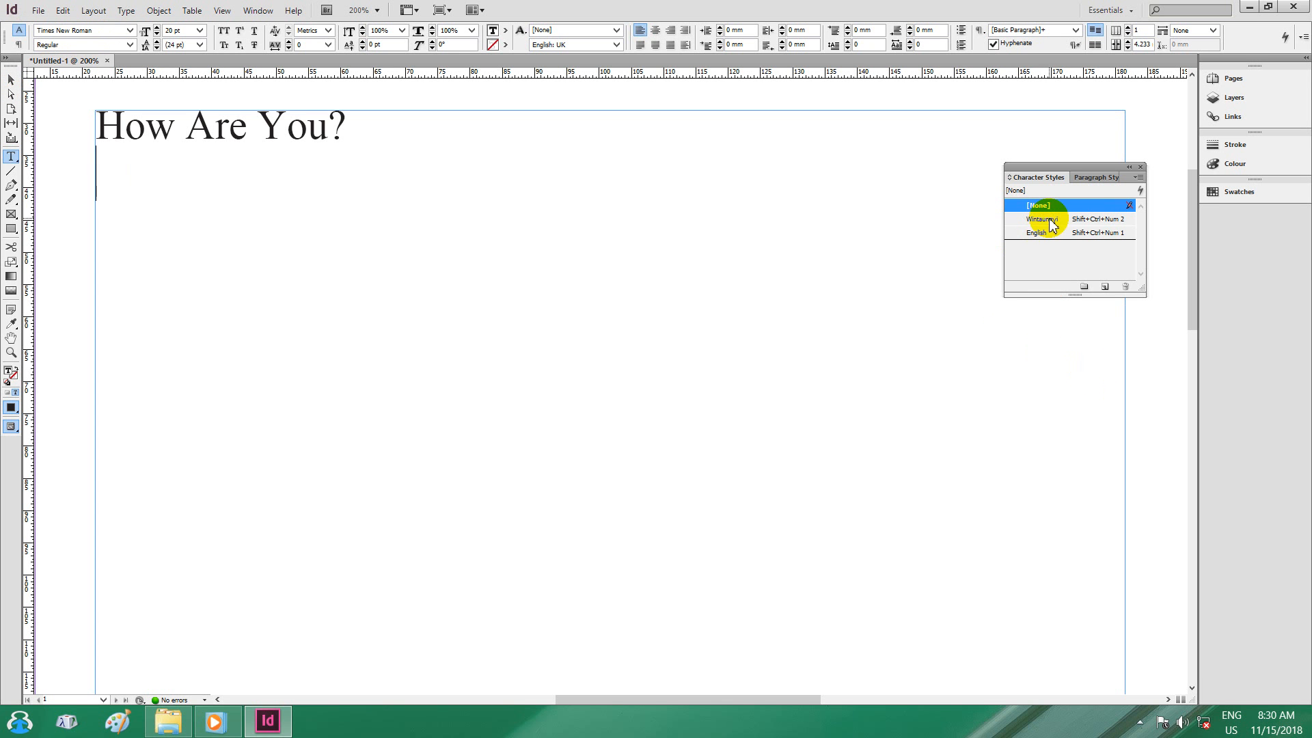
click(1119, 224)
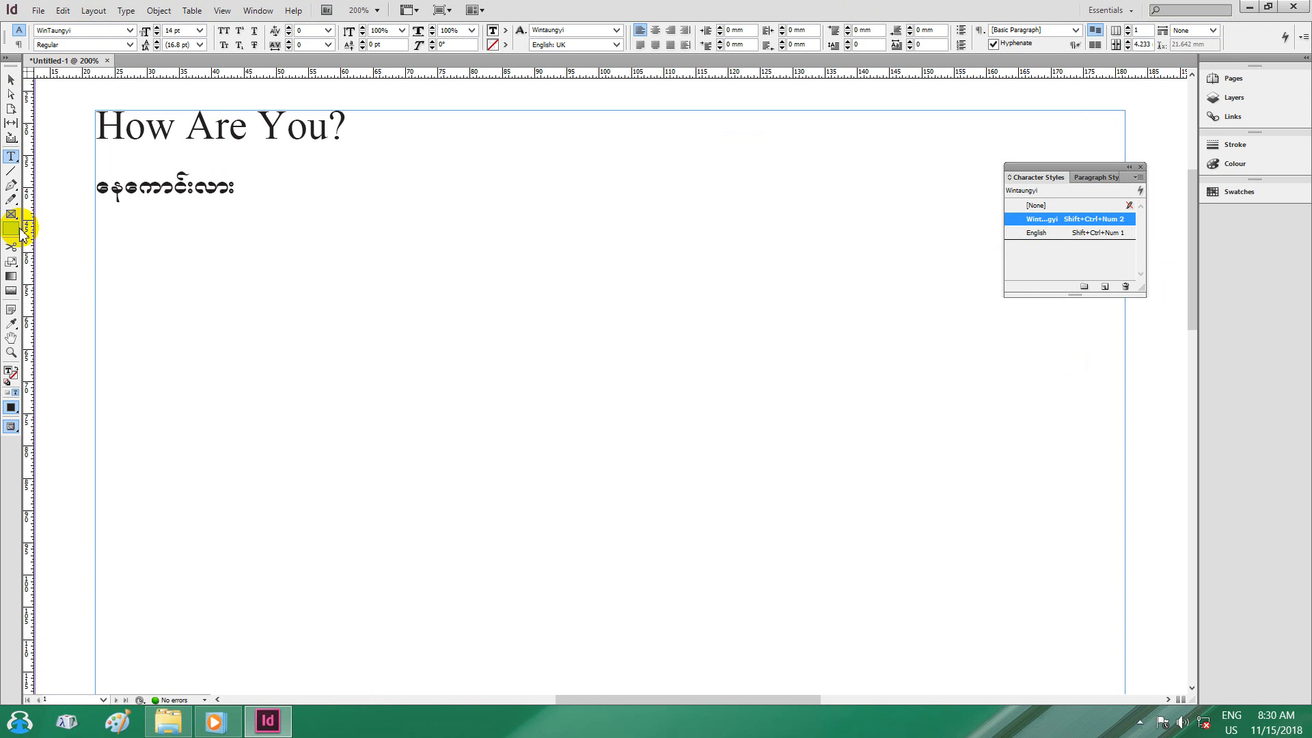
Select the English and Burmese lines to confirm their character styles, then open the panel menu.
drag(241, 194, 82, 127)
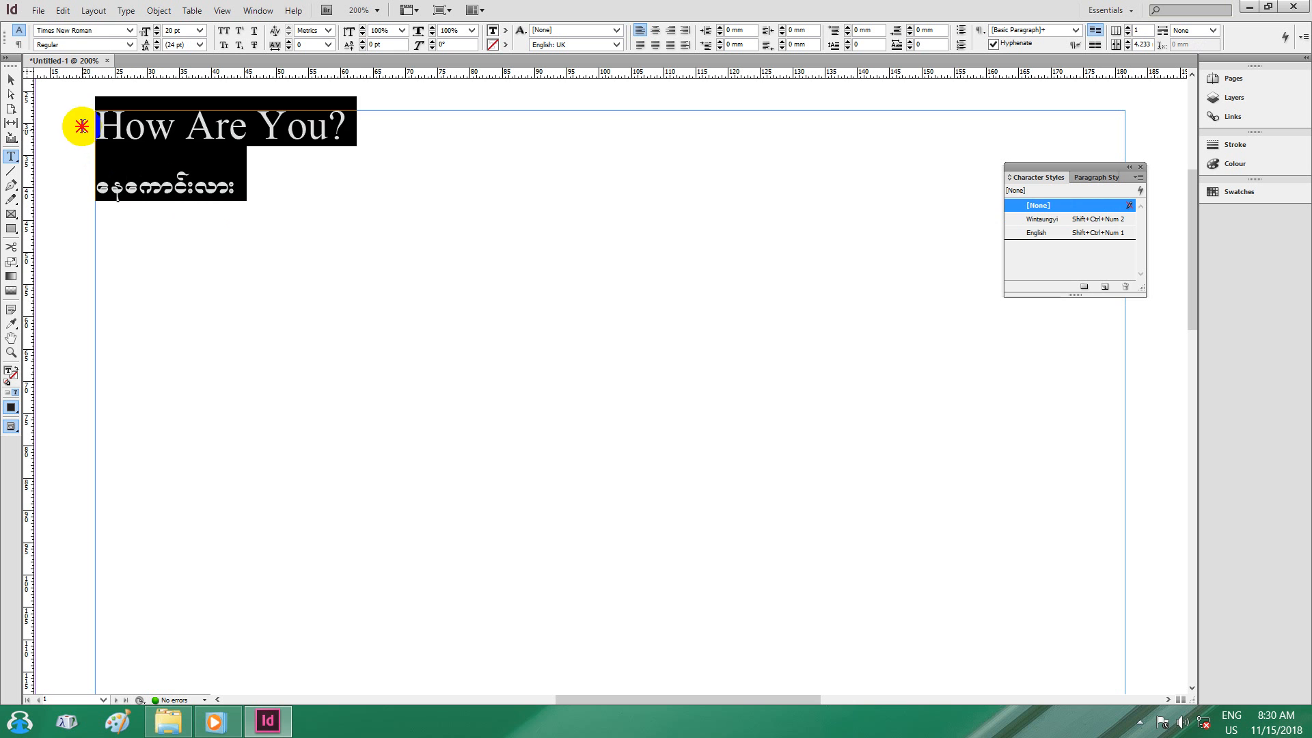
click(346, 128)
drag(347, 128, 85, 127)
drag(237, 190, 96, 190)
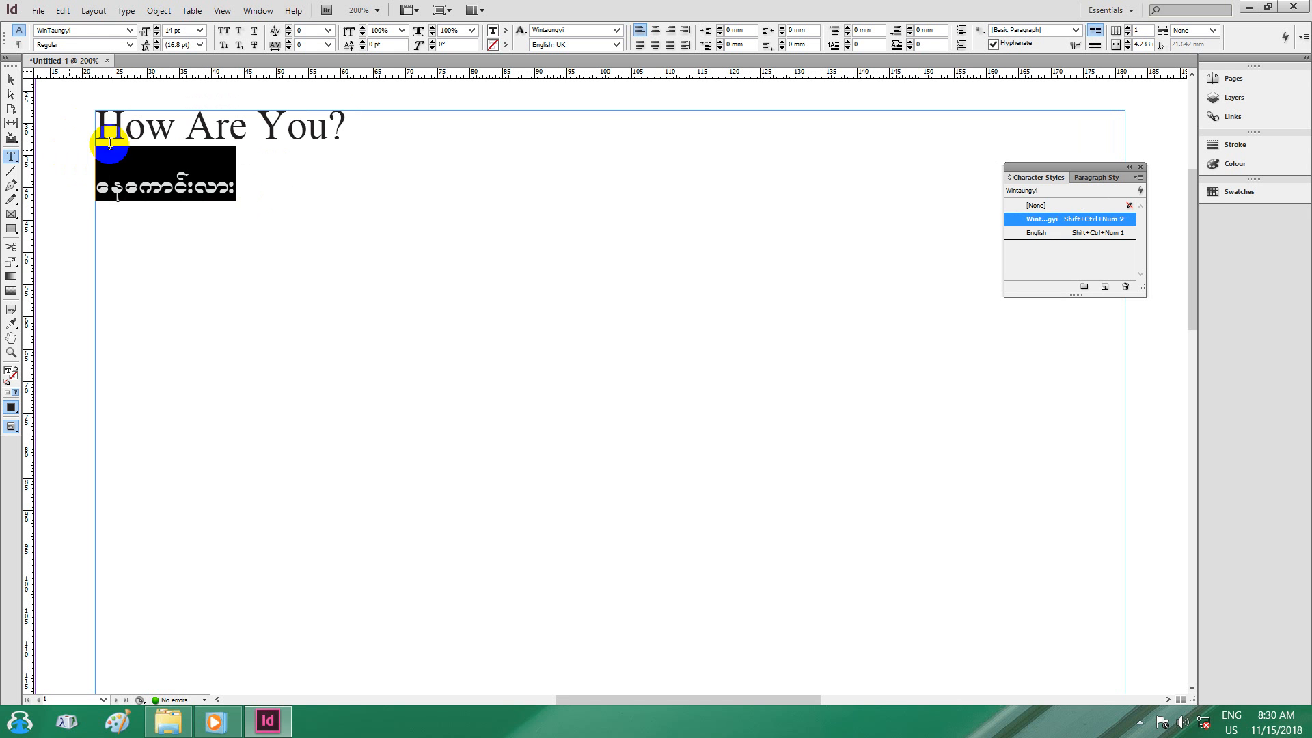
click(347, 128)
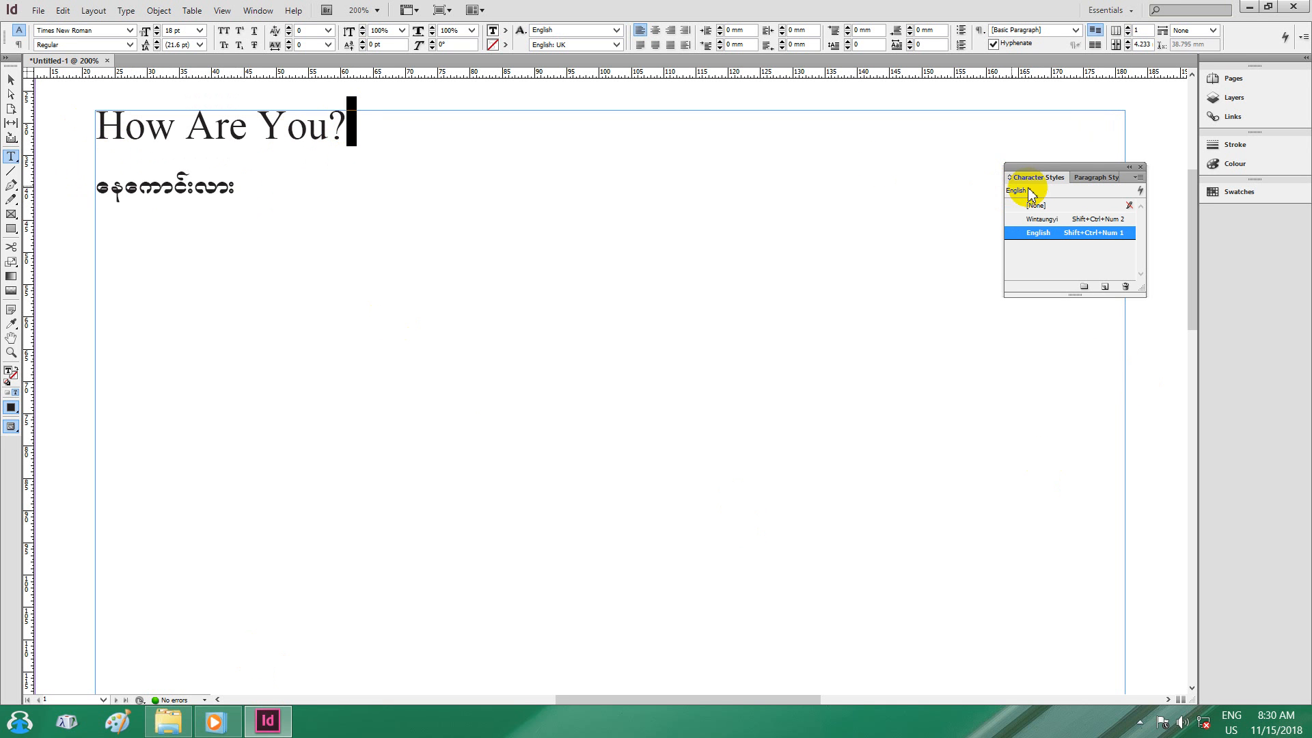
click(1138, 177)
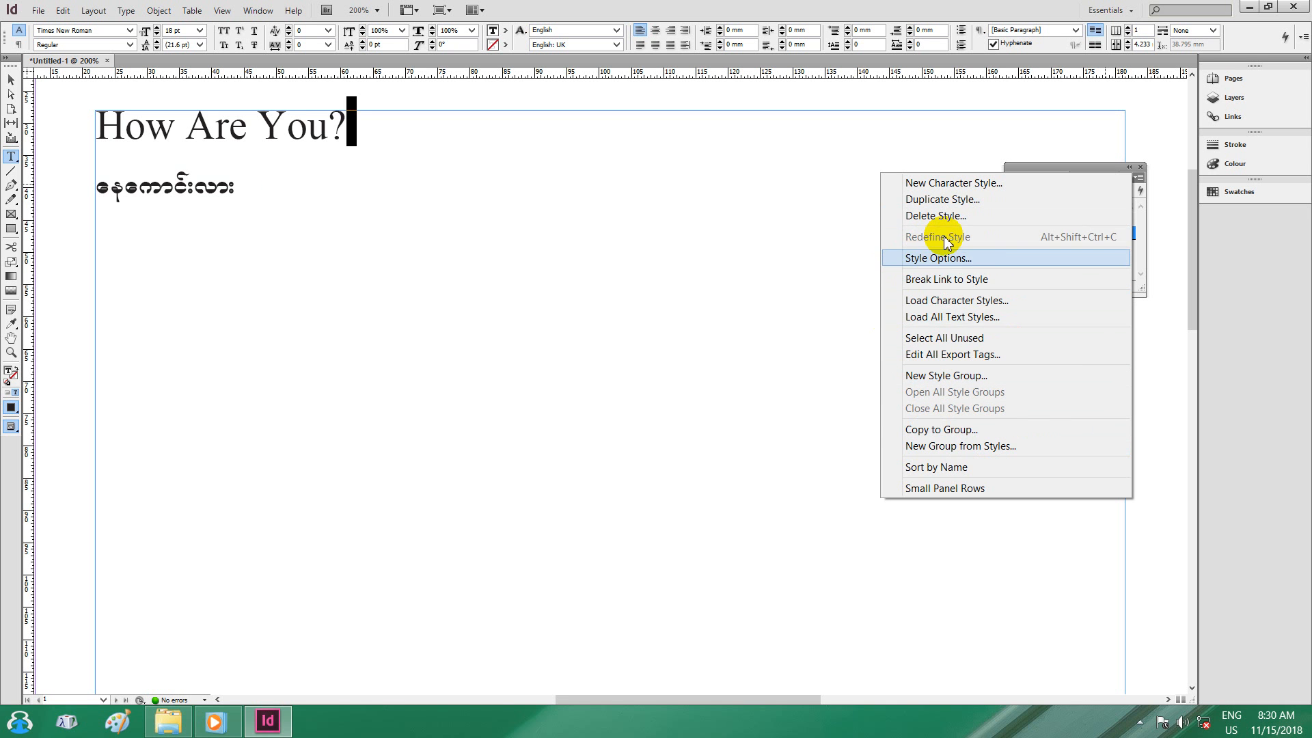
click(948, 259)
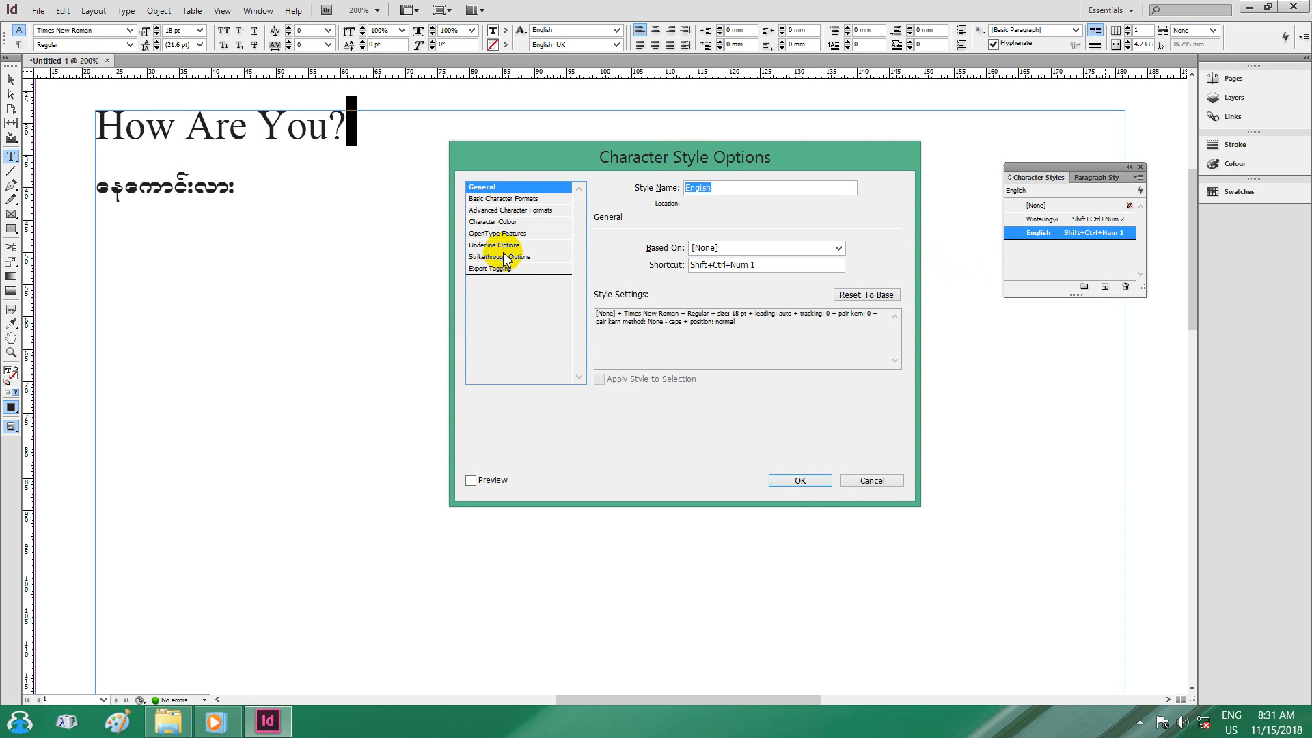
click(854, 480)
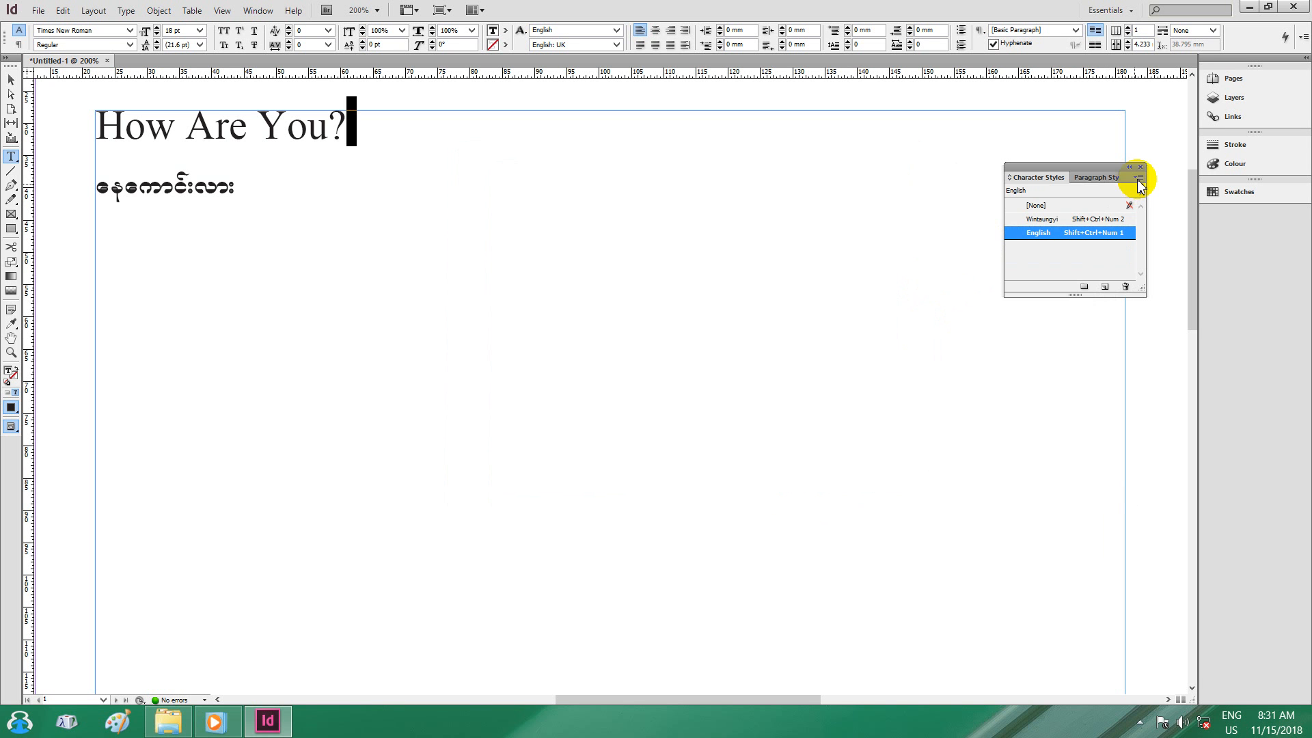
click(1137, 178)
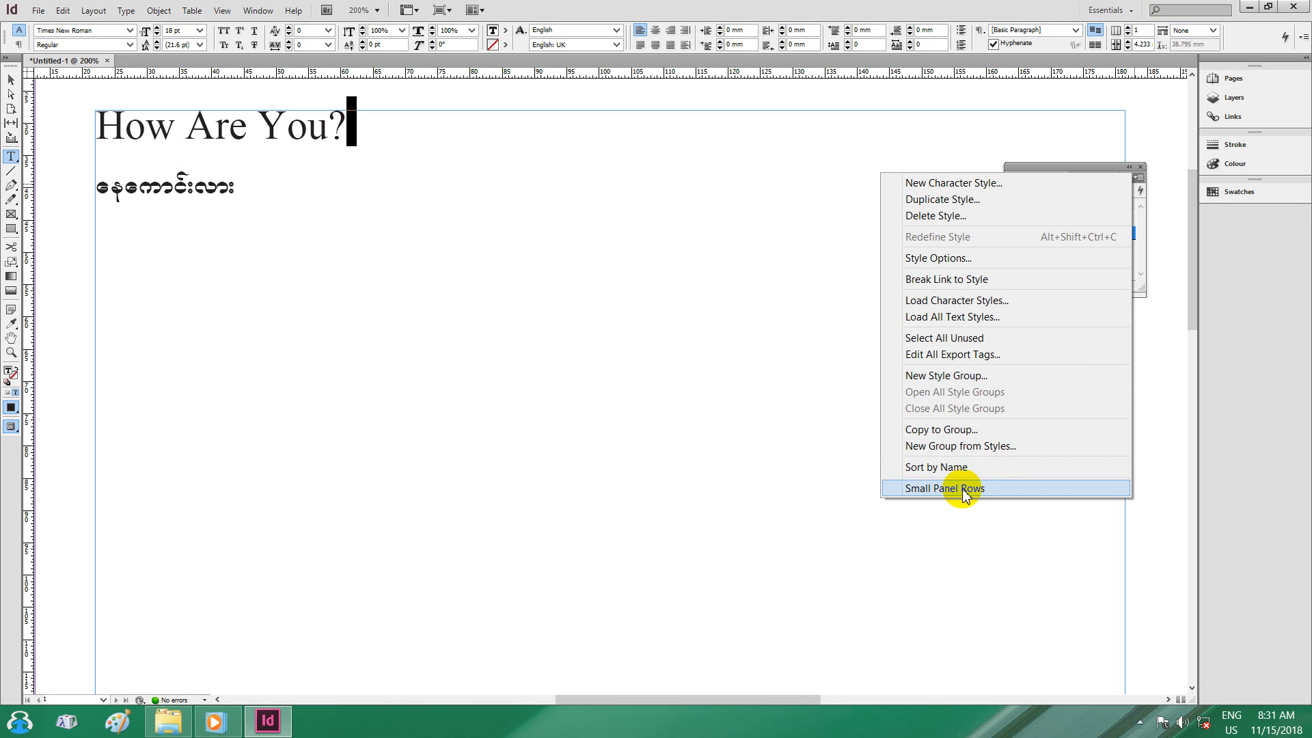
Close the panel menu and inspect, then dismiss, the Wintaungyi and English style context menus.
click(1138, 178)
click(1138, 179)
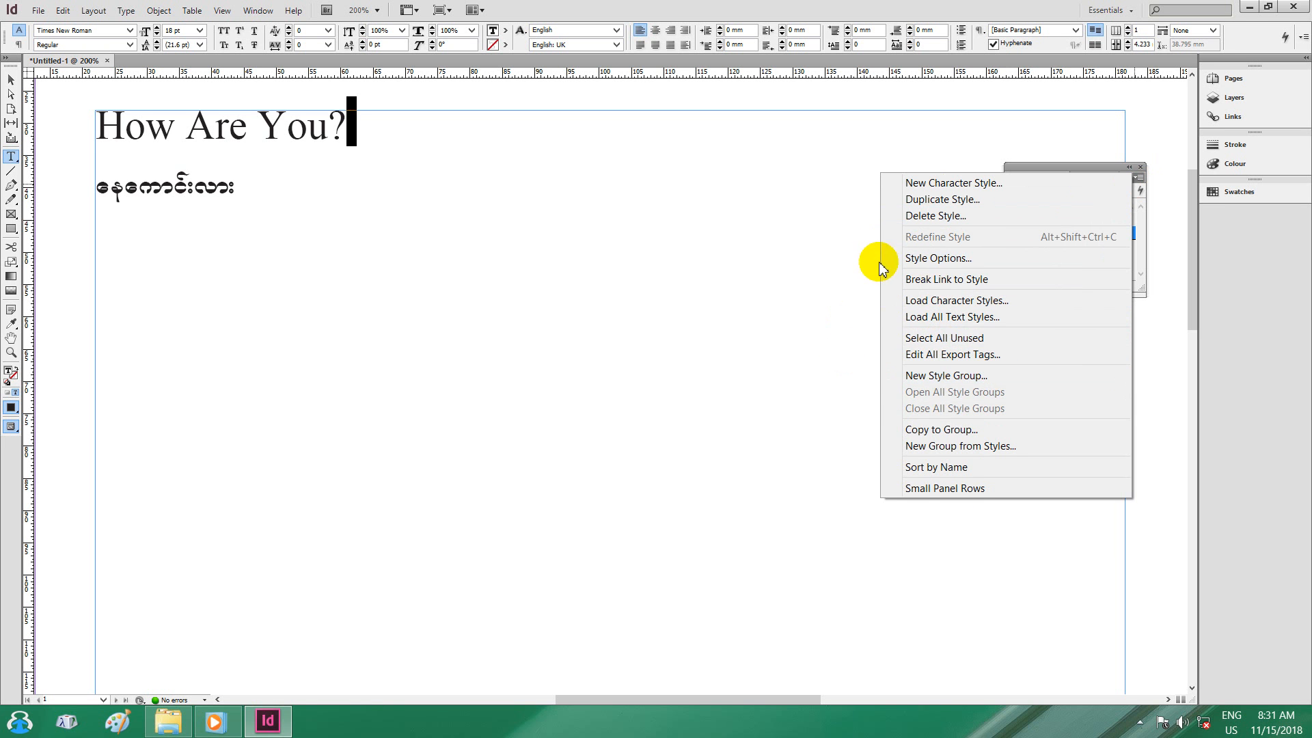
click(1131, 174)
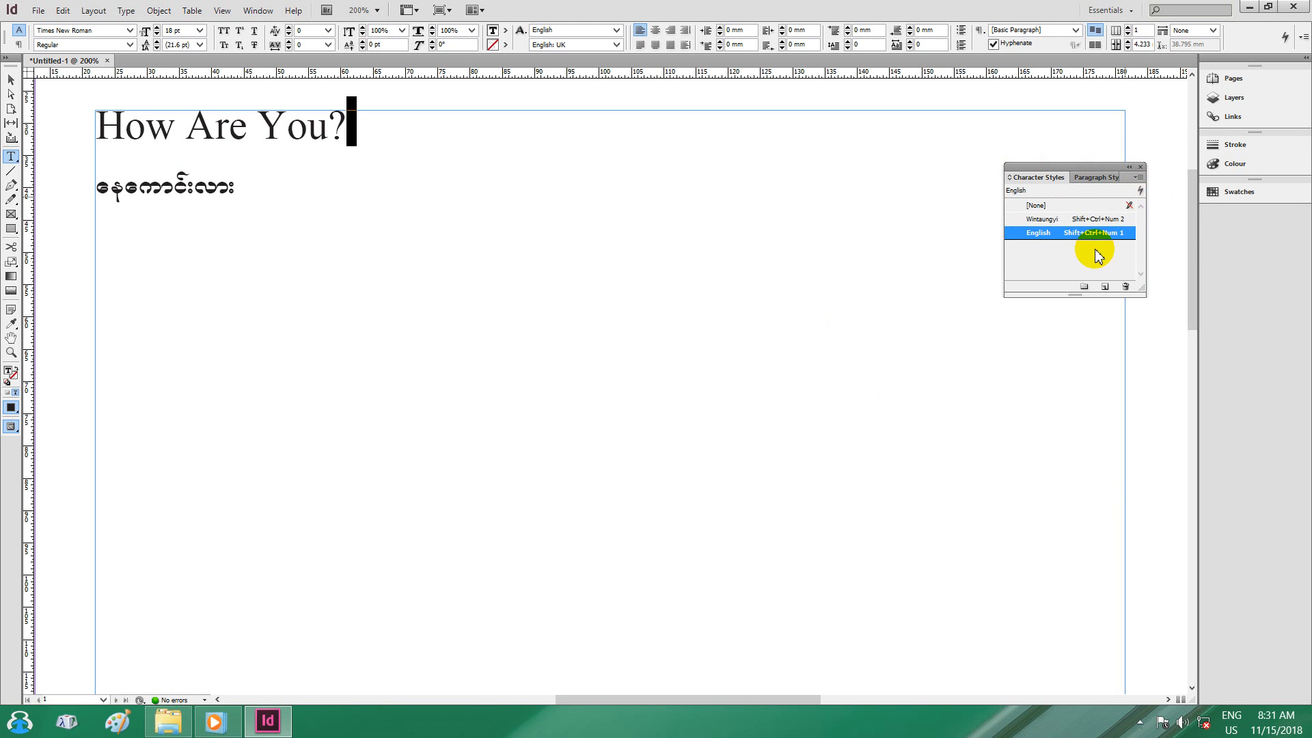
right_click(1059, 220)
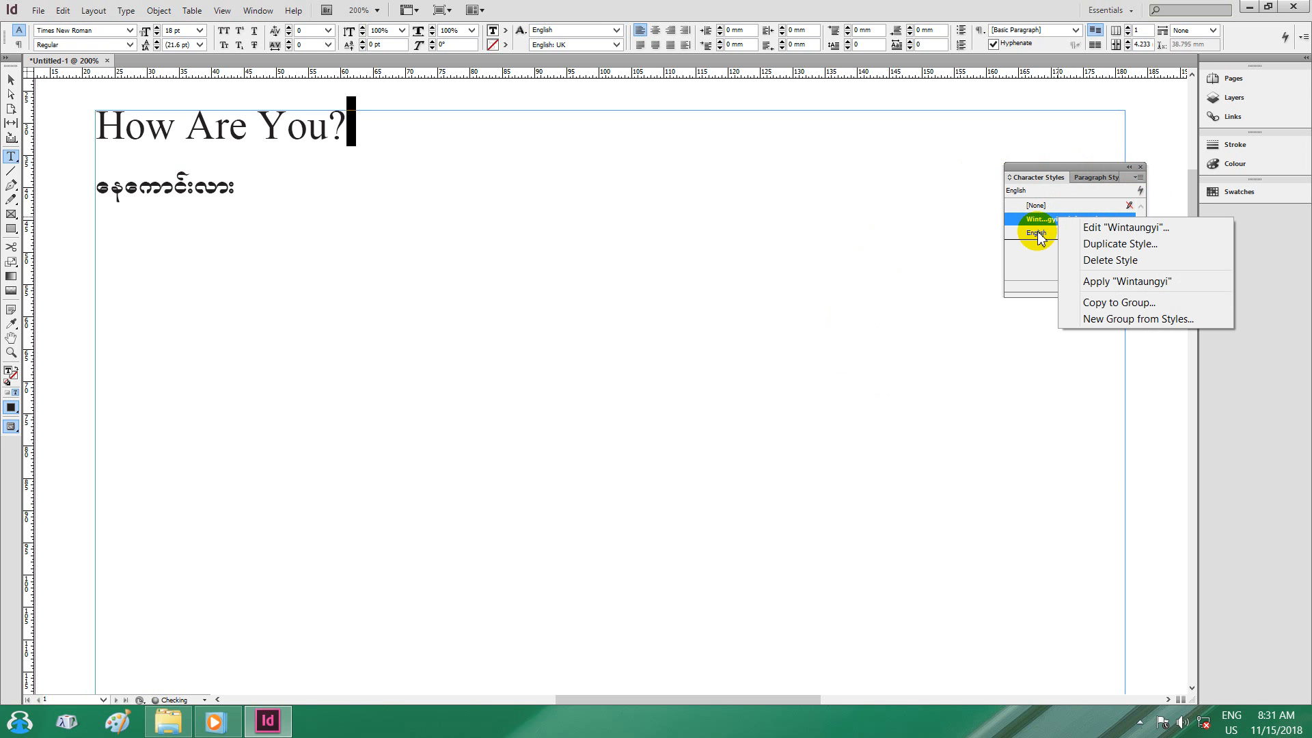
click(1039, 234)
right_click(1039, 234)
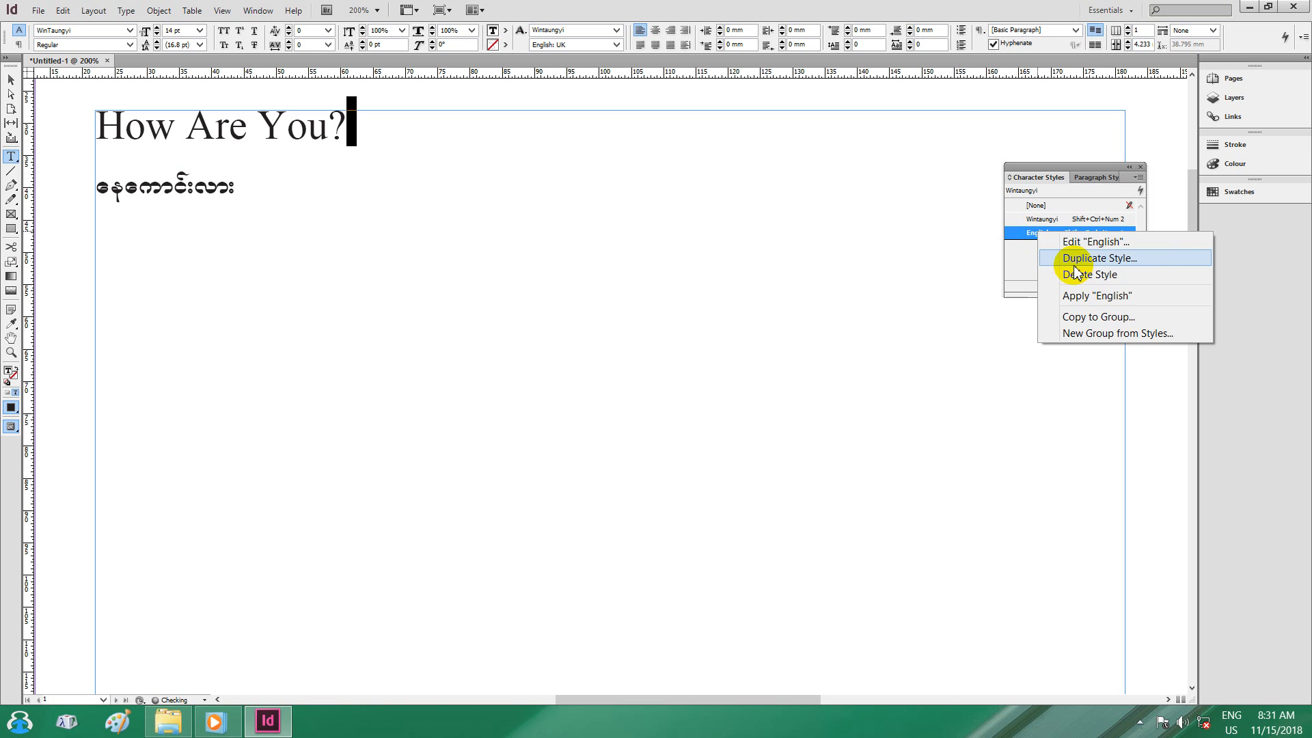
click(1070, 168)
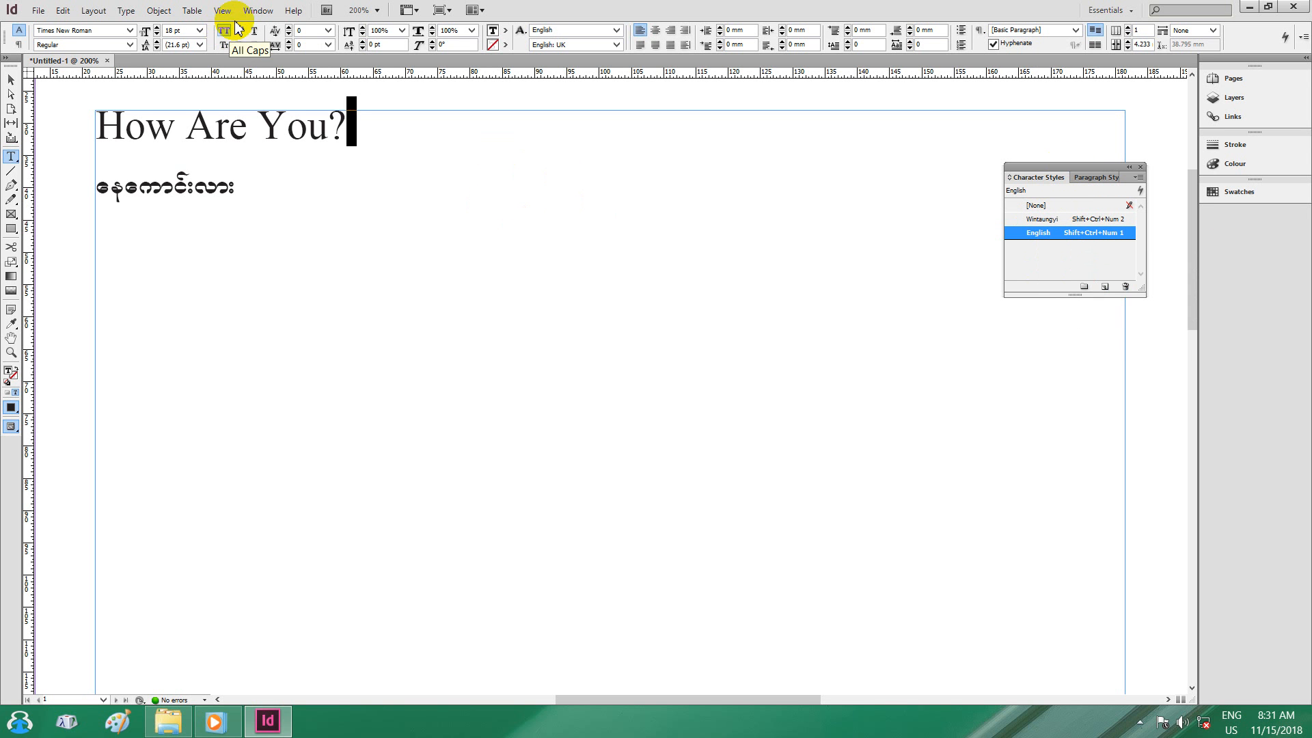